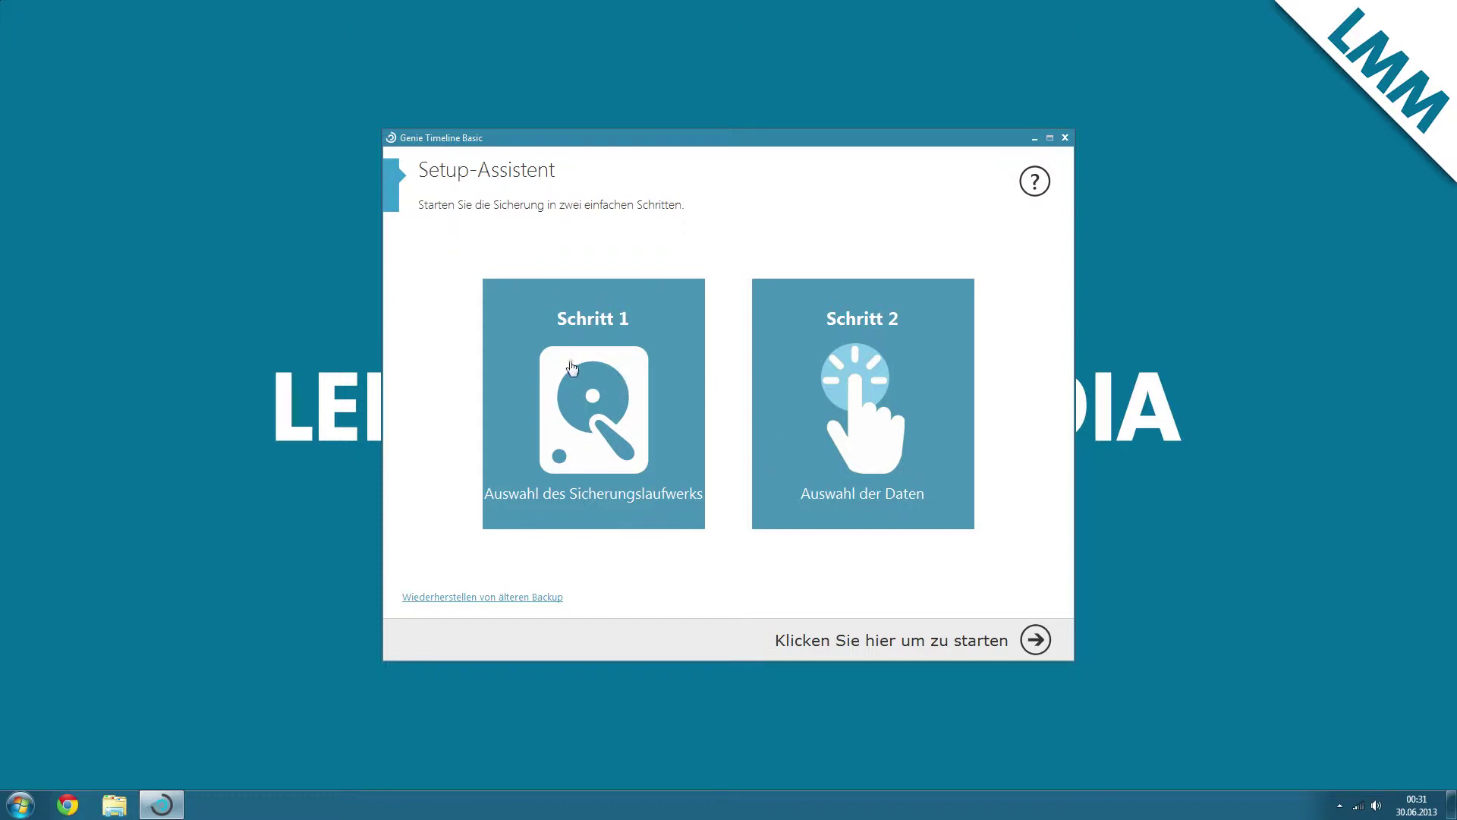
Choose drive Backup (J:) as the backup destination and rename its backup folder Tutorial-Backup, without adding the user or computer name.
{"action": "left_click", "coordinate": [583, 408]}
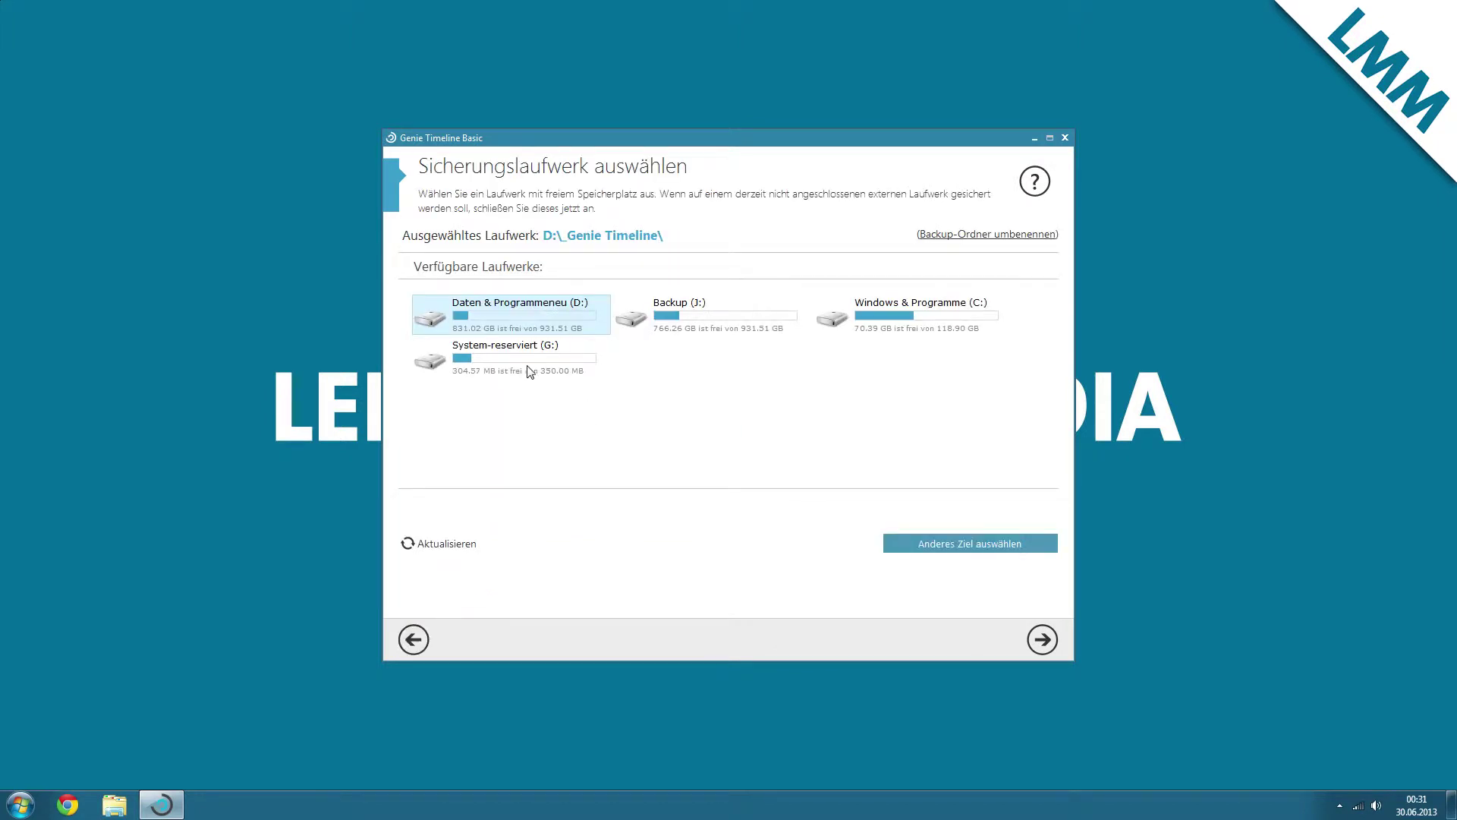
{"action": "left_click", "coordinate": [682, 314]}
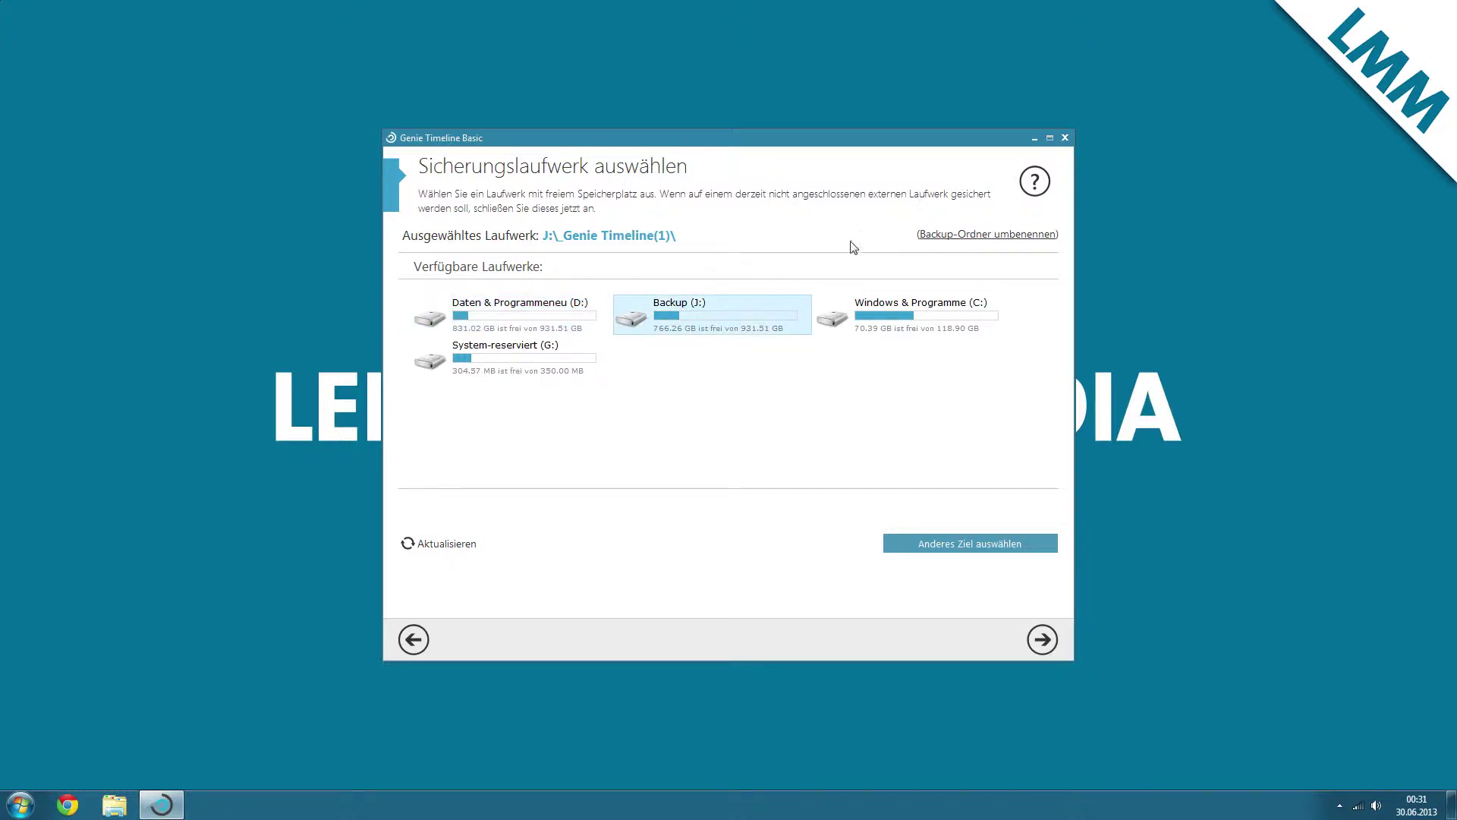
{"action": "left_click", "coordinate": [960, 235]}
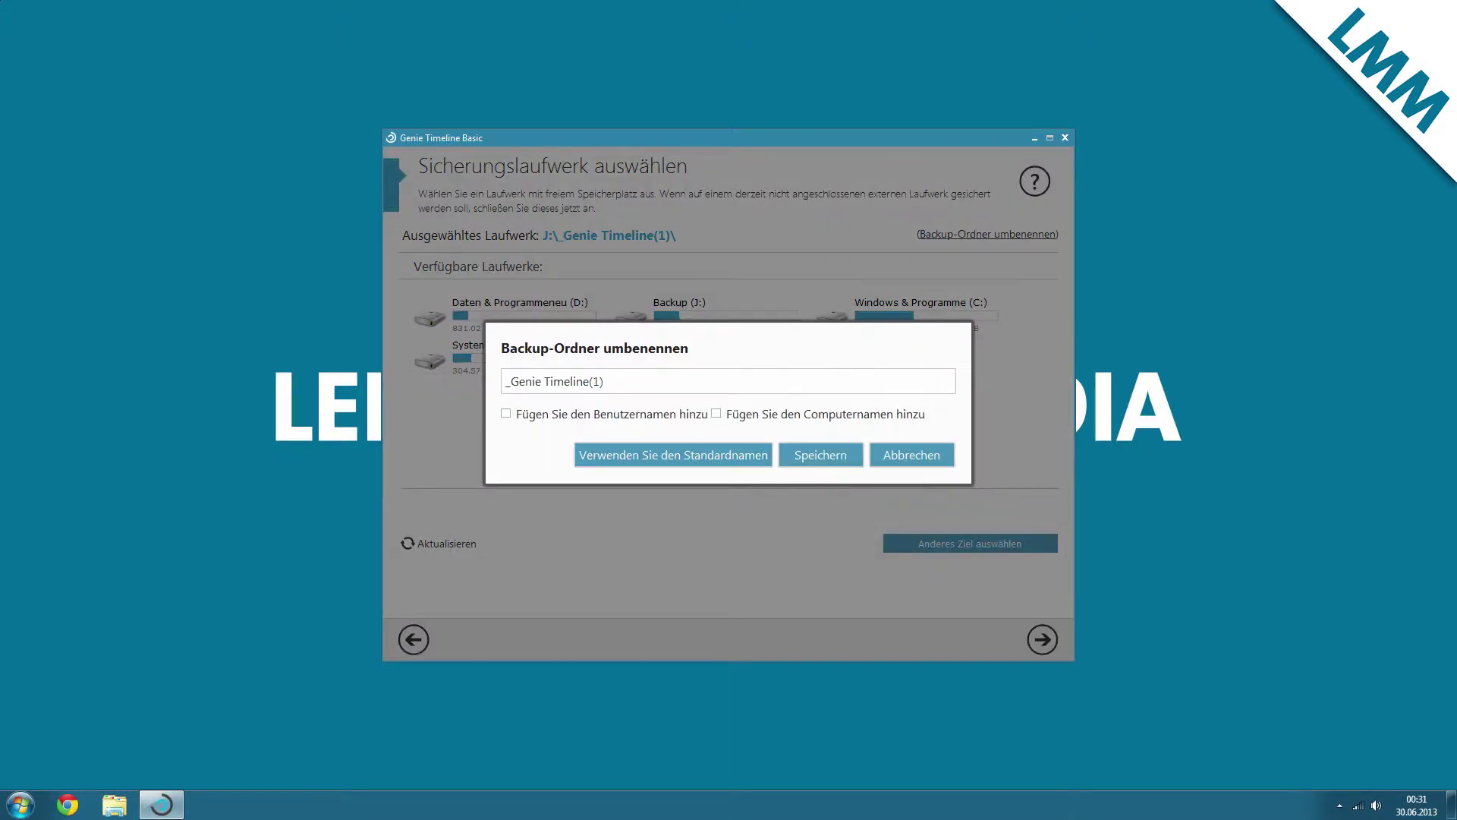
{"action": "left_click_drag", "start_coordinate": [606, 382], "coordinate": [492, 424]}
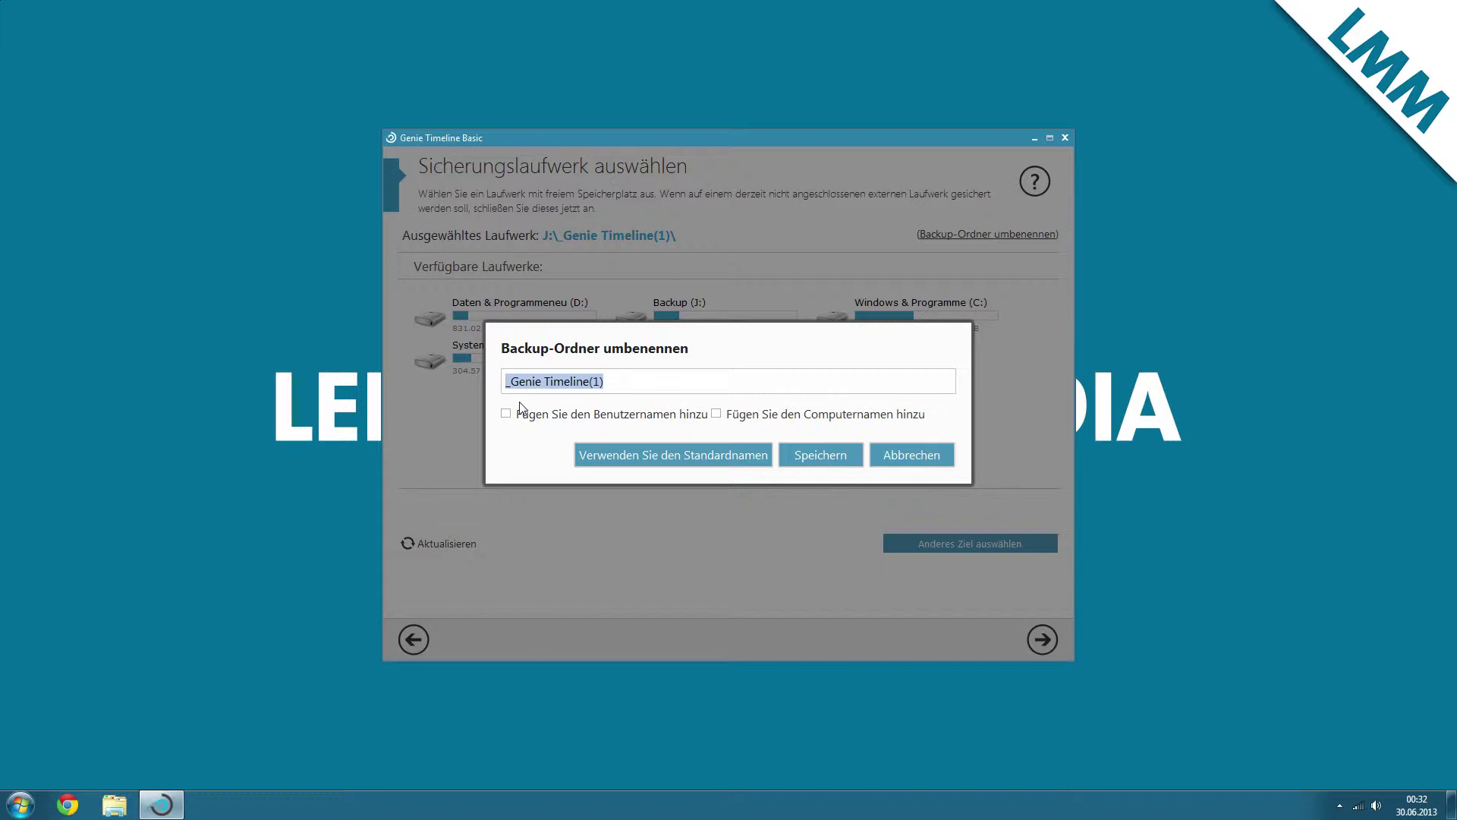
{"action": "type", "text": "Tuto"}
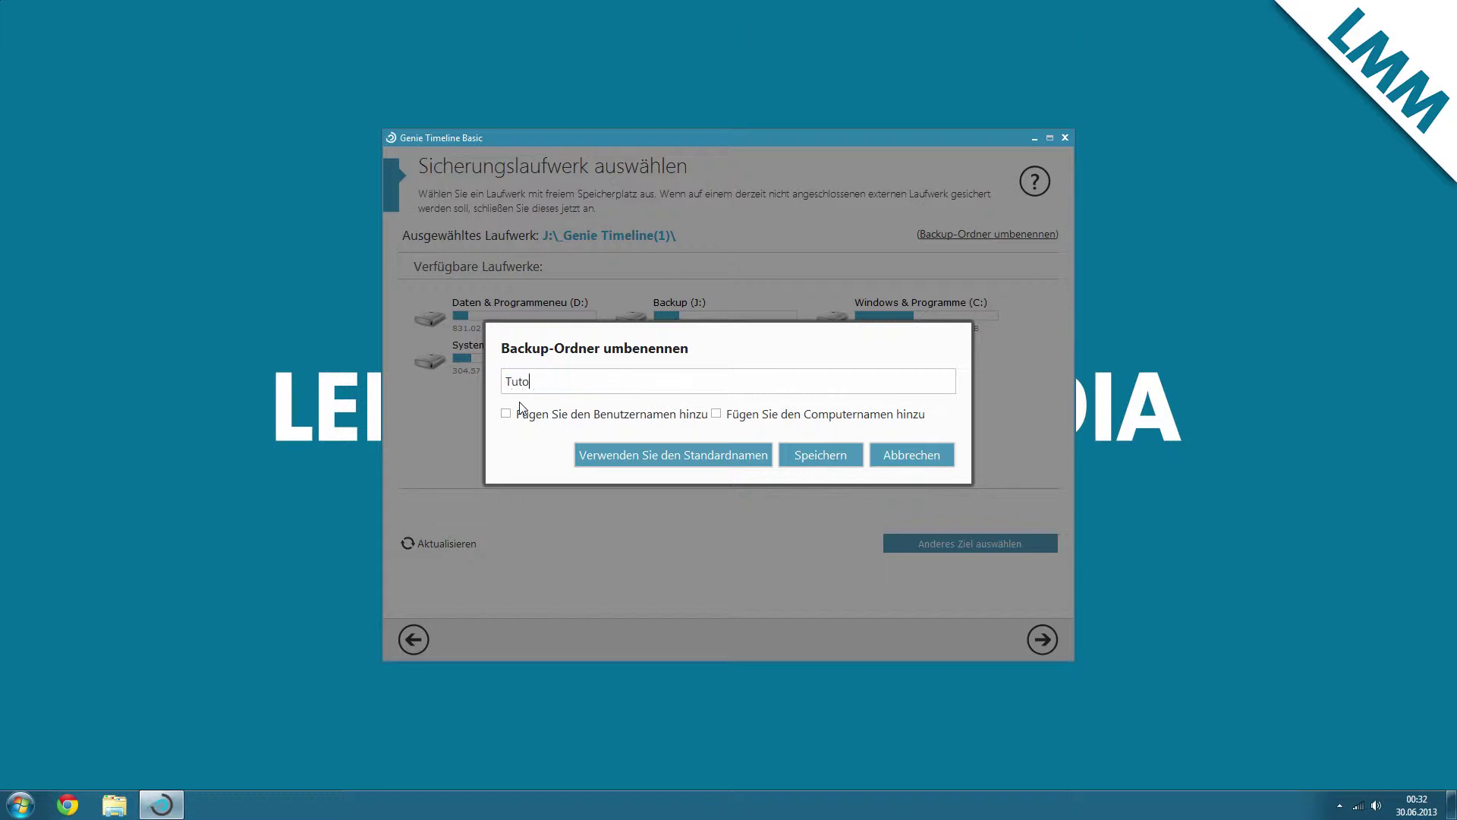
{"action": "type", "text": "rial-Backup"}
{"action": "left_click", "coordinate": [534, 419]}
{"action": "left_click", "coordinate": [543, 423]}
{"action": "left_click", "coordinate": [739, 421]}
{"action": "left_click", "coordinate": [738, 419]}
{"action": "left_click", "coordinate": [800, 460]}
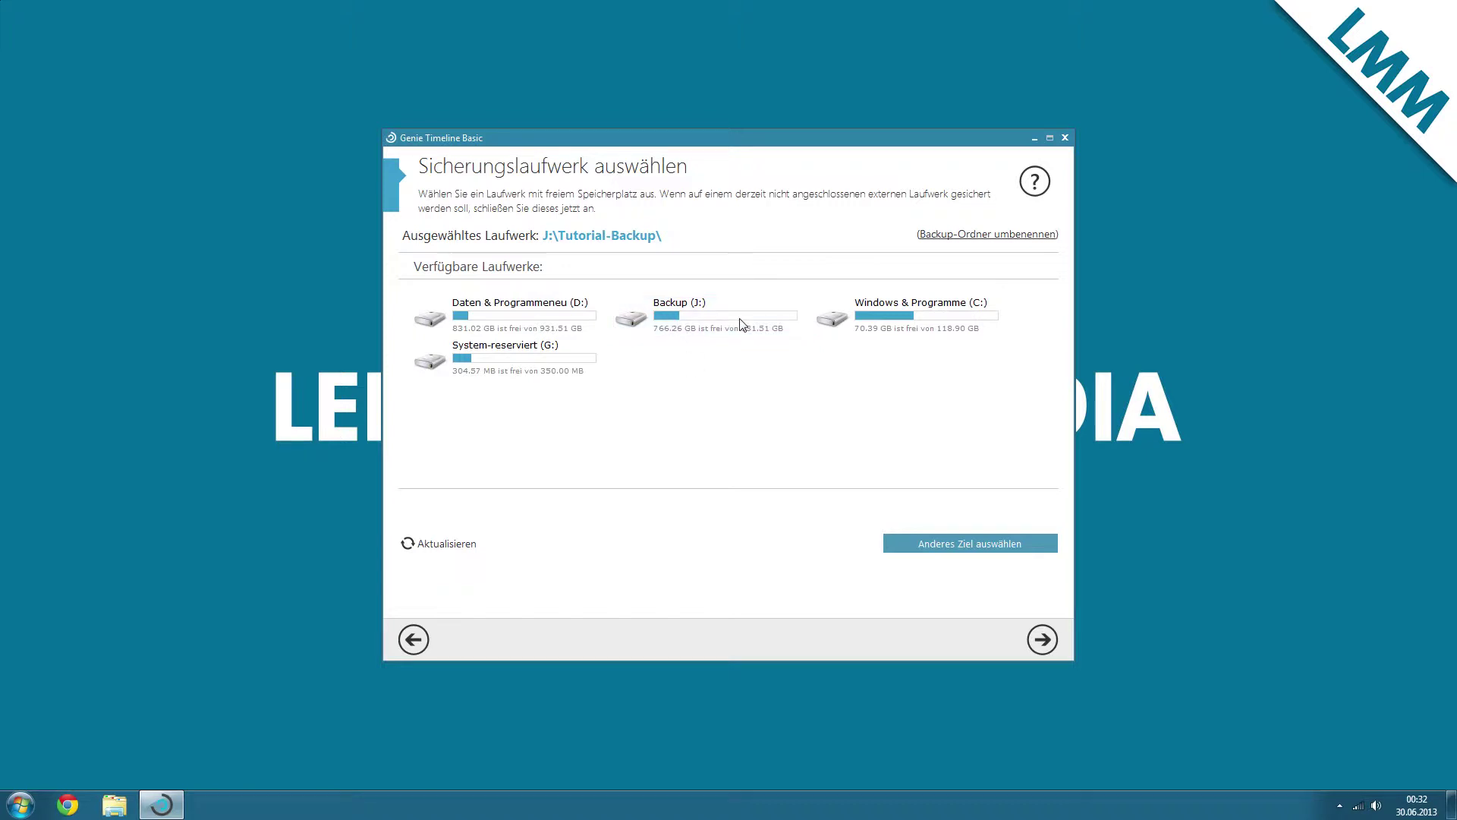
{"action": "left_click", "coordinate": [1042, 639]}
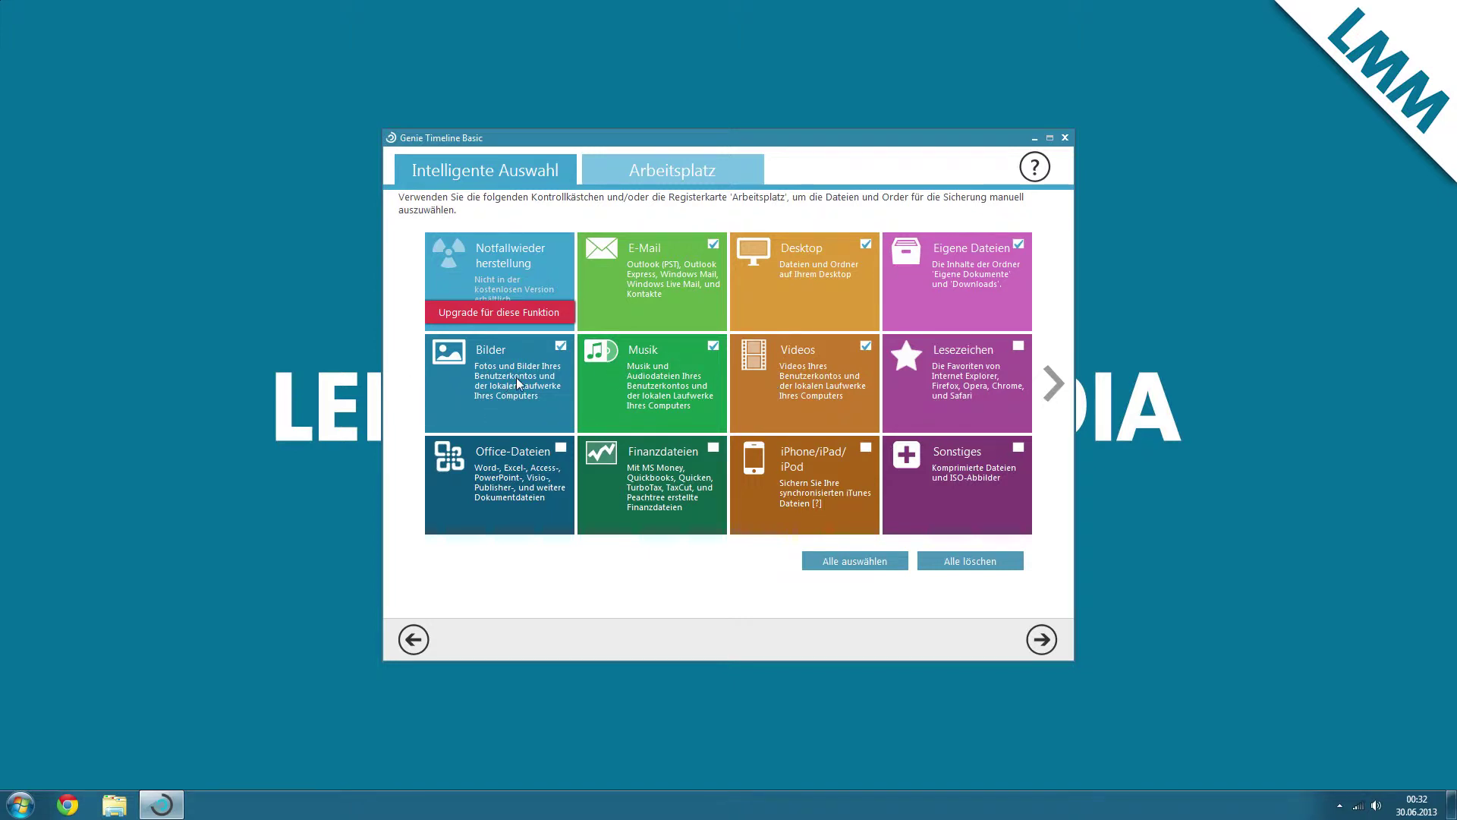
Clear all preset data categories and include drive Daten & Programmeneu (D:) in the backup from the workplace file tree.
{"action": "left_click", "coordinate": [951, 561]}
{"action": "left_click", "coordinate": [707, 168]}
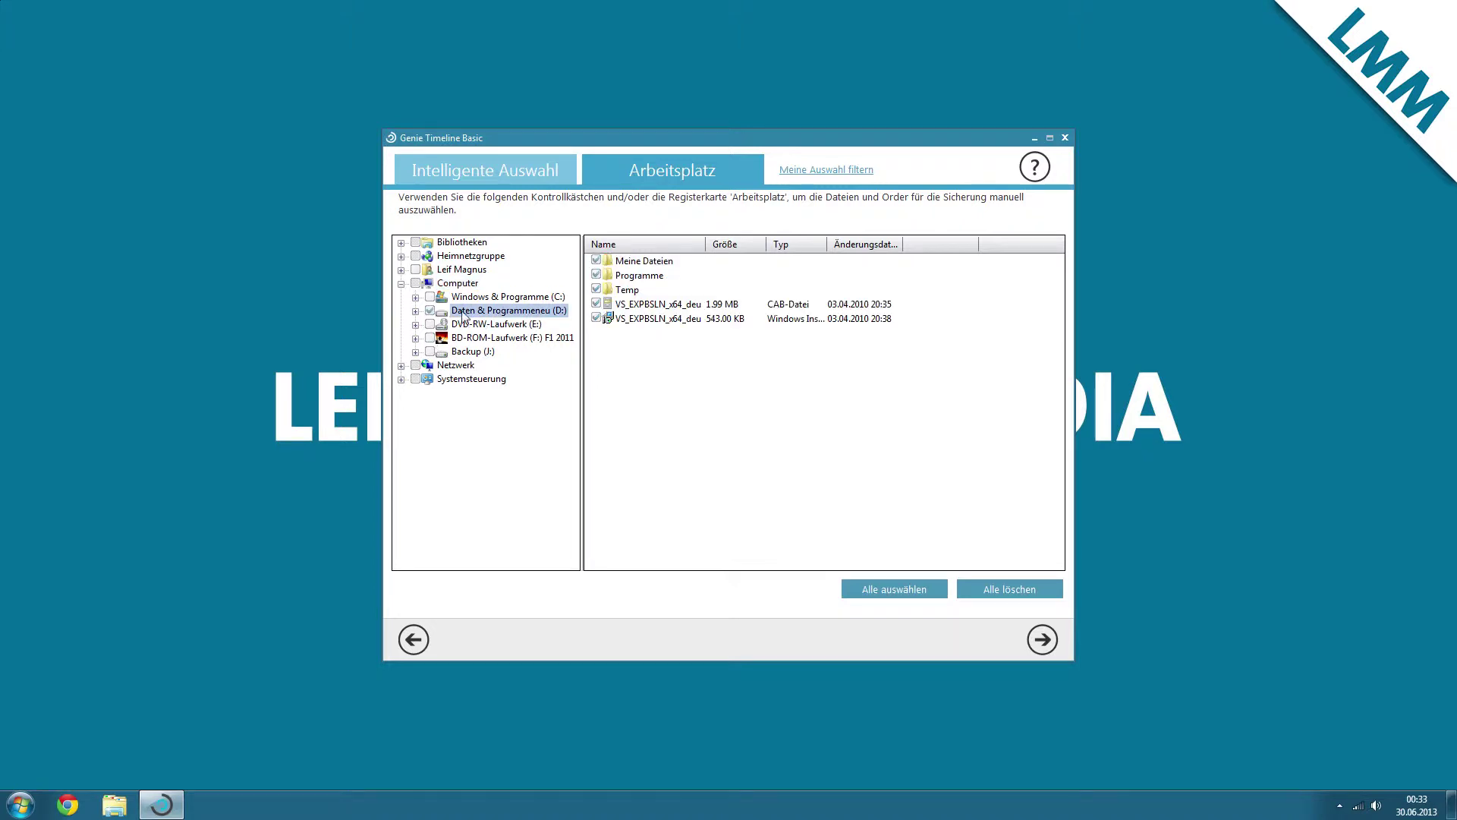
{"action": "left_click", "coordinate": [415, 310]}
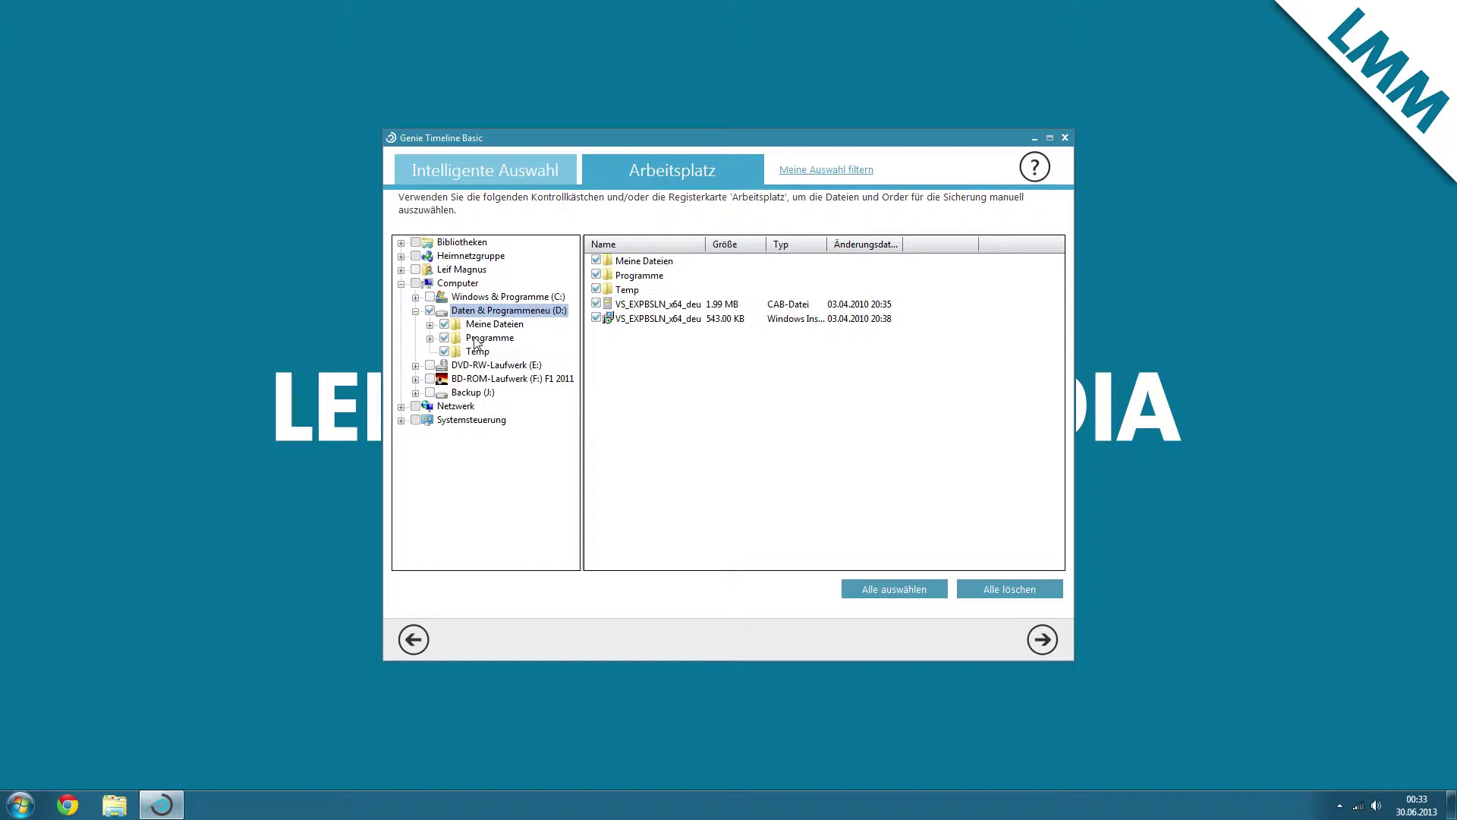
{"action": "left_click", "coordinate": [430, 338]}
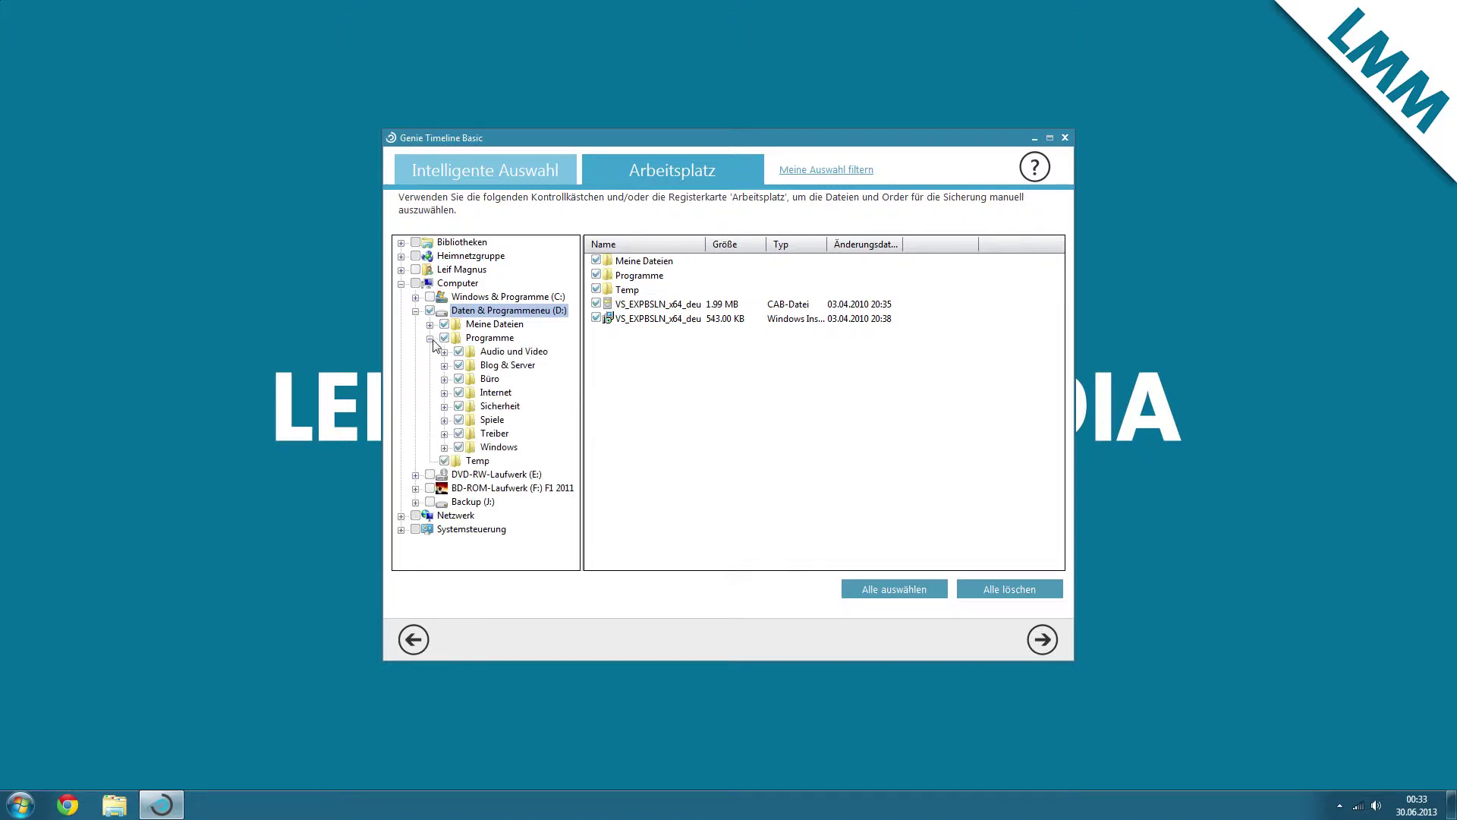
{"action": "left_click", "coordinate": [458, 393]}
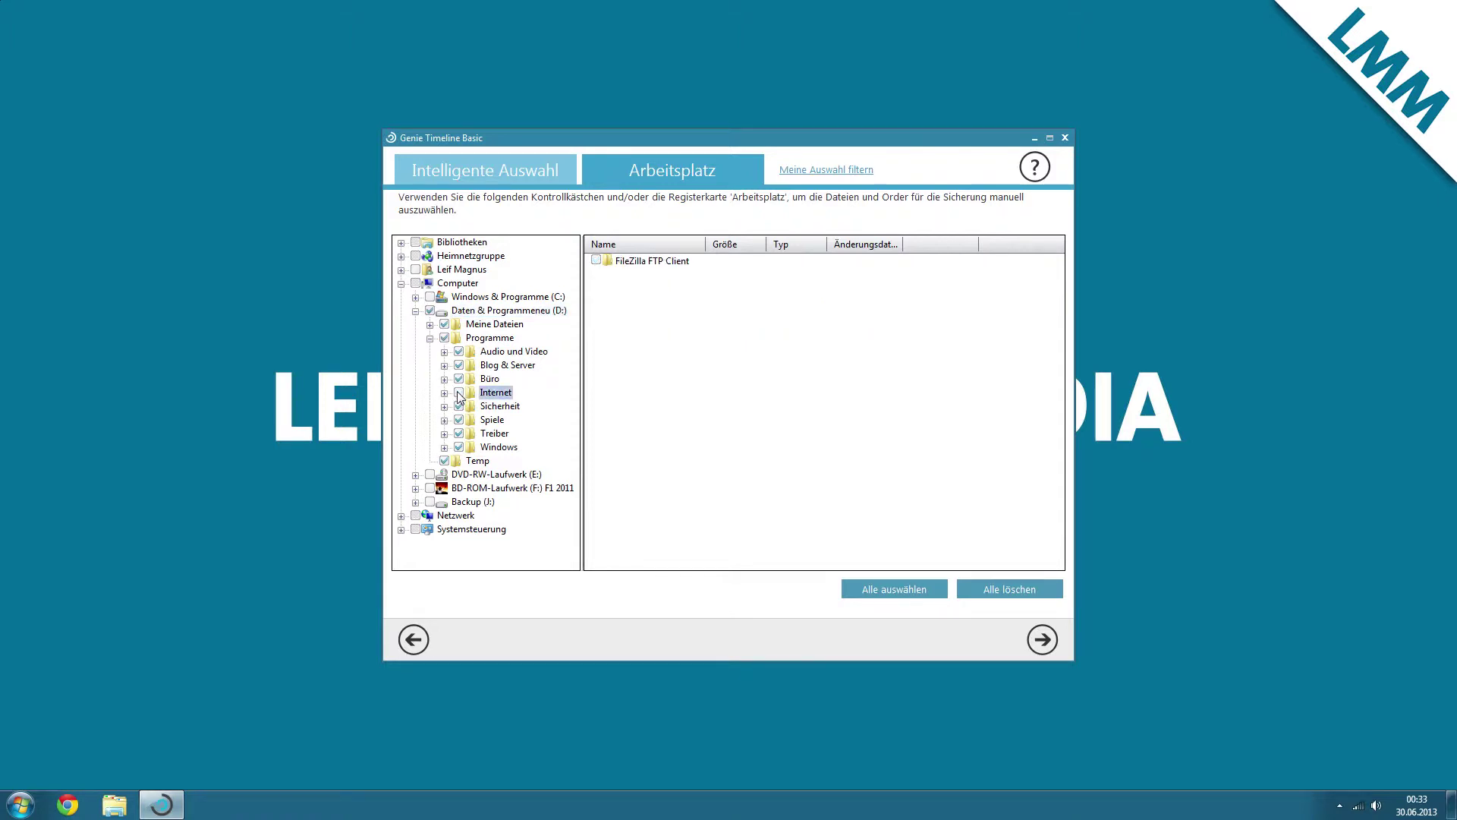
{"action": "left_click", "coordinate": [458, 394]}
Exclude the Temp folder and both VS_EXPBSLN_x64_deu files on drive D: from the backup and accept the data selection.
{"action": "left_click", "coordinate": [445, 461]}
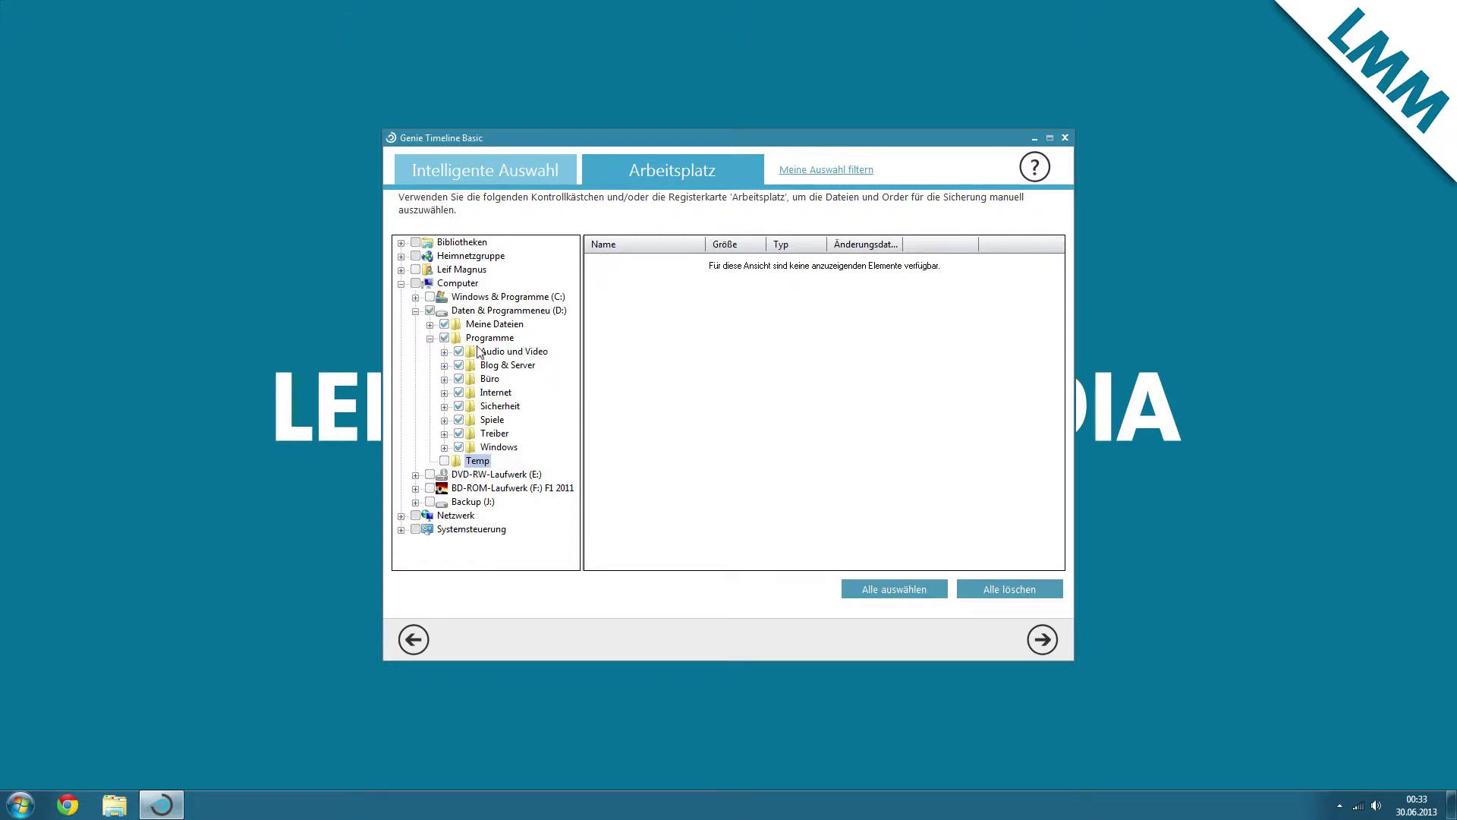
{"action": "left_click", "coordinate": [415, 312]}
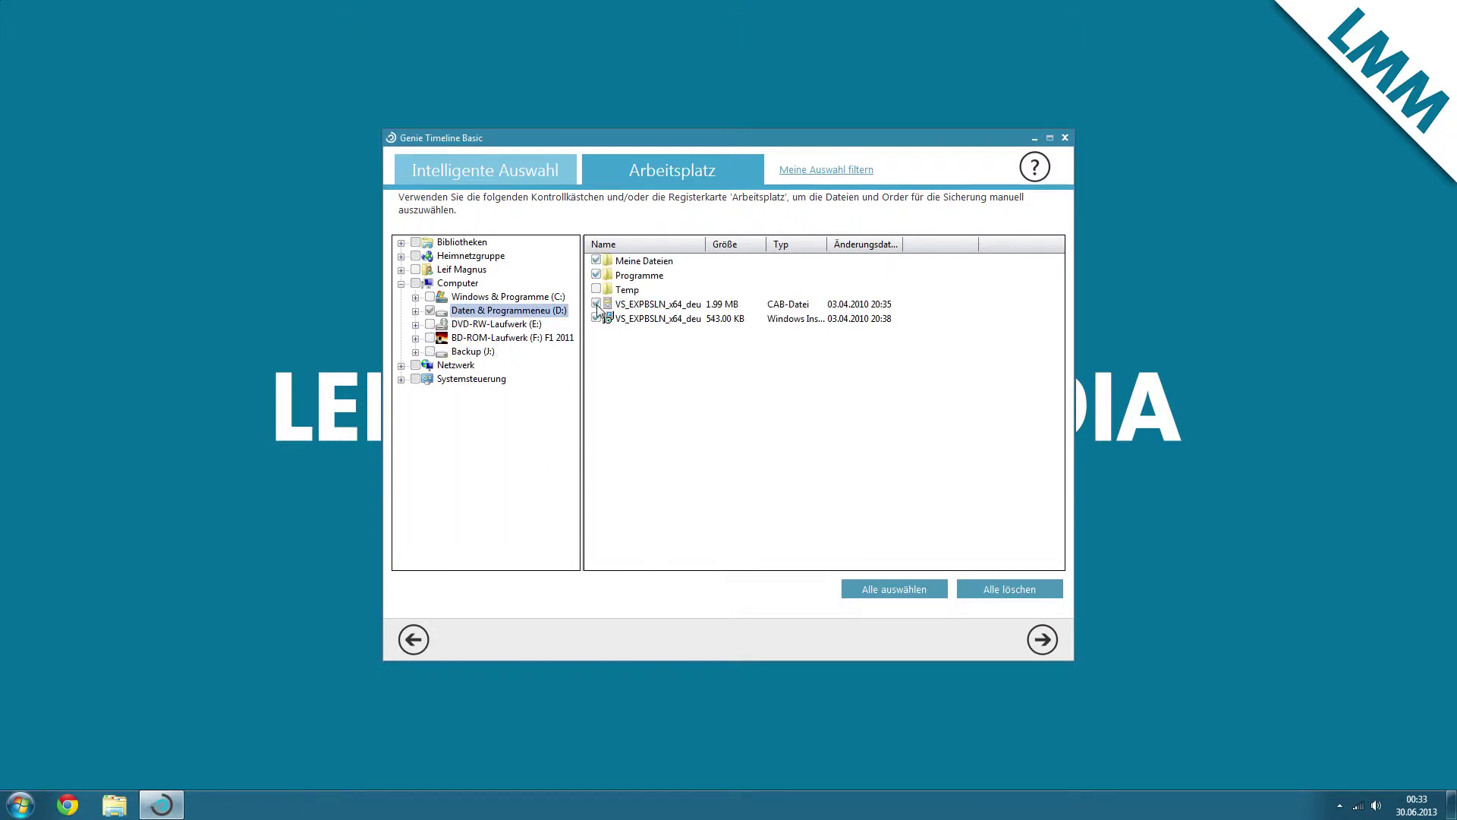
{"action": "left_click", "coordinate": [595, 303]}
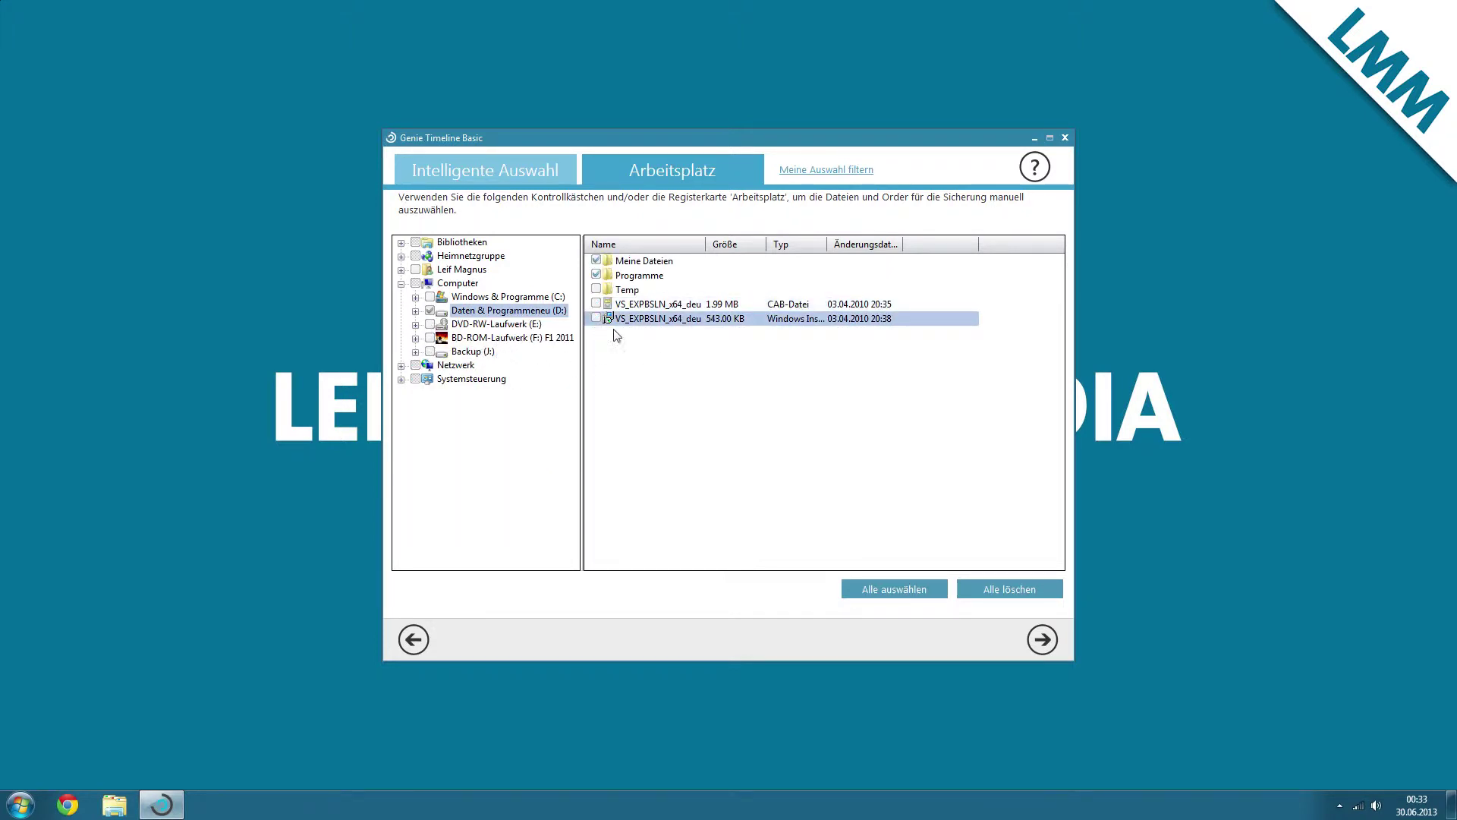
{"action": "left_click", "coordinate": [1042, 639]}
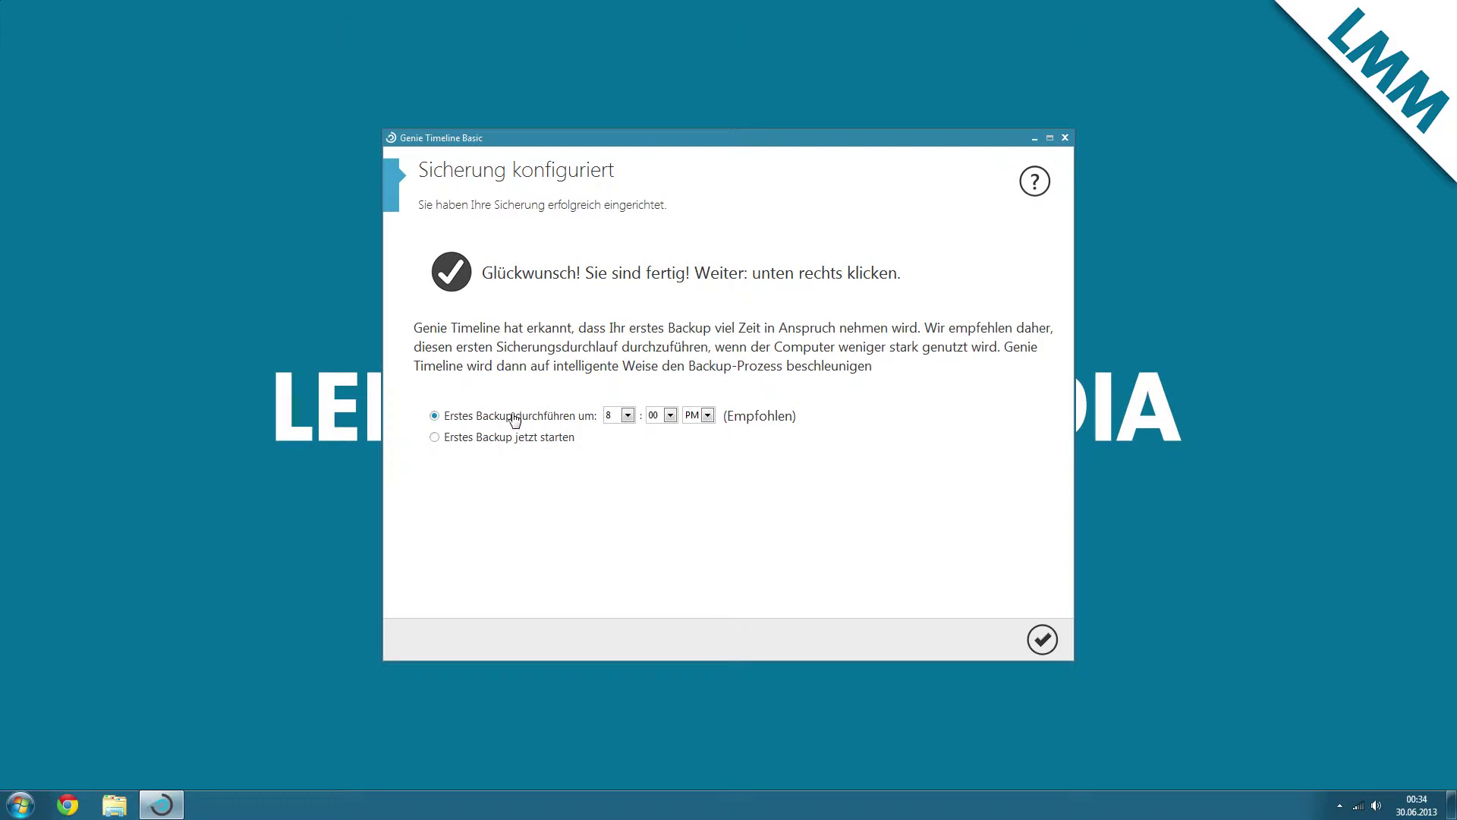
{"action": "left_click", "coordinate": [628, 416]}
{"action": "left_click", "coordinate": [641, 349]}
{"action": "left_click", "coordinate": [706, 416]}
{"action": "left_click", "coordinate": [711, 378]}
Finish the setup with the first backup starting immediately and switch the running backup to turbo mode.
{"action": "left_click", "coordinate": [470, 441]}
{"action": "left_click", "coordinate": [1041, 639]}
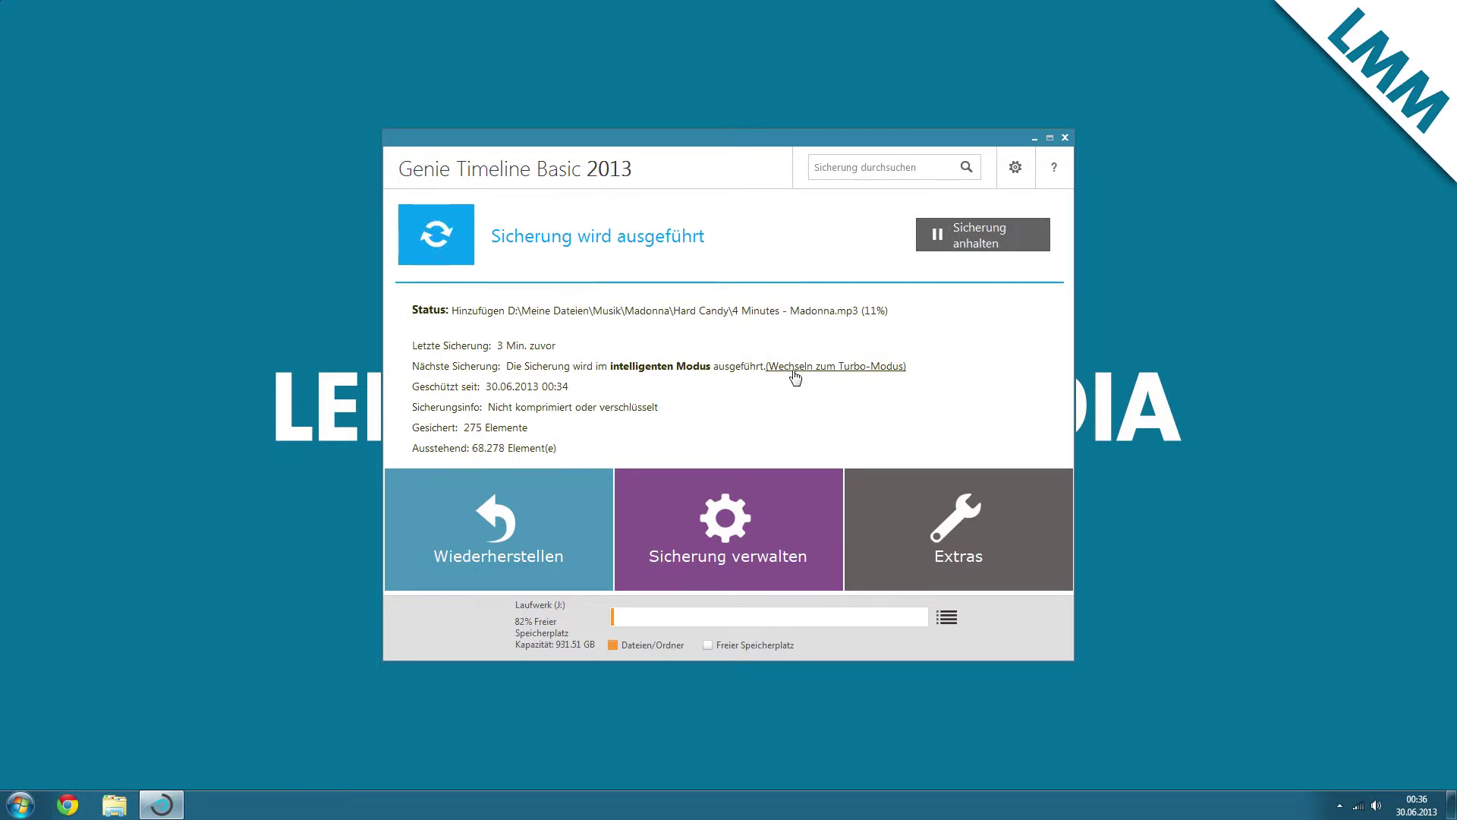
{"action": "left_click", "coordinate": [857, 368]}
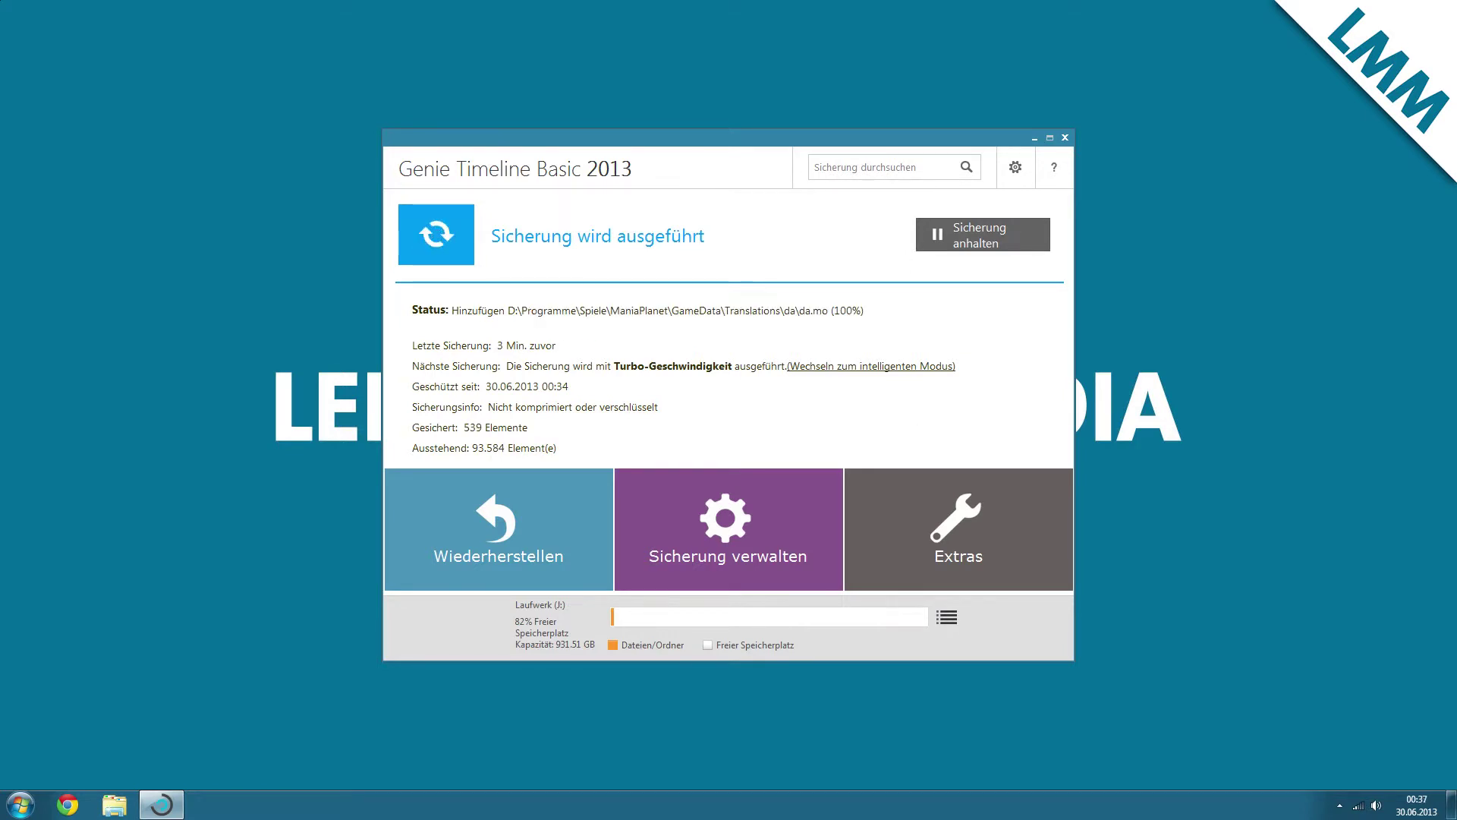
Review the backup search and the options offered for restoring, managing the backup and extras on the overview.
{"action": "left_click", "coordinate": [827, 167]}
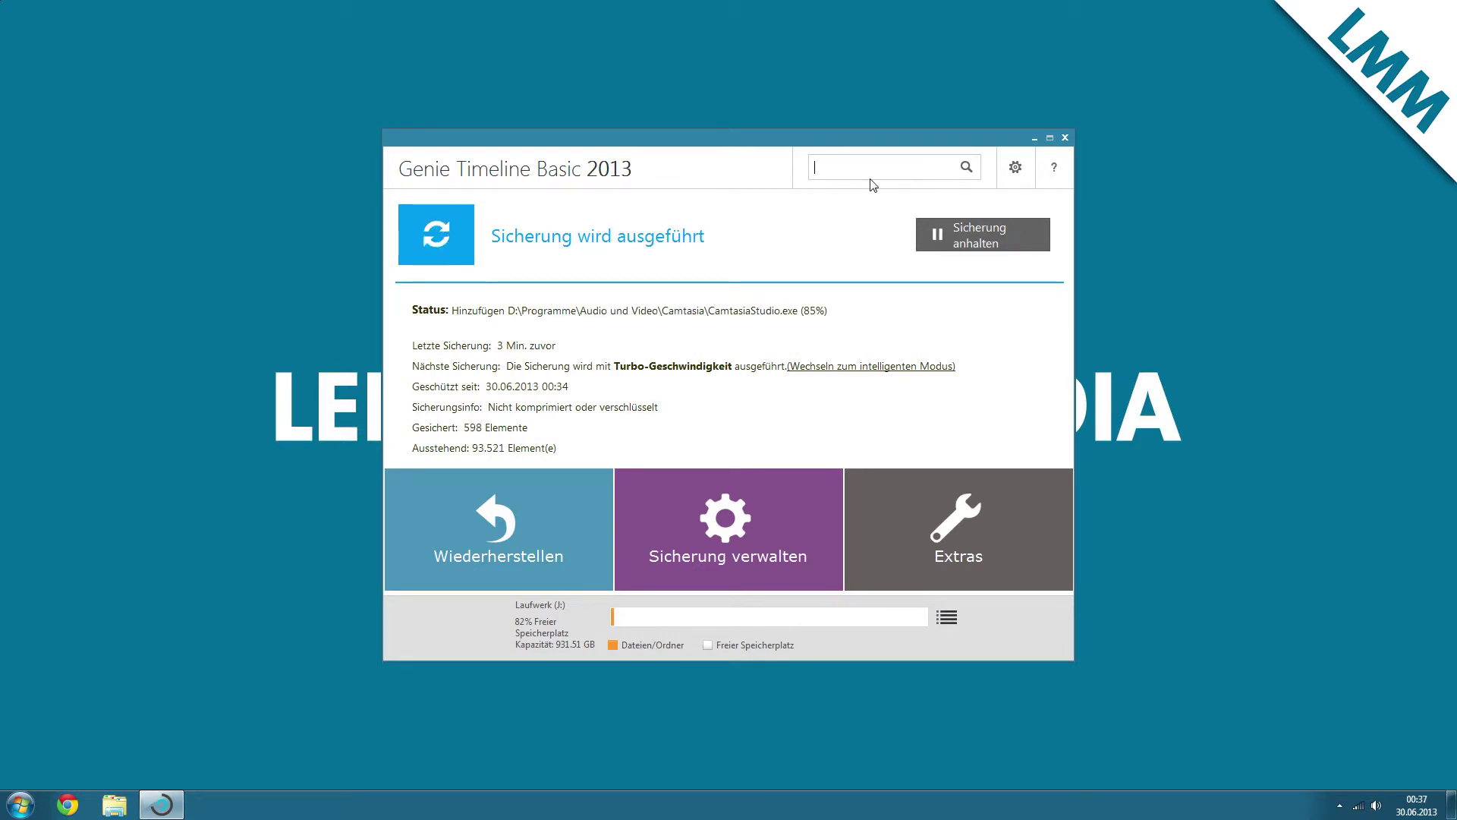
{"action": "left_click", "coordinate": [797, 202]}
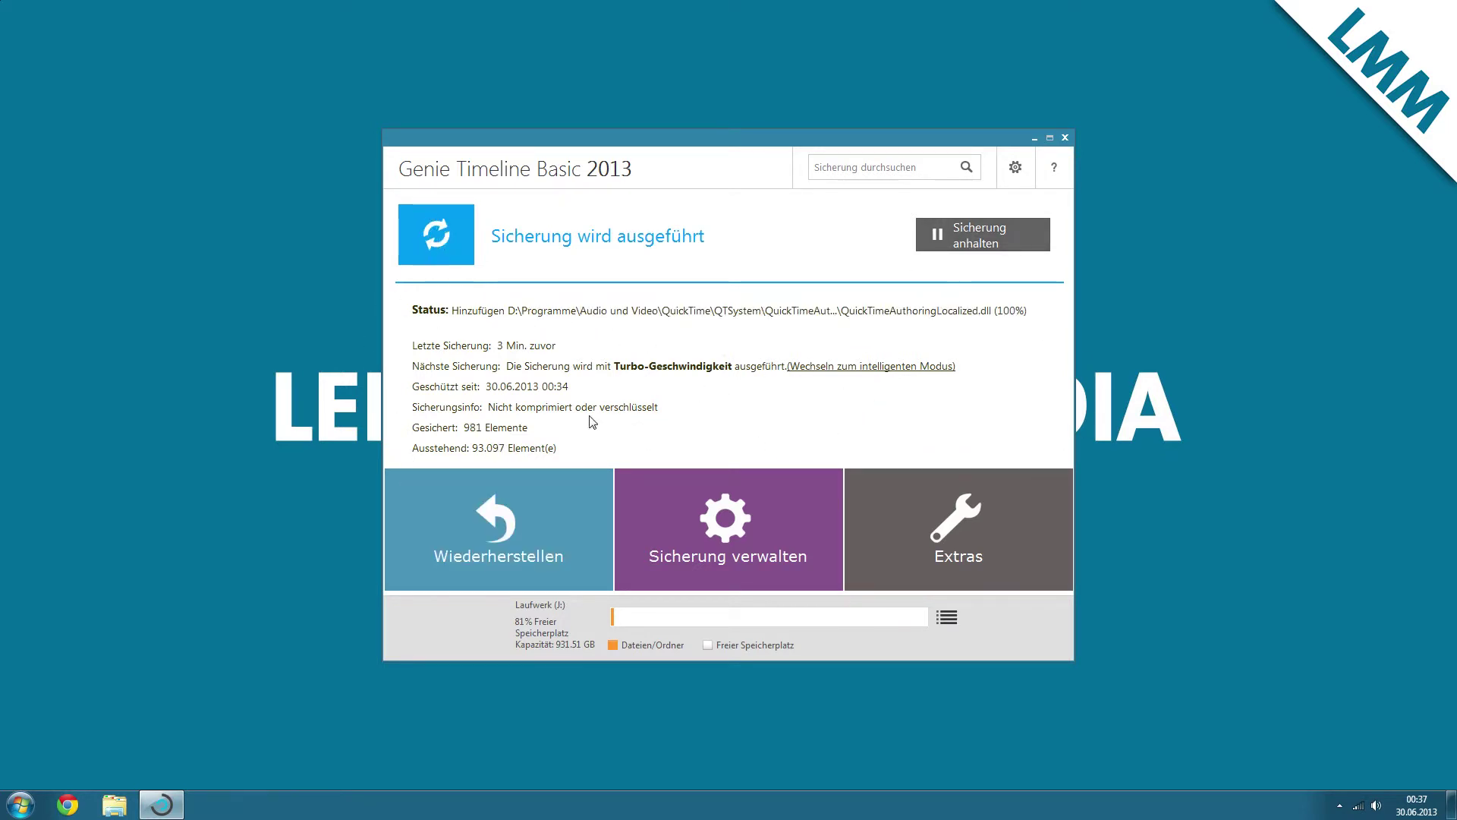
{"action": "mouse_move", "coordinate": [489, 533]}
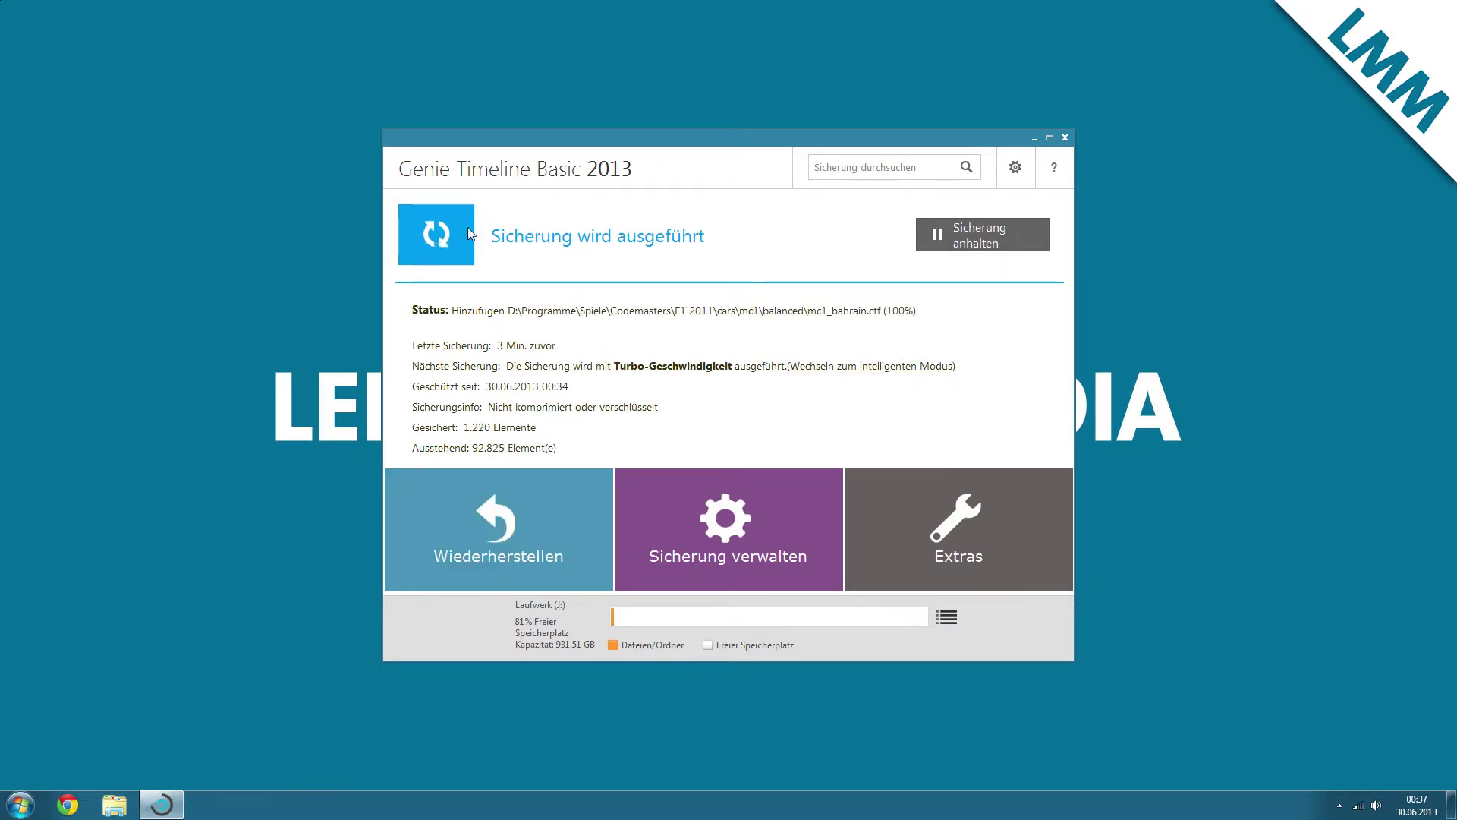
{"action": "mouse_move", "coordinate": [493, 559]}
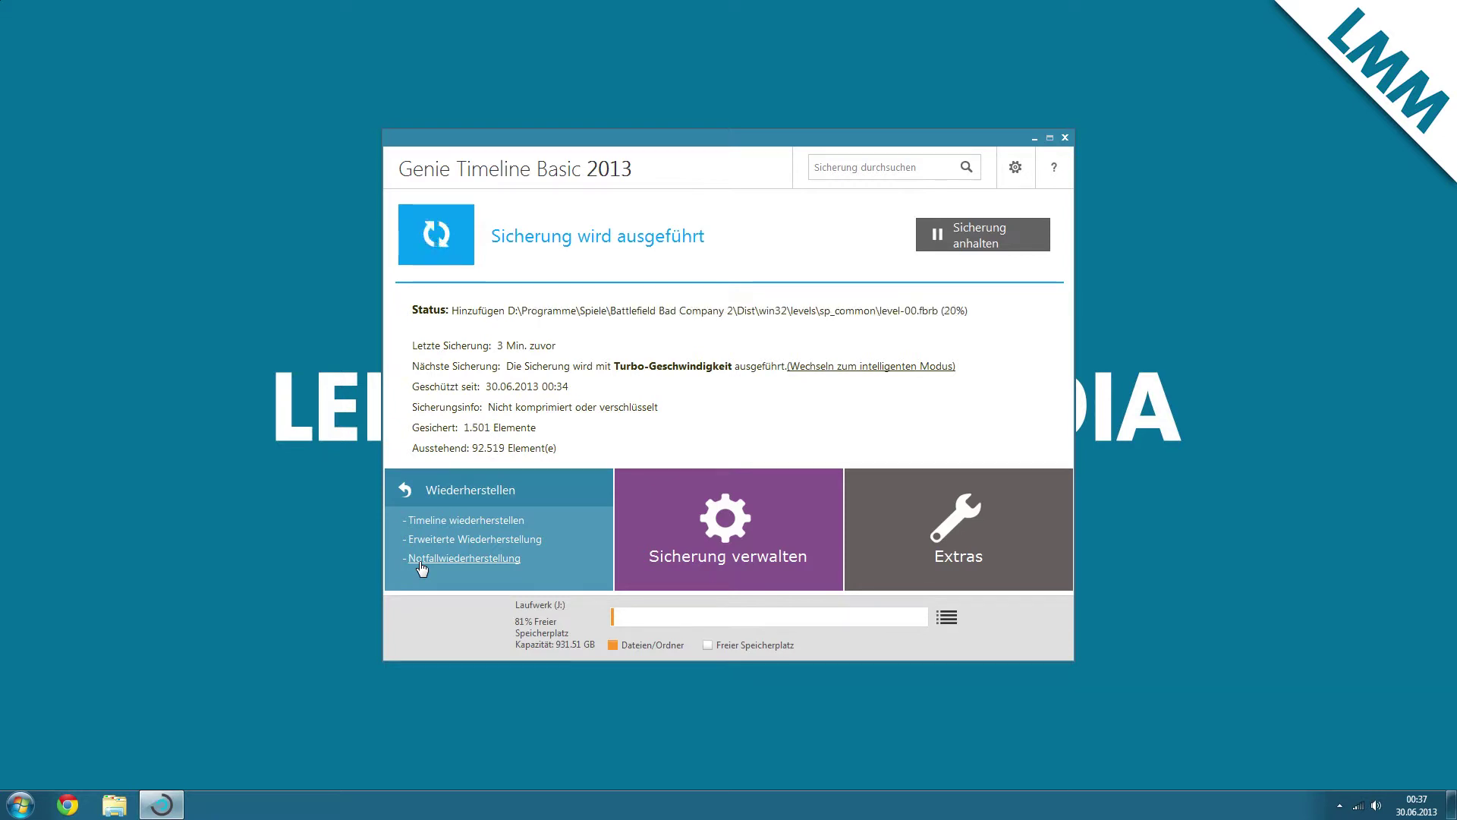
{"action": "mouse_move", "coordinate": [732, 543]}
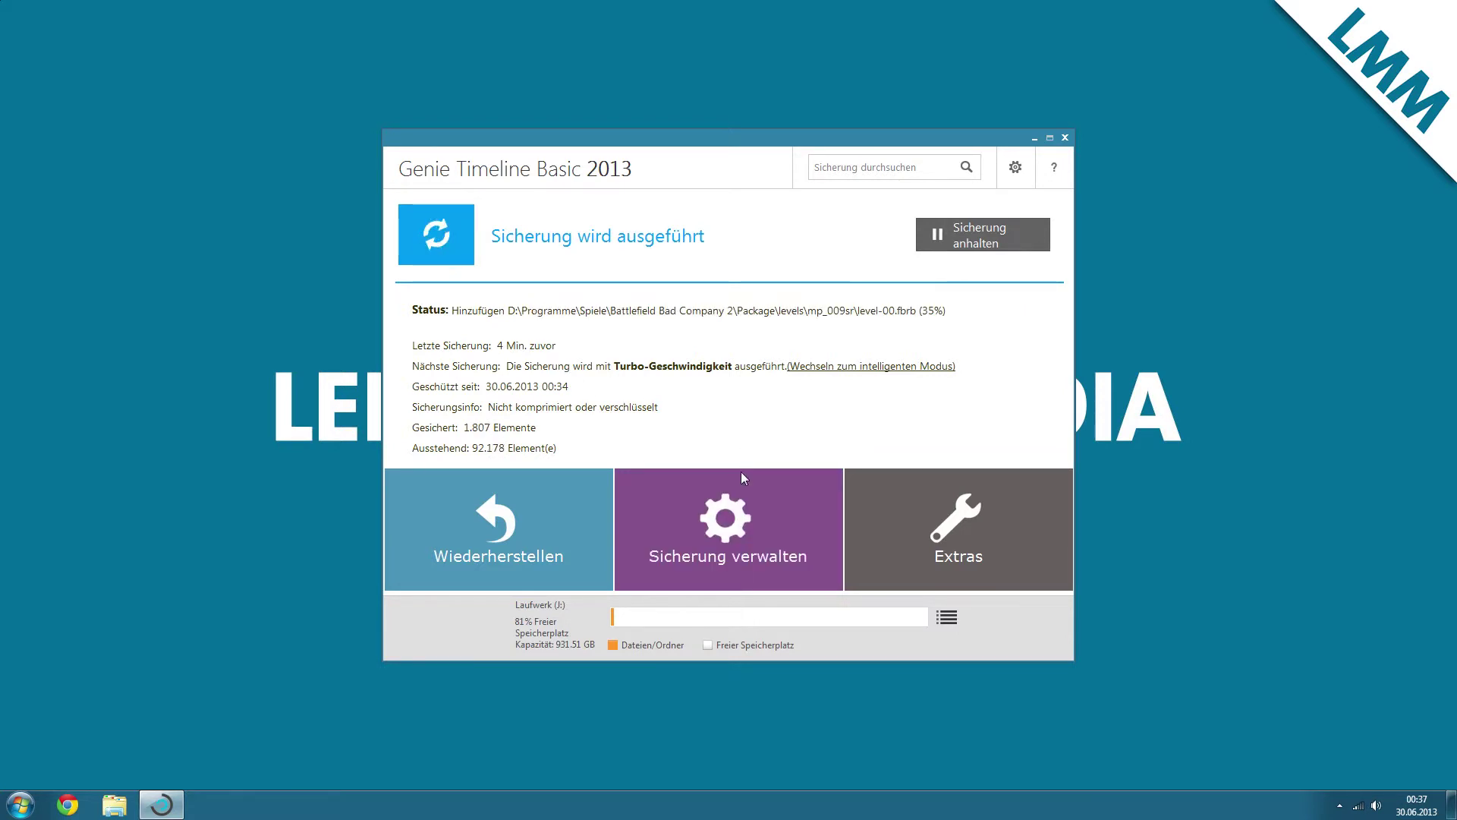
{"action": "mouse_move", "coordinate": [701, 566]}
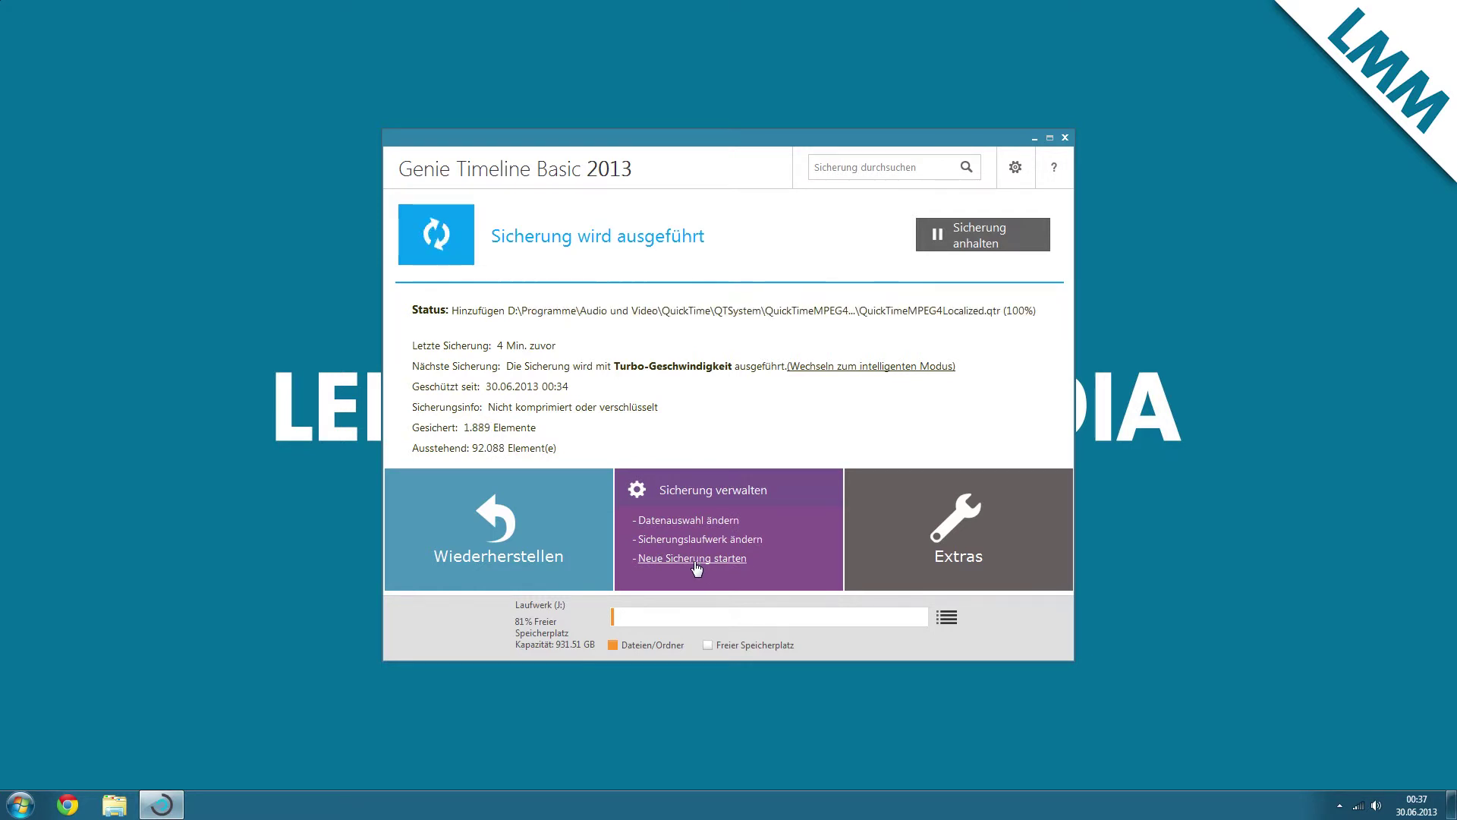
{"action": "mouse_move", "coordinate": [911, 541]}
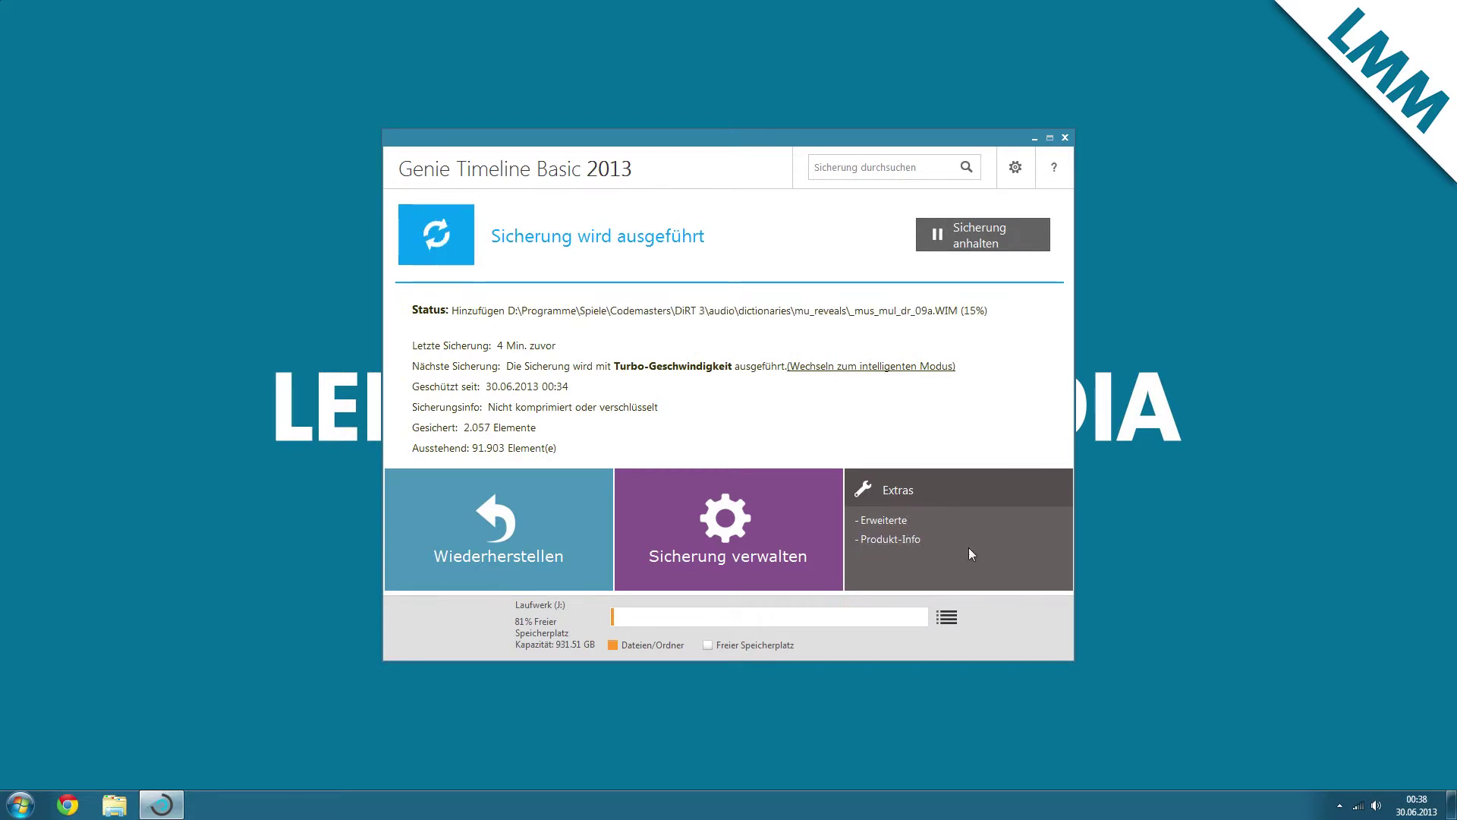
Examine the advanced settings for backup adjustments, schedule, e-mail notifications and the mobile app, plus the general and Windows Explorer extension settings.
{"action": "left_click", "coordinate": [890, 523]}
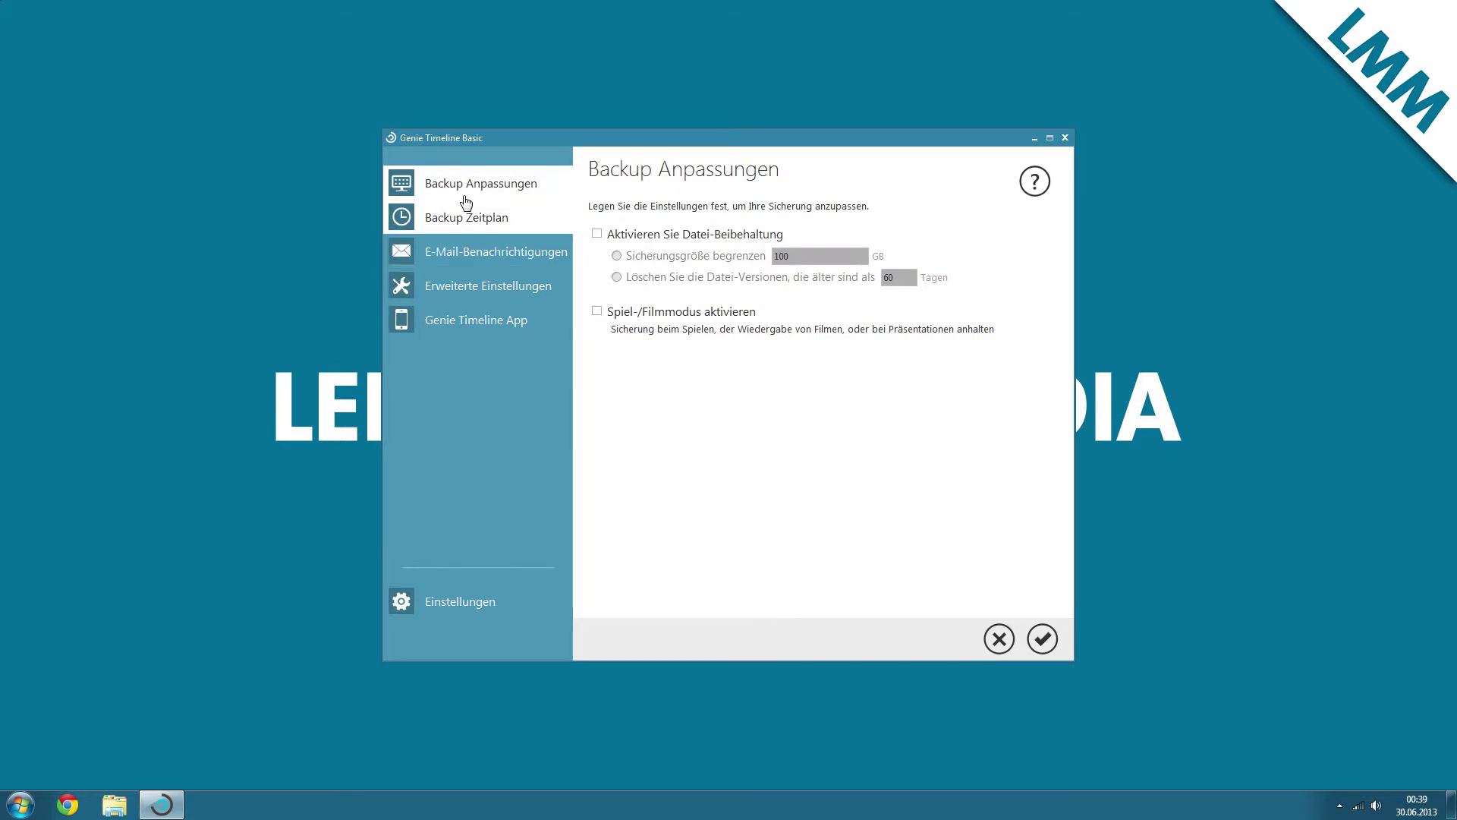
{"action": "left_click", "coordinate": [471, 220]}
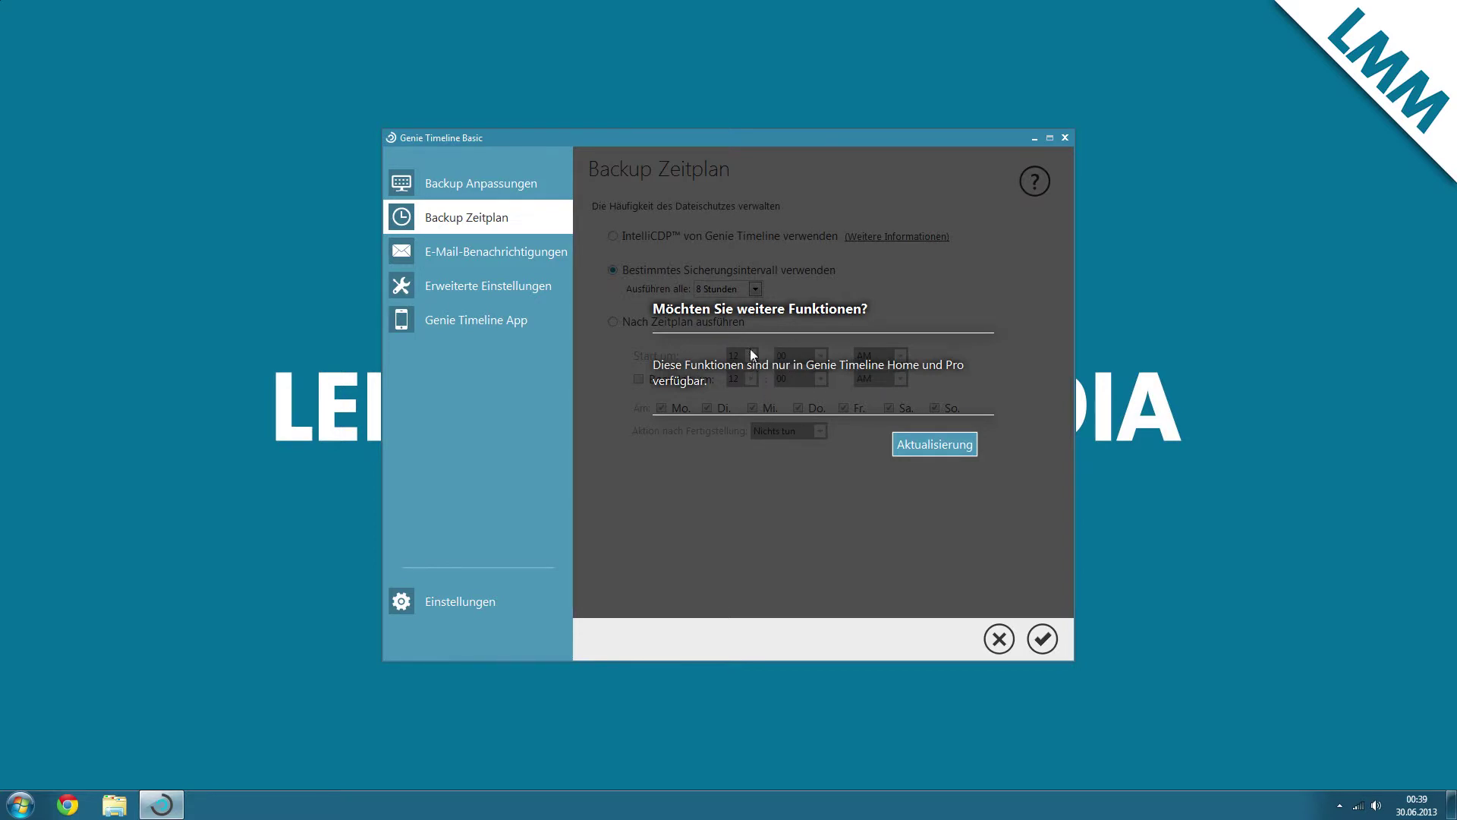
{"action": "left_click", "coordinate": [469, 250]}
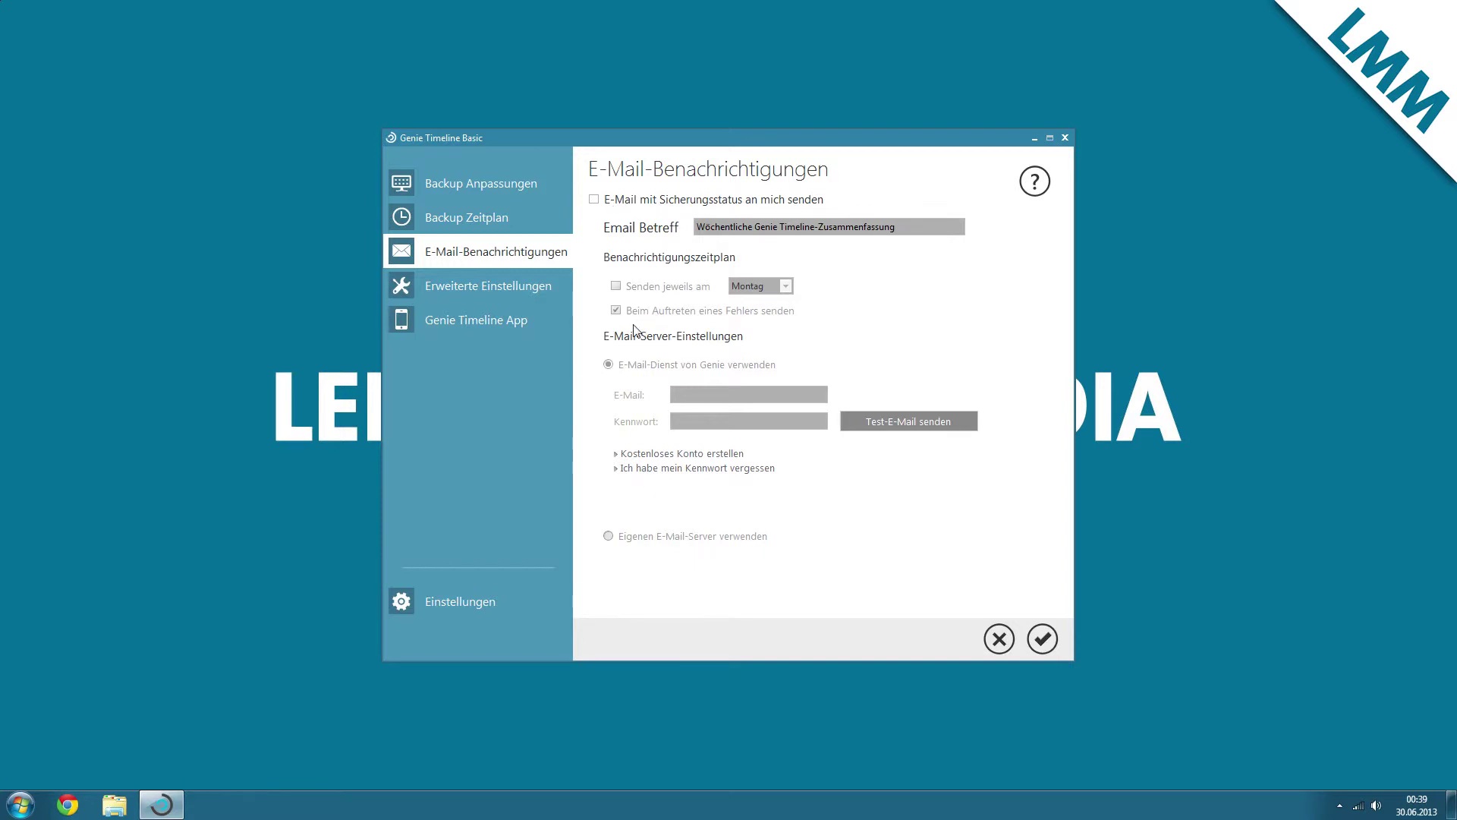
{"action": "left_click", "coordinate": [499, 289]}
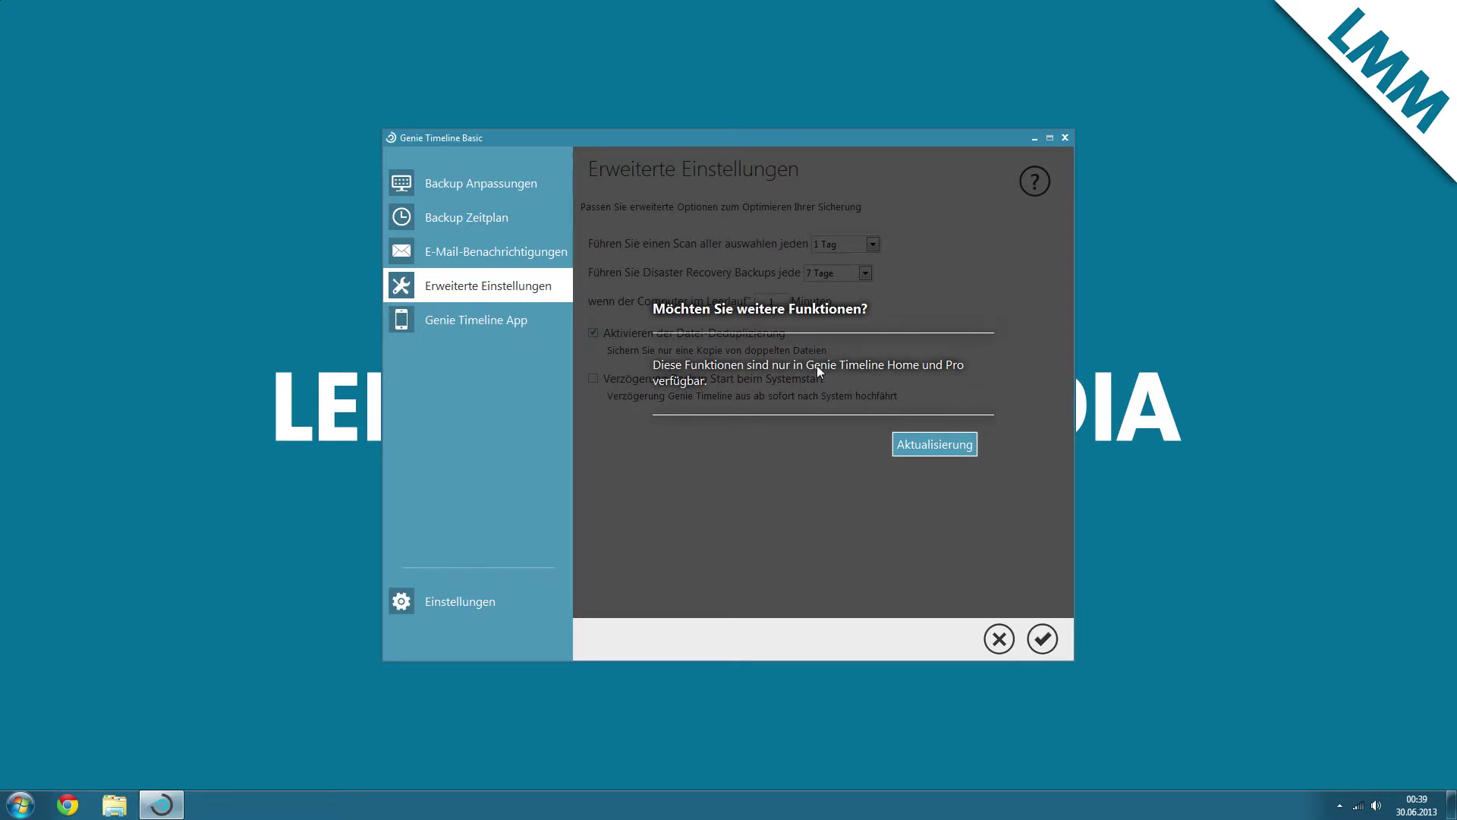
{"action": "left_click", "coordinate": [498, 323]}
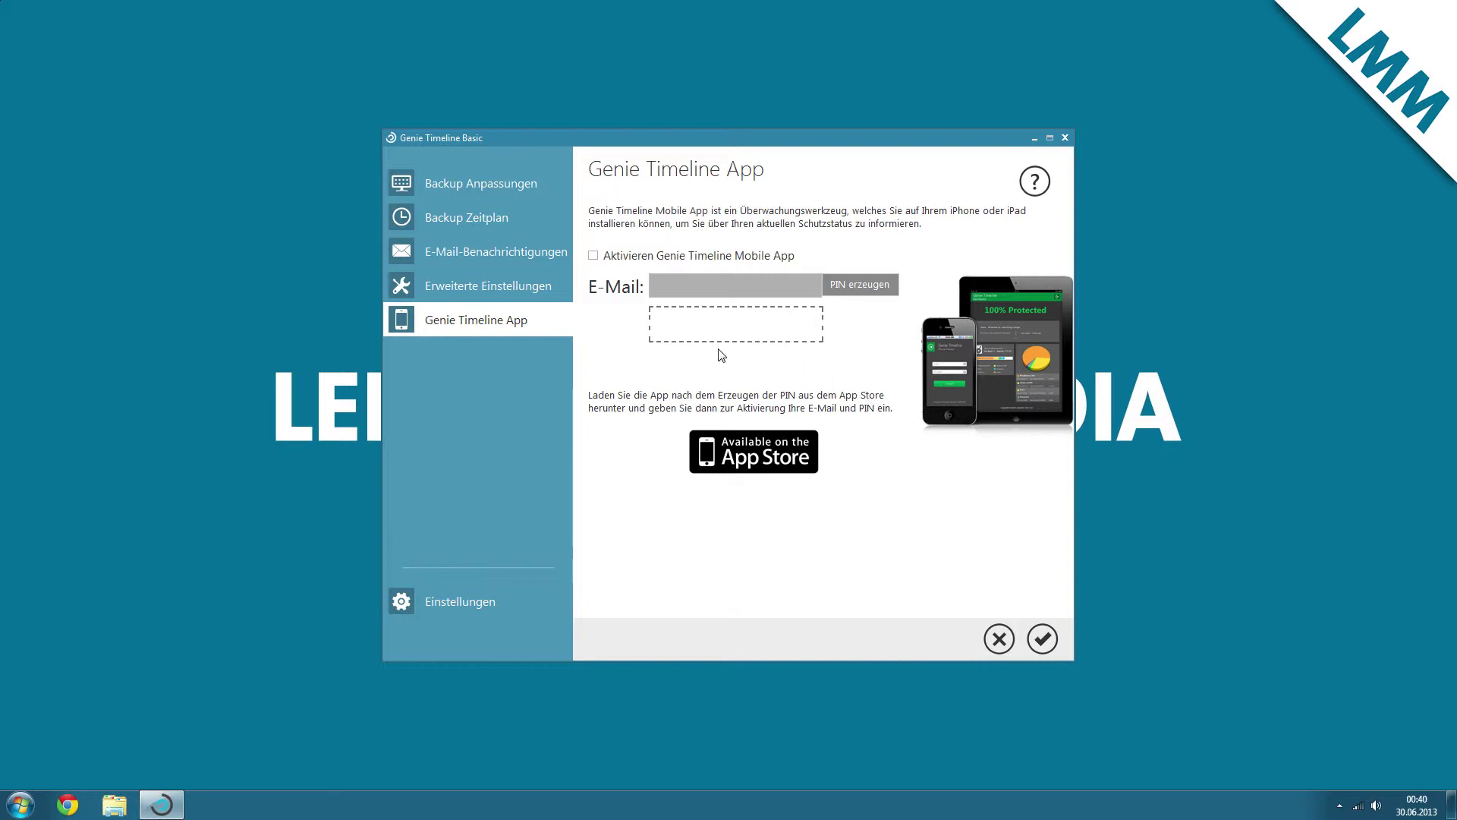
{"action": "left_click", "coordinate": [498, 602]}
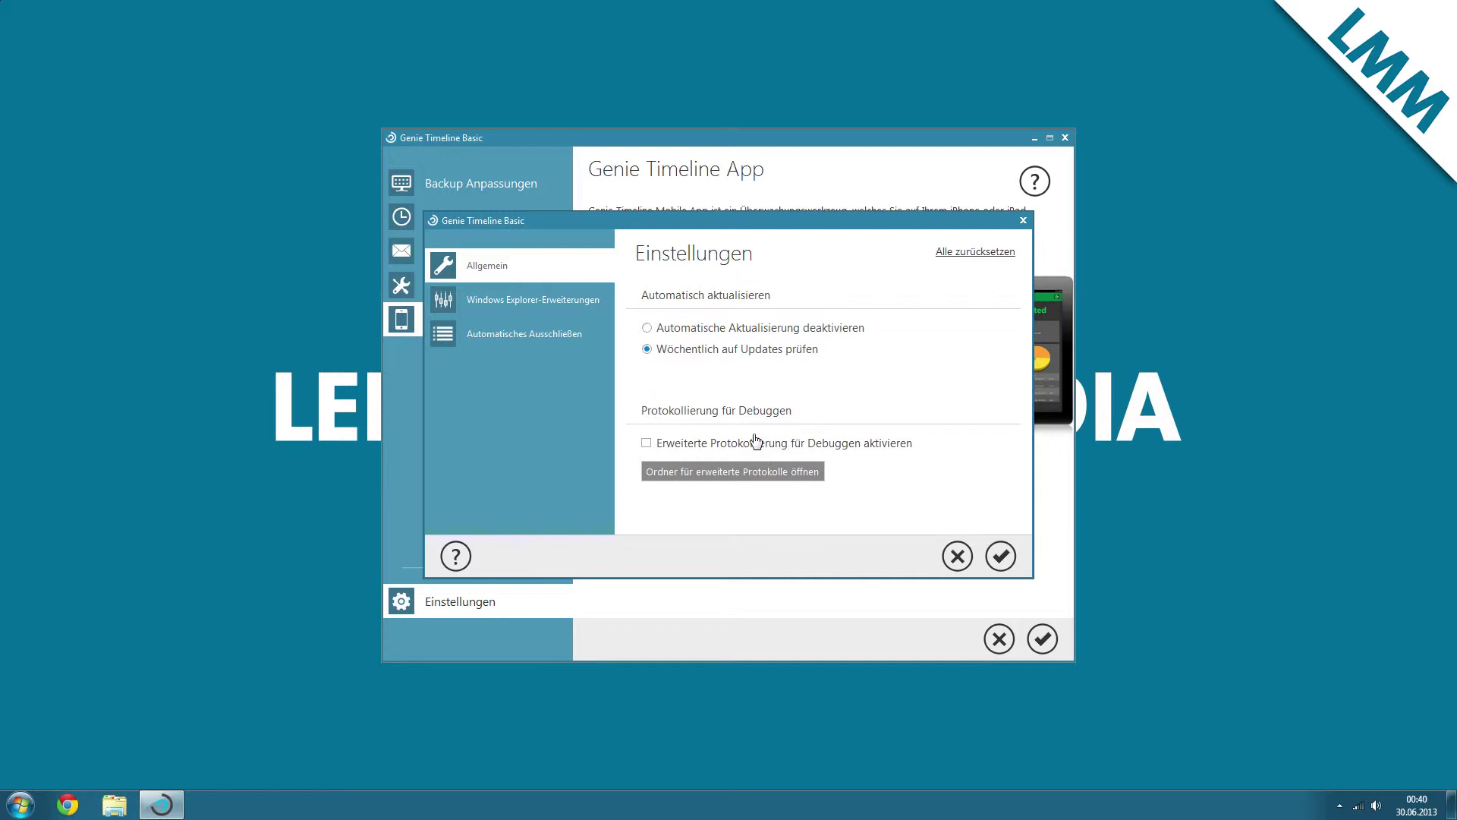
{"action": "left_click", "coordinate": [532, 304]}
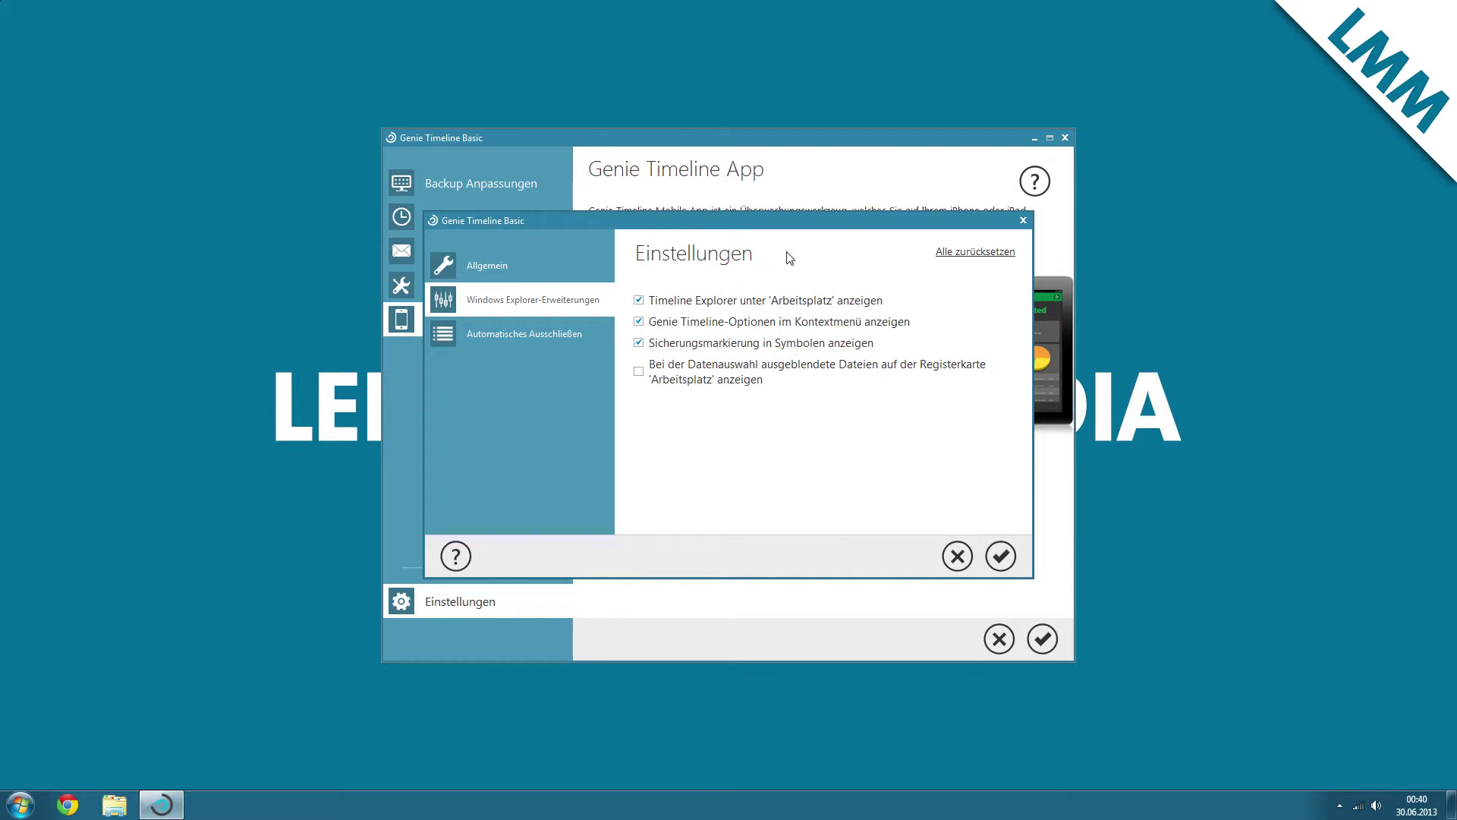
Switch to the Videos library in Windows Explorer and examine the backup markings on its icons and the Timeline Explorer entry.
{"action": "left_click", "coordinate": [20, 804]}
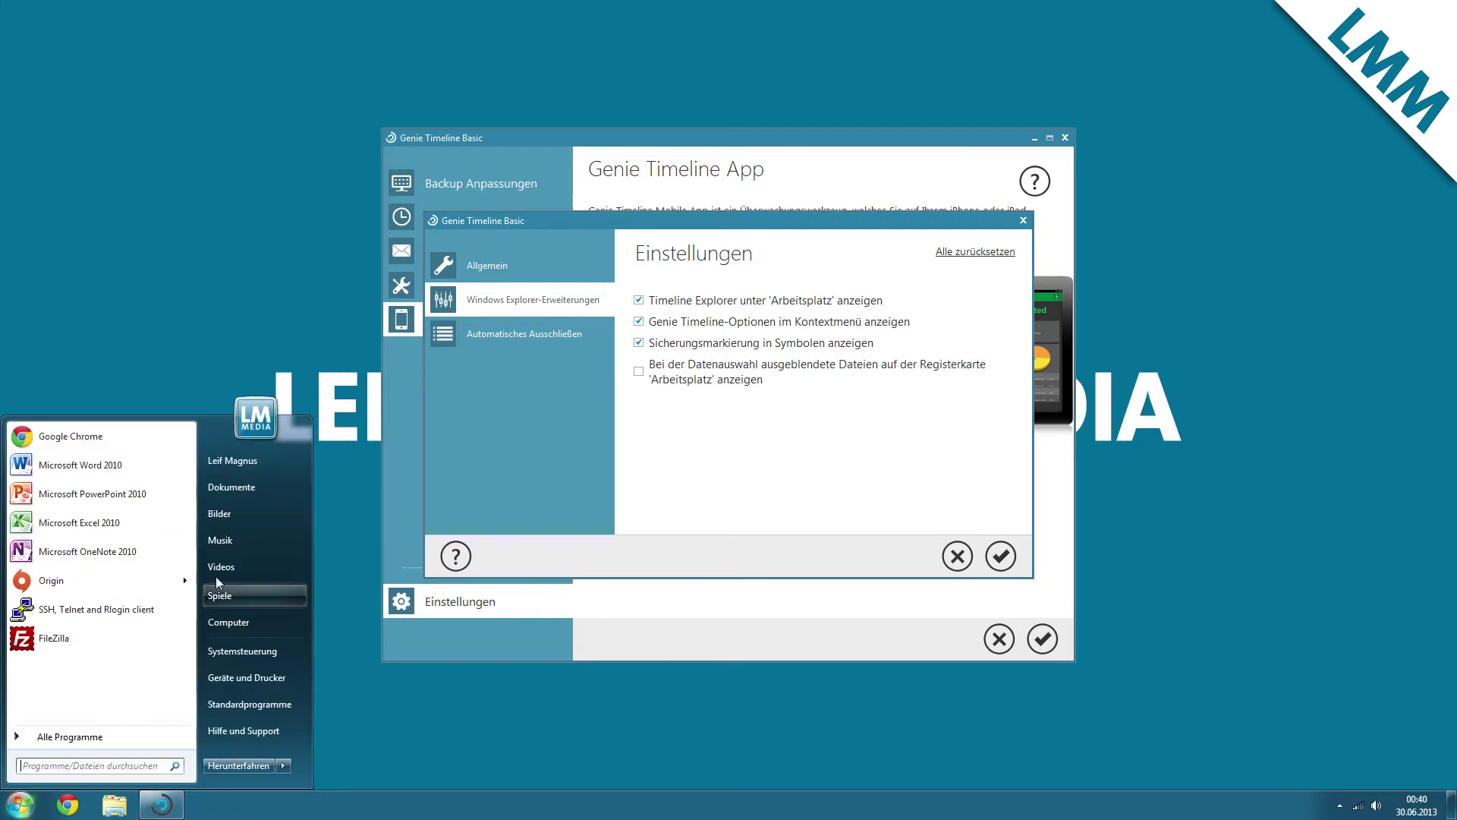
{"action": "left_click", "coordinate": [217, 576]}
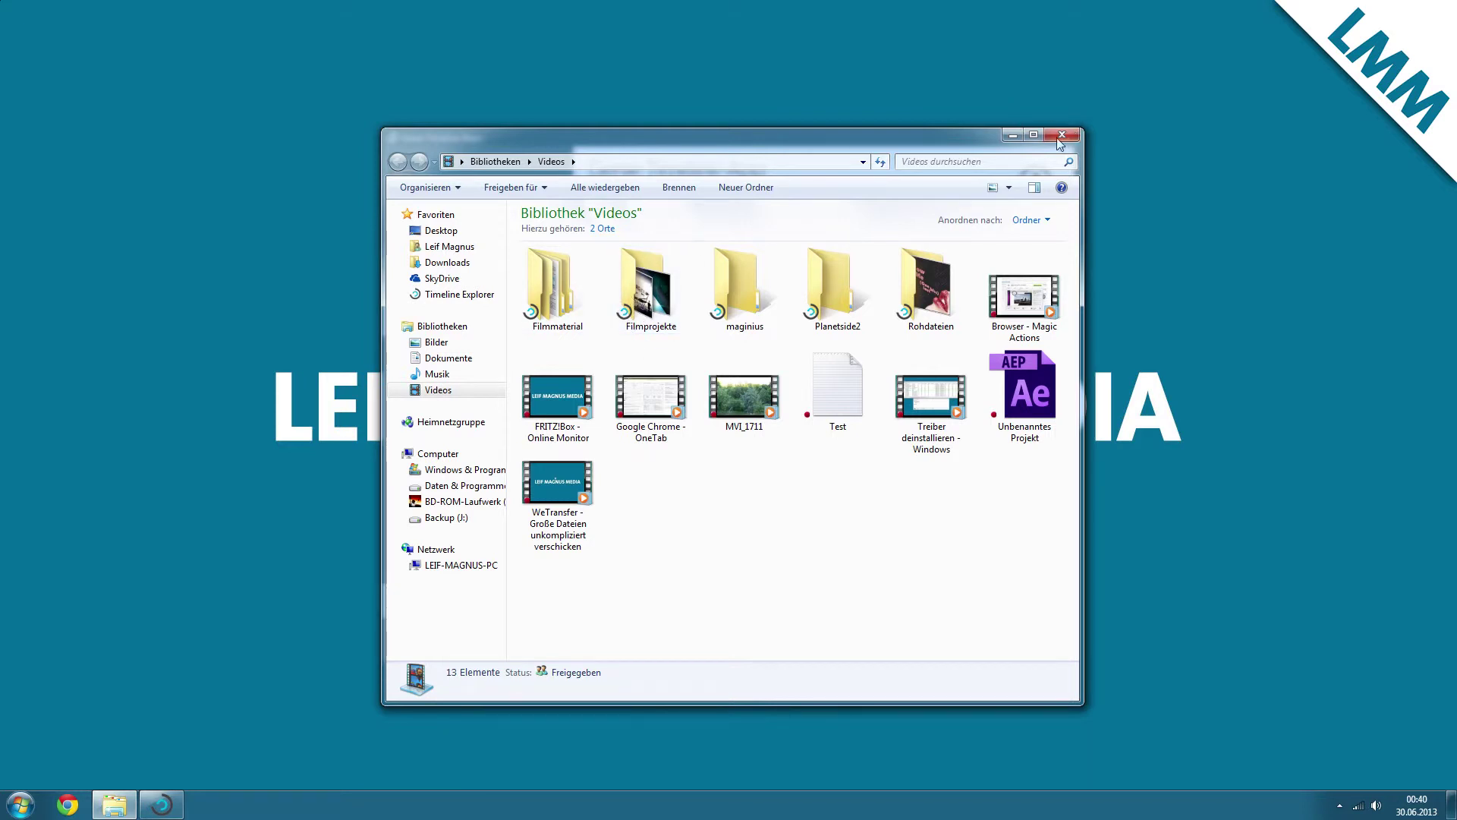
{"action": "left_click", "coordinate": [1012, 136]}
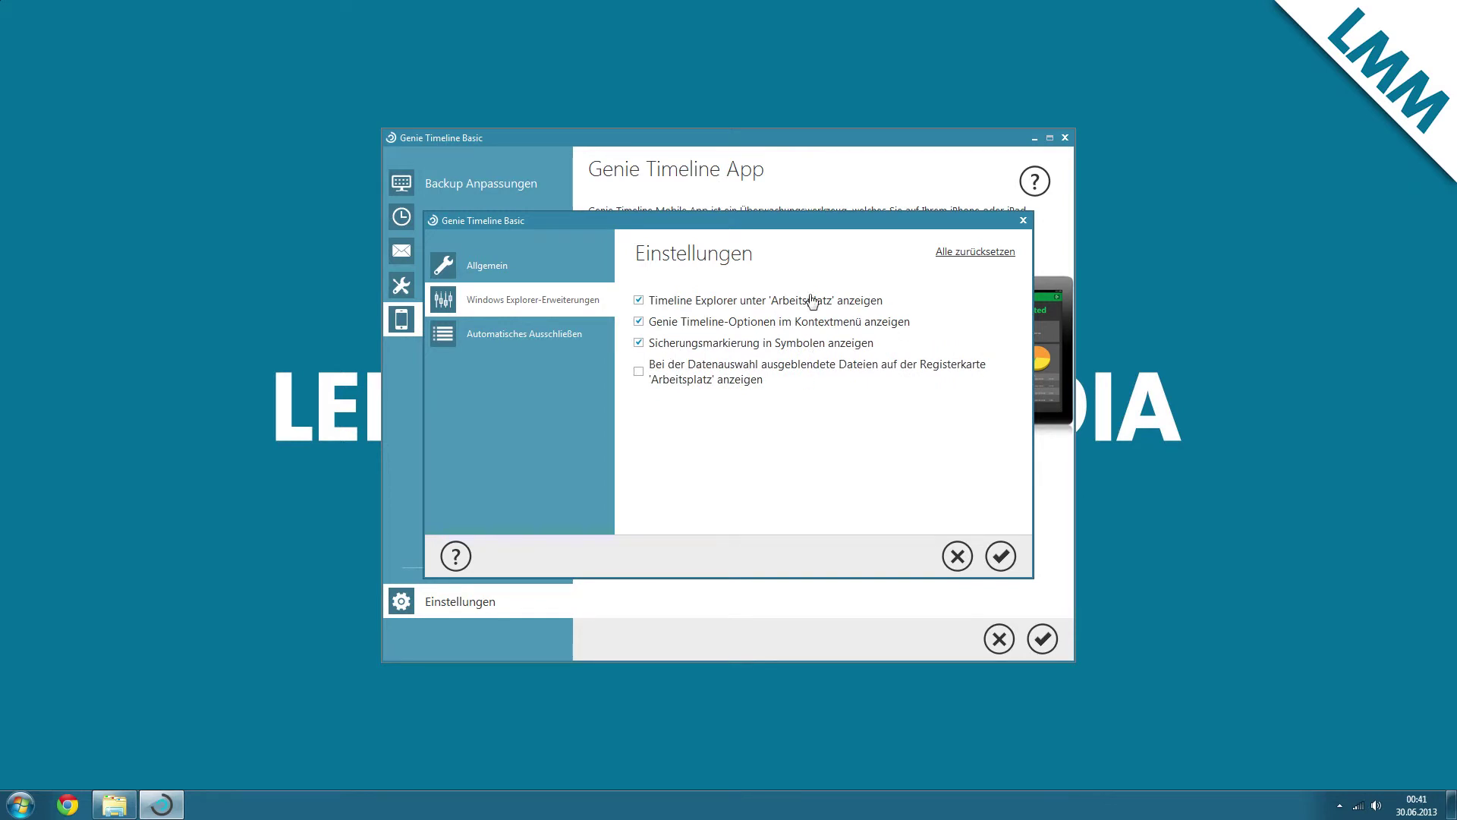
{"action": "left_click", "coordinate": [113, 809]}
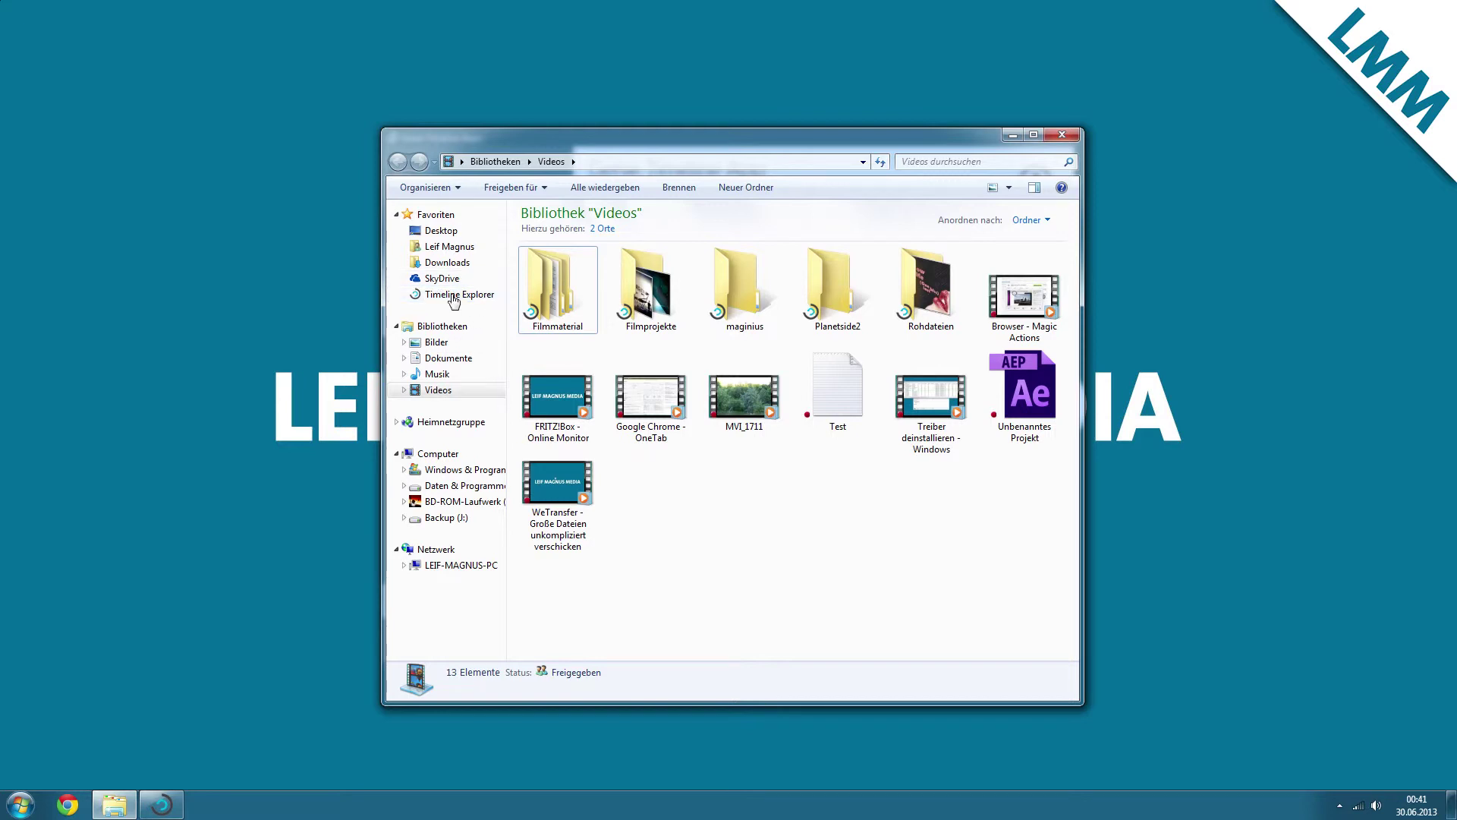
Return to the Genie Timeline settings, examine the automatic exclusion rules and the backup adjustments, and leave them without saving.
{"action": "left_click", "coordinate": [1015, 137]}
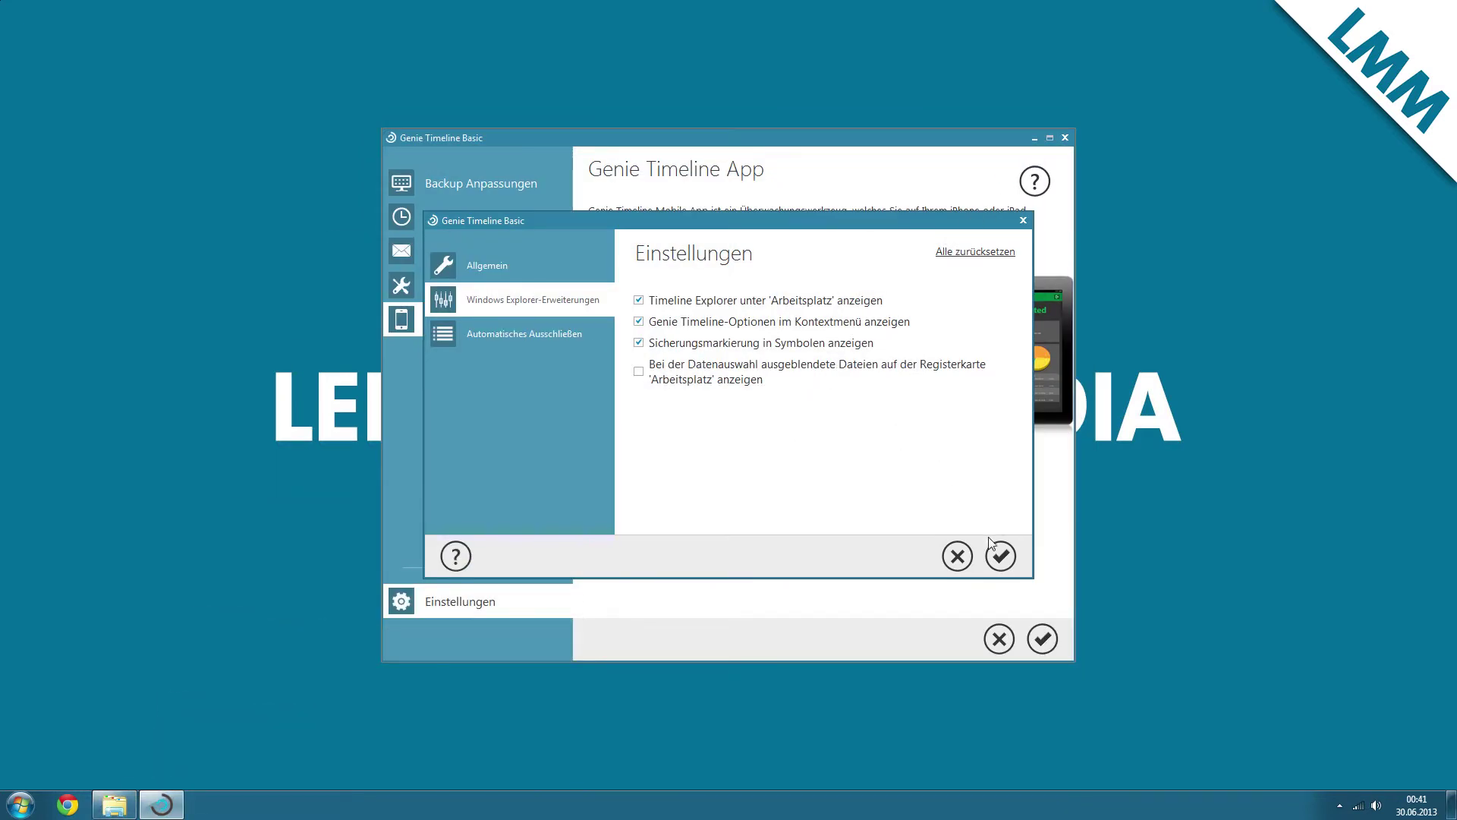
{"action": "left_click", "coordinate": [557, 349]}
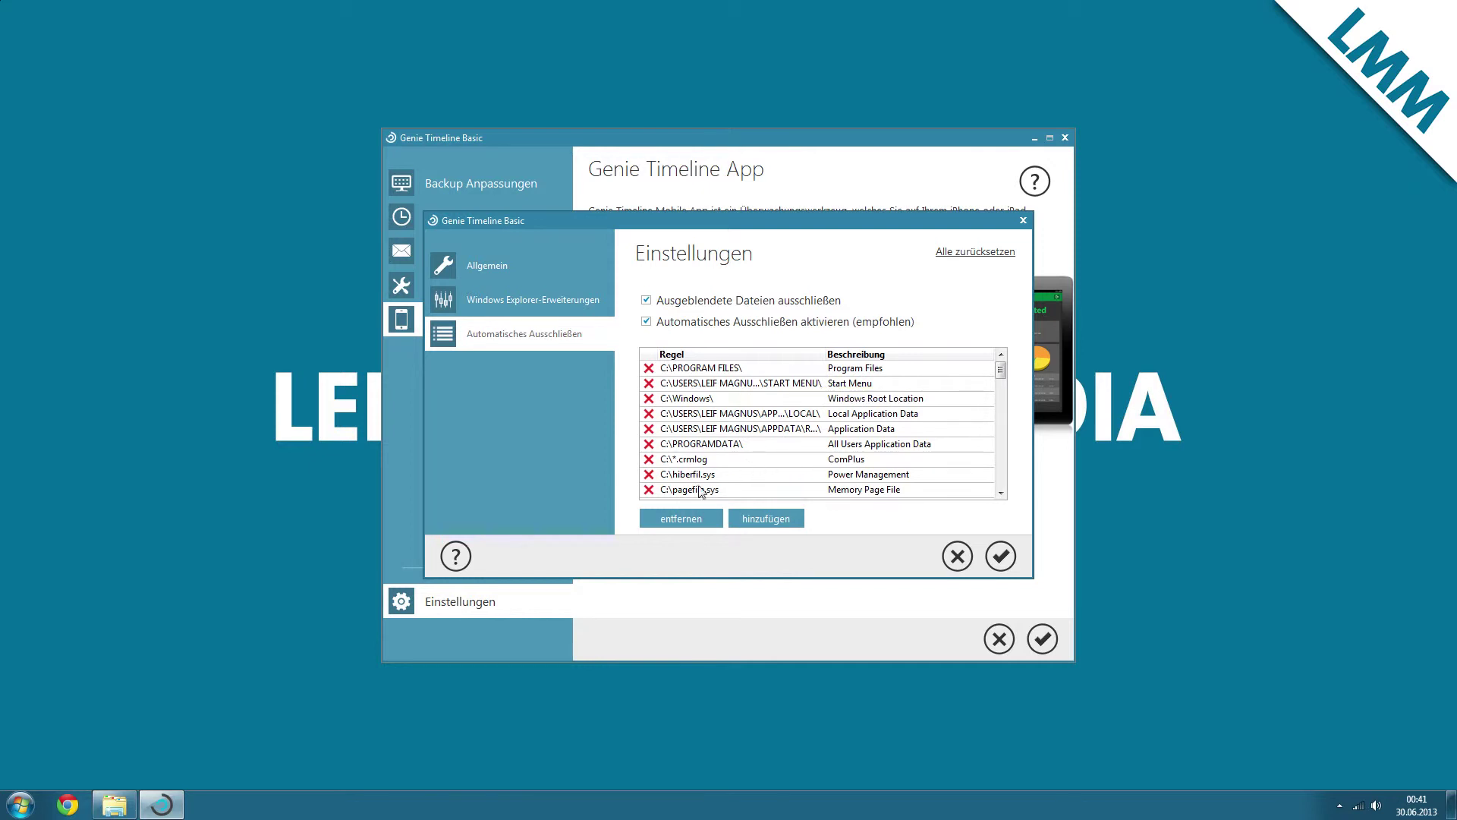
{"action": "left_click_drag", "start_coordinate": [1001, 370], "coordinate": [1018, 490]}
{"action": "left_click", "coordinate": [956, 556]}
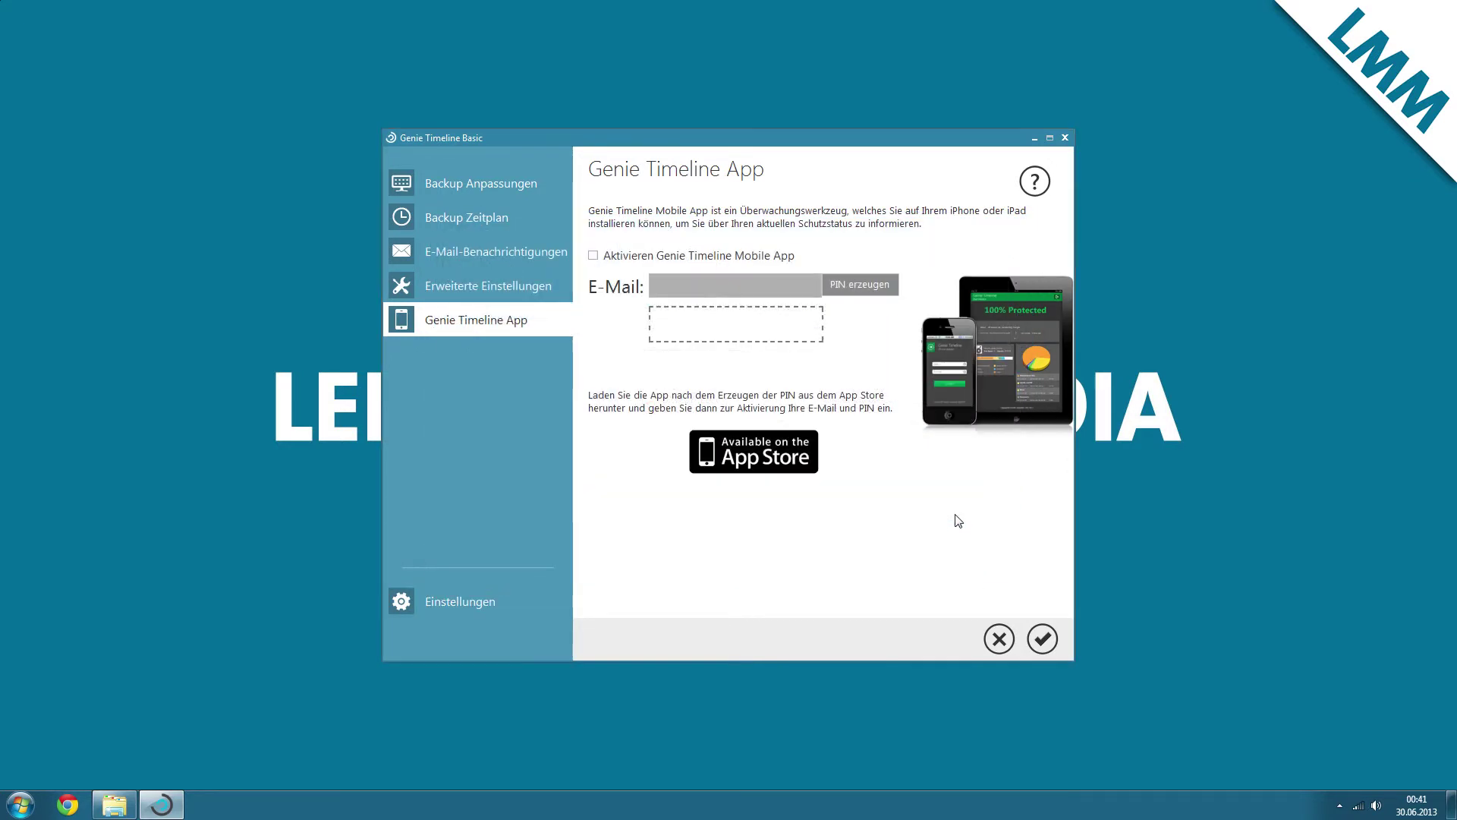
{"action": "left_click", "coordinate": [482, 189]}
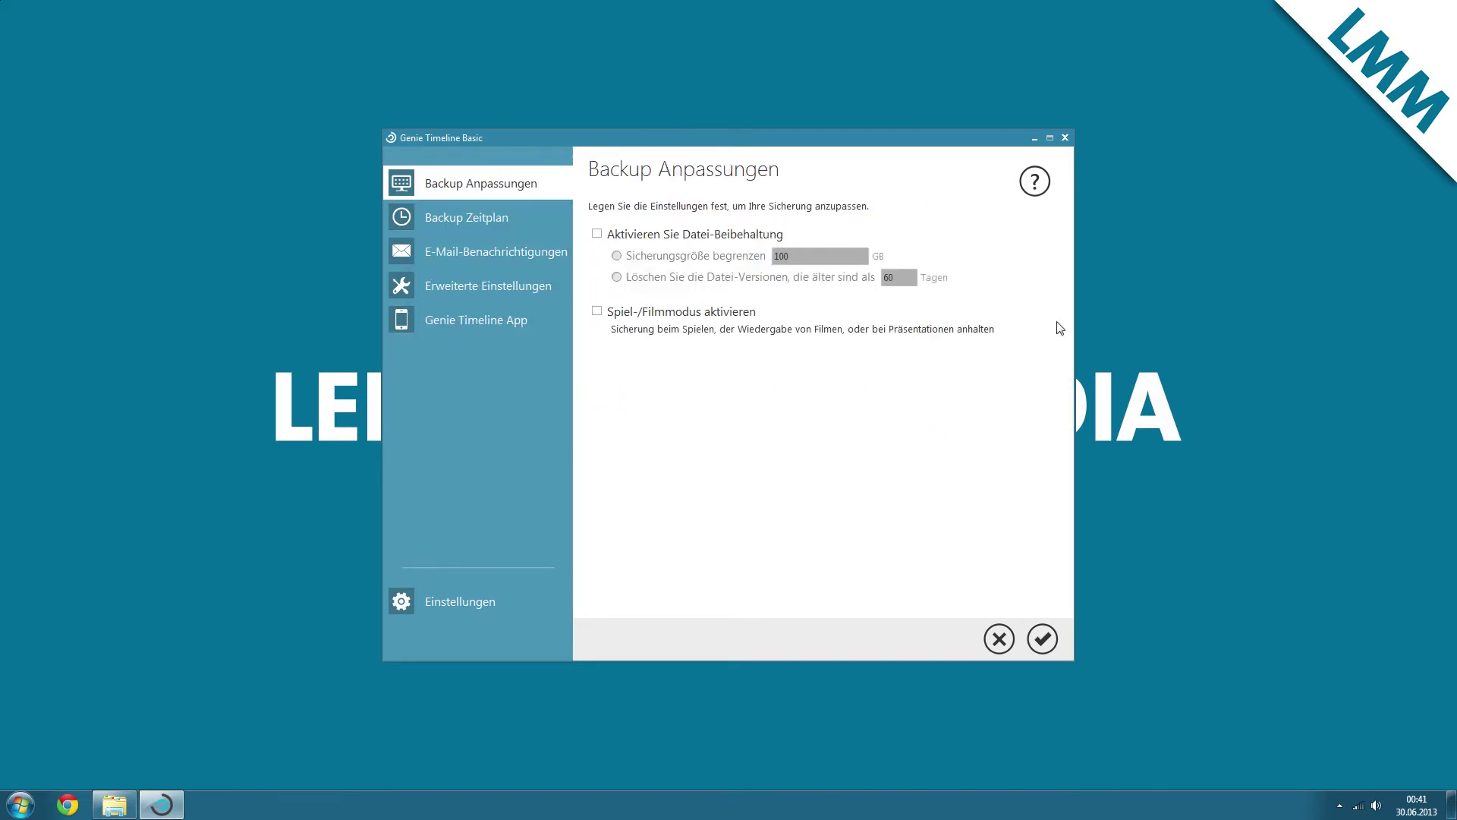
{"action": "left_click", "coordinate": [998, 638]}
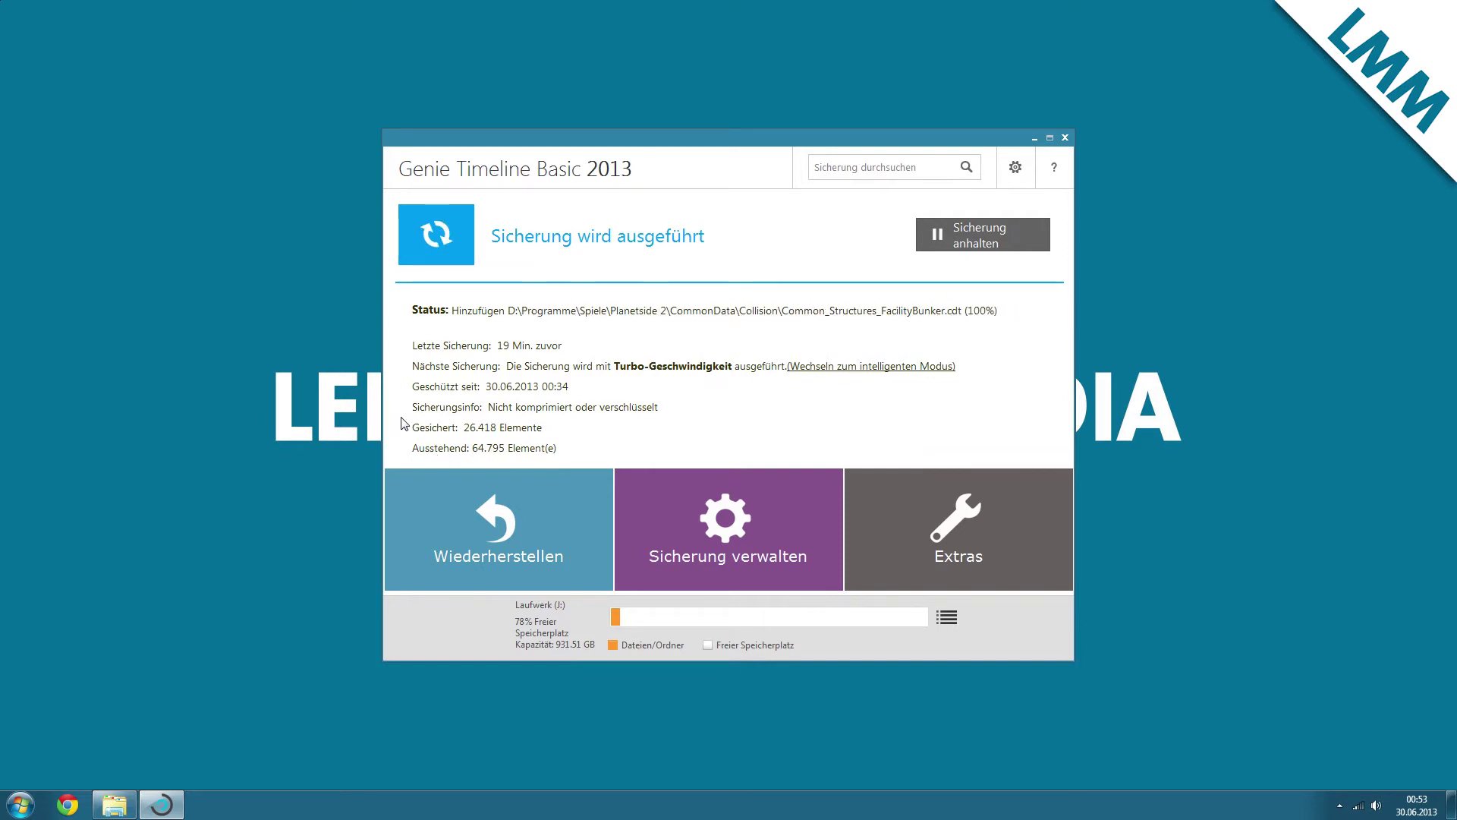
Open the timeline restore and examine its timeline slider and the Timeline Explorer entry under Computer.
{"action": "mouse_move", "coordinate": [448, 525]}
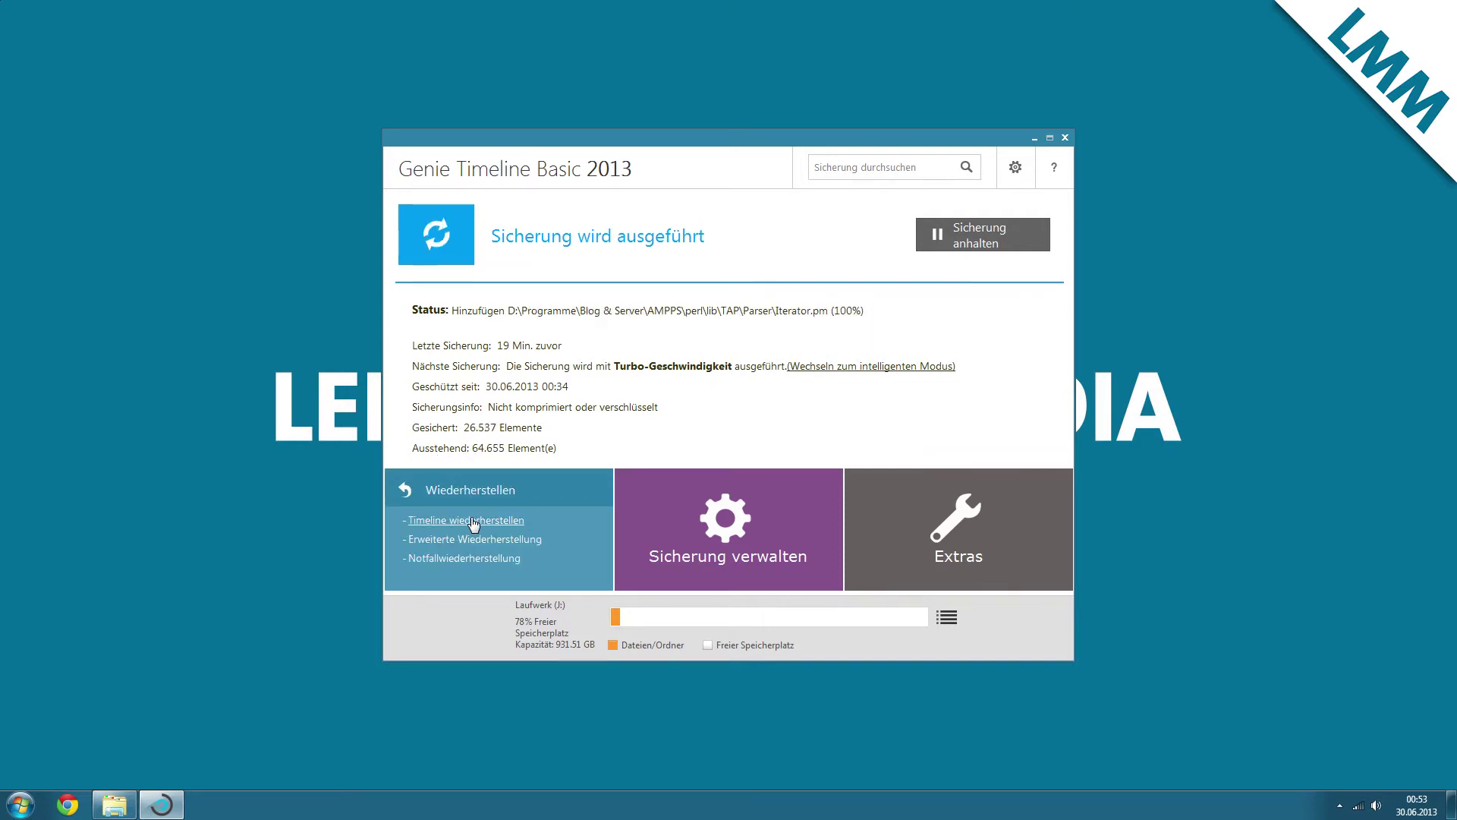
{"action": "left_click", "coordinate": [636, 309]}
{"action": "left_click_drag", "start_coordinate": [683, 161], "coordinate": [669, 138]}
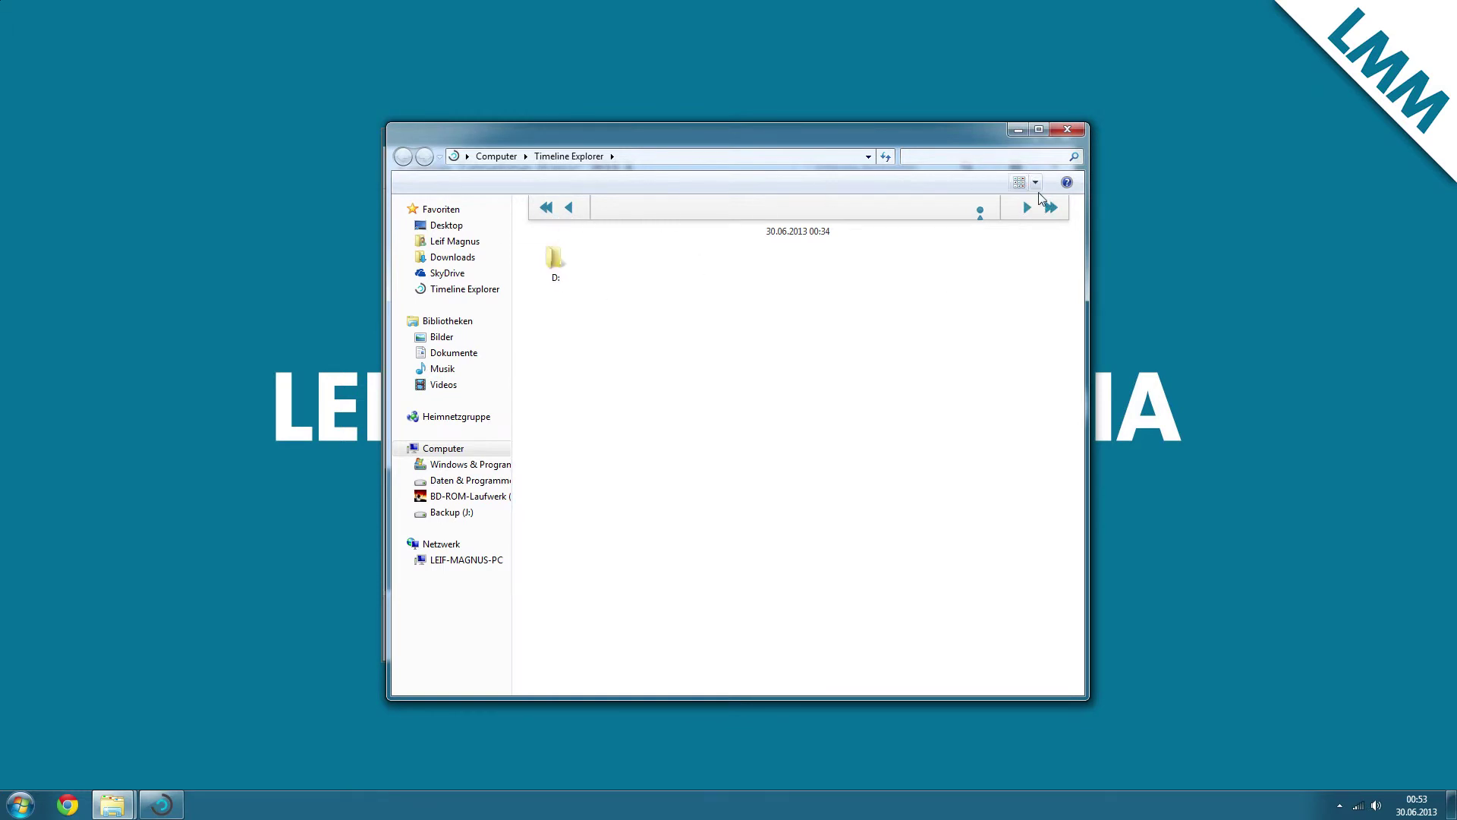
{"action": "left_click", "coordinate": [978, 216]}
{"action": "left_click", "coordinate": [478, 449]}
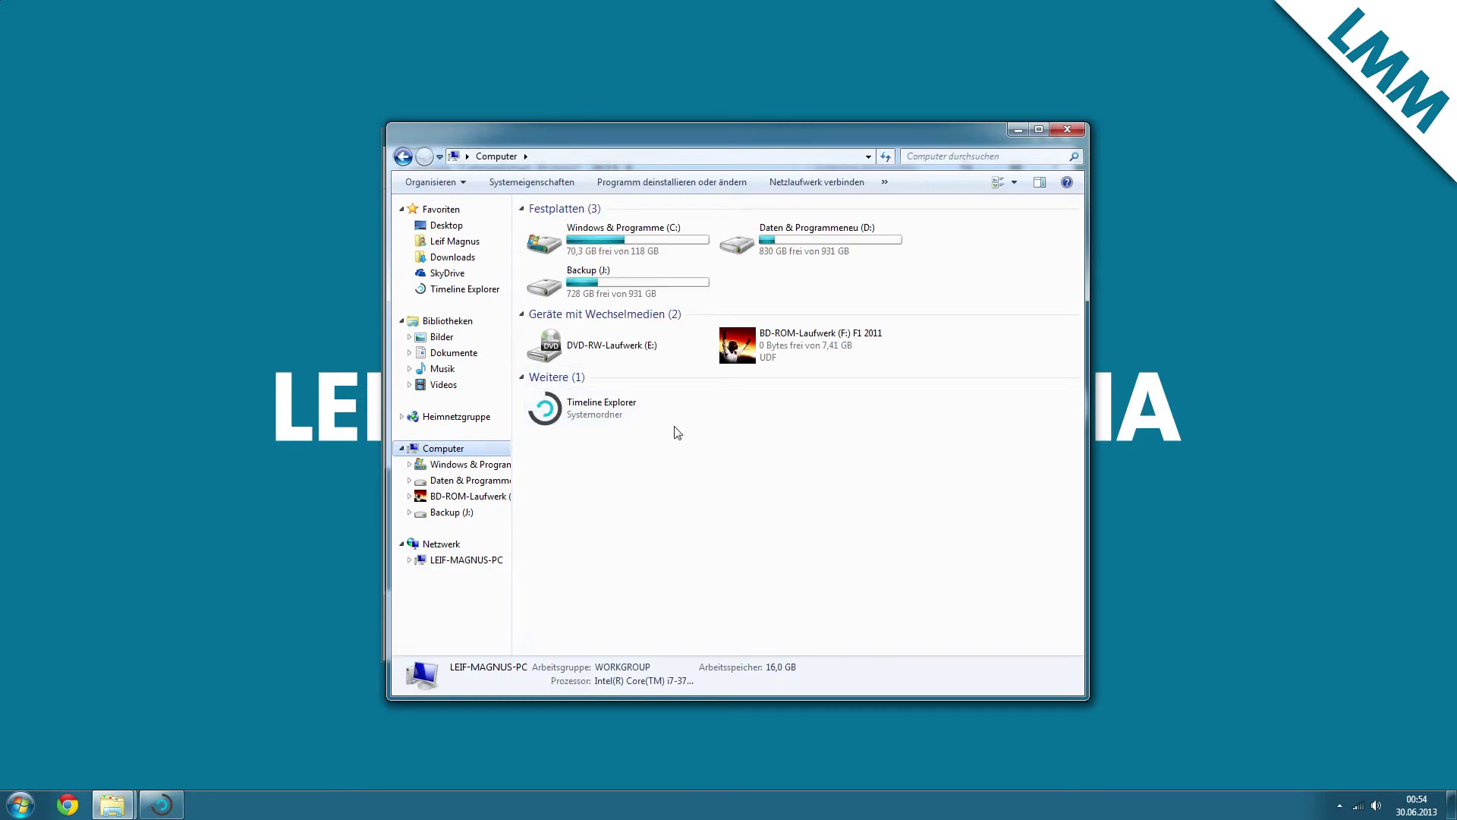
{"action": "left_click", "coordinate": [476, 292]}
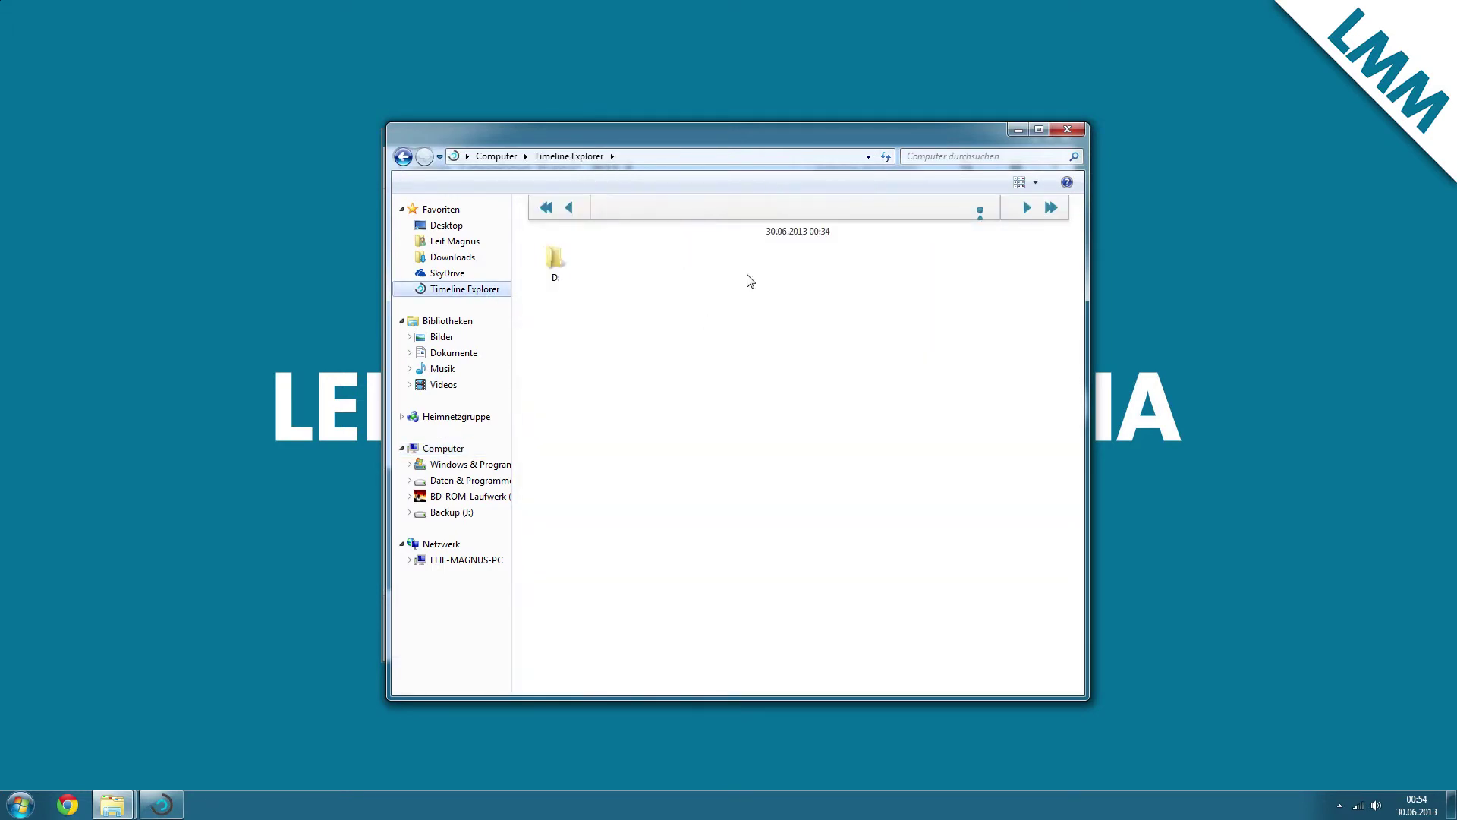
Browse the backup in Timeline Explorer to D: > Meine Dateien > Videos and examine the backed-up files, including MVI_1711.MOV.
{"action": "left_click", "coordinate": [553, 260]}
{"action": "double_click", "coordinate": [554, 260]}
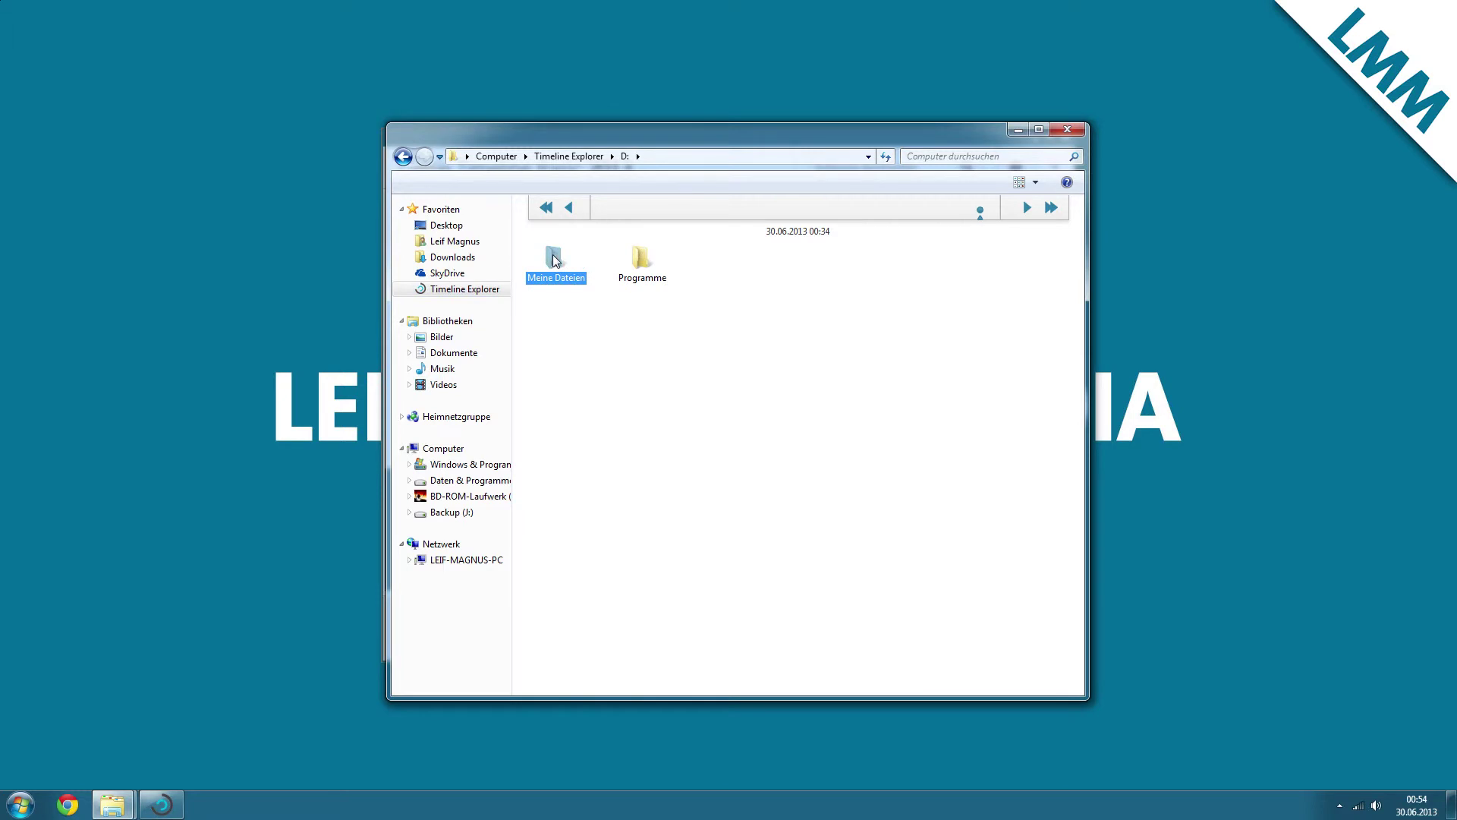
{"action": "double_click", "coordinate": [553, 260]}
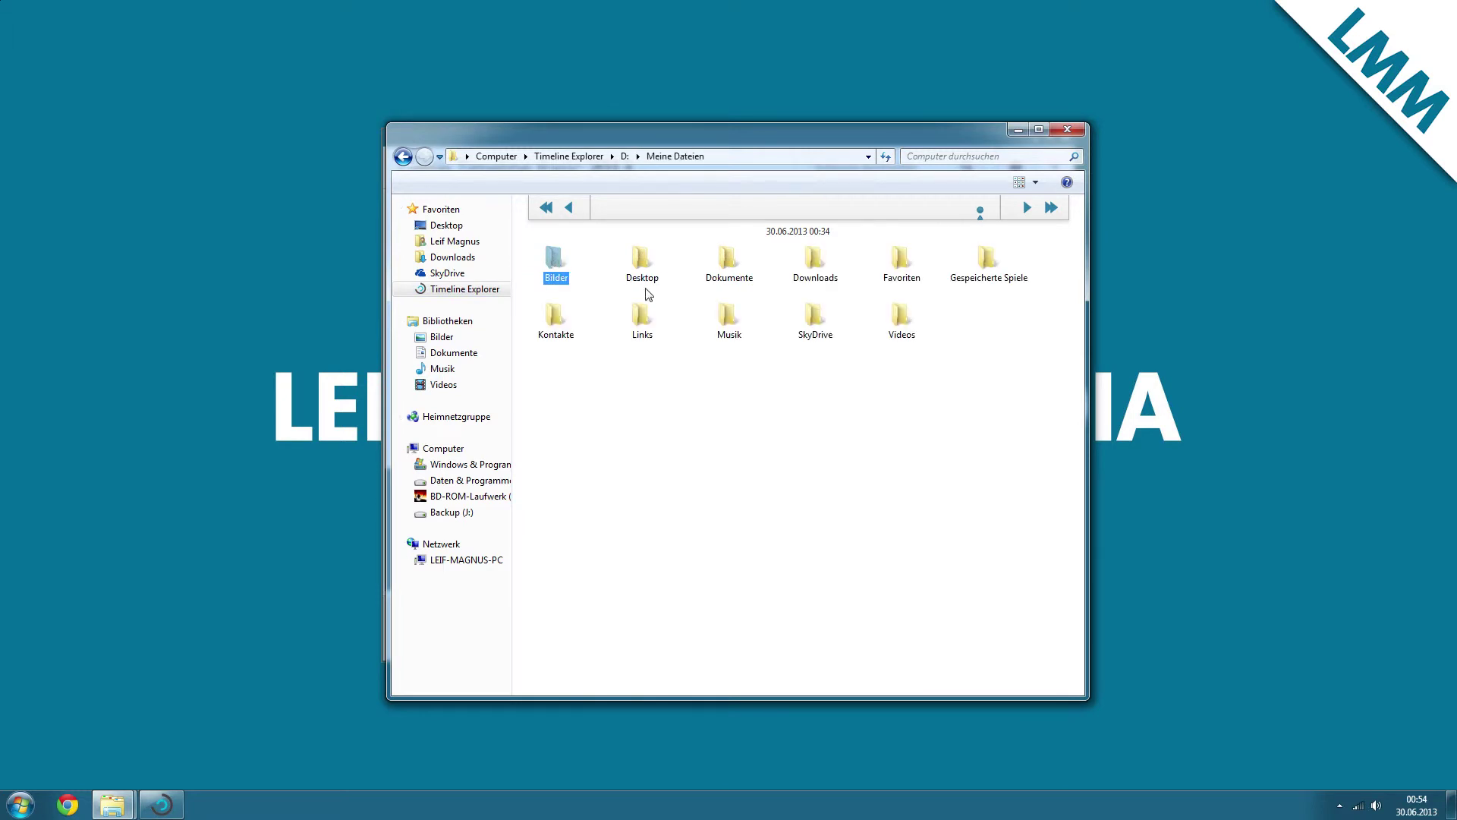
{"action": "double_click", "coordinate": [901, 322]}
{"action": "left_click", "coordinate": [945, 363]}
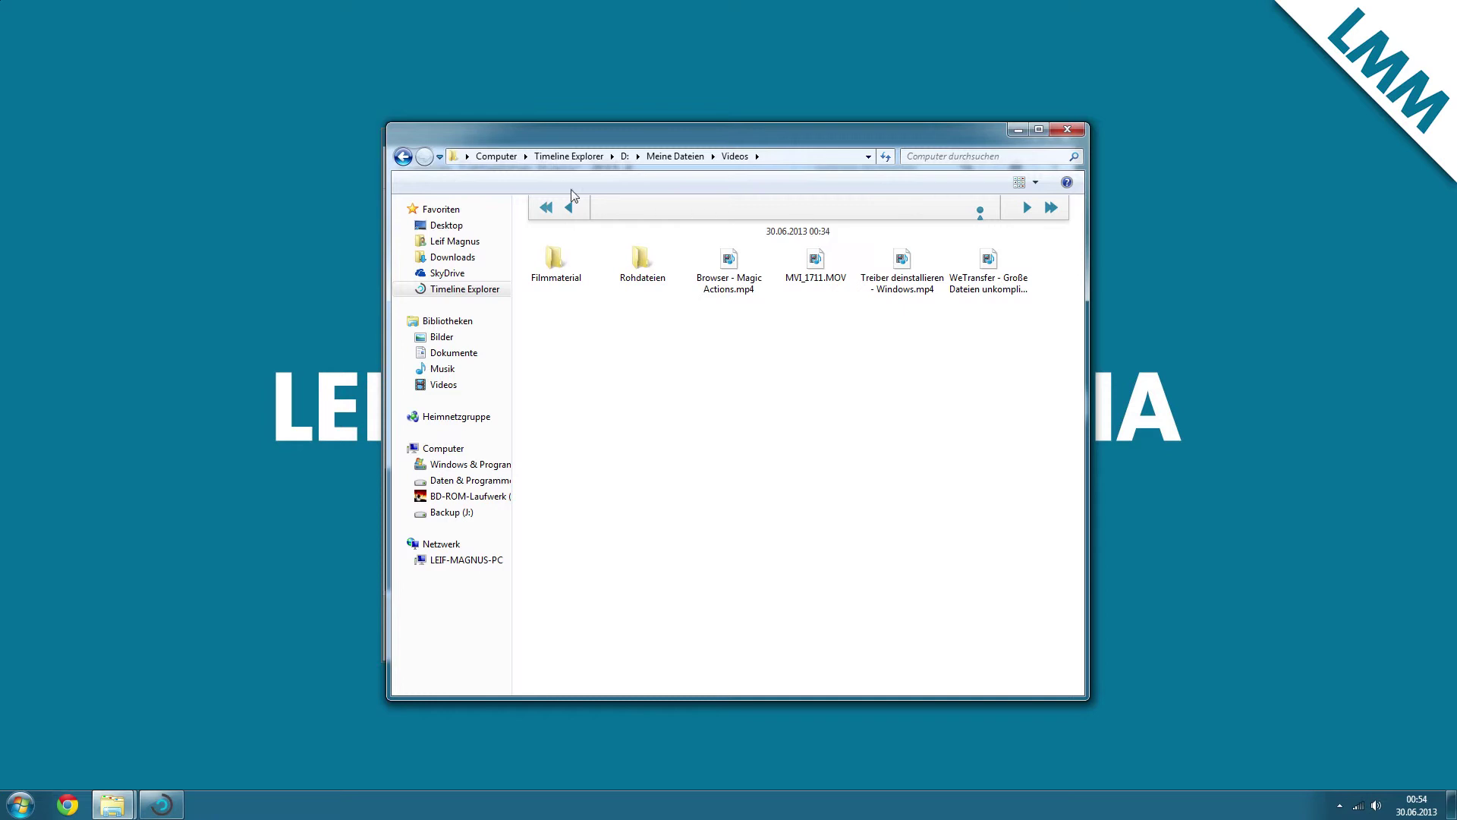
{"action": "double_click", "coordinate": [820, 262]}
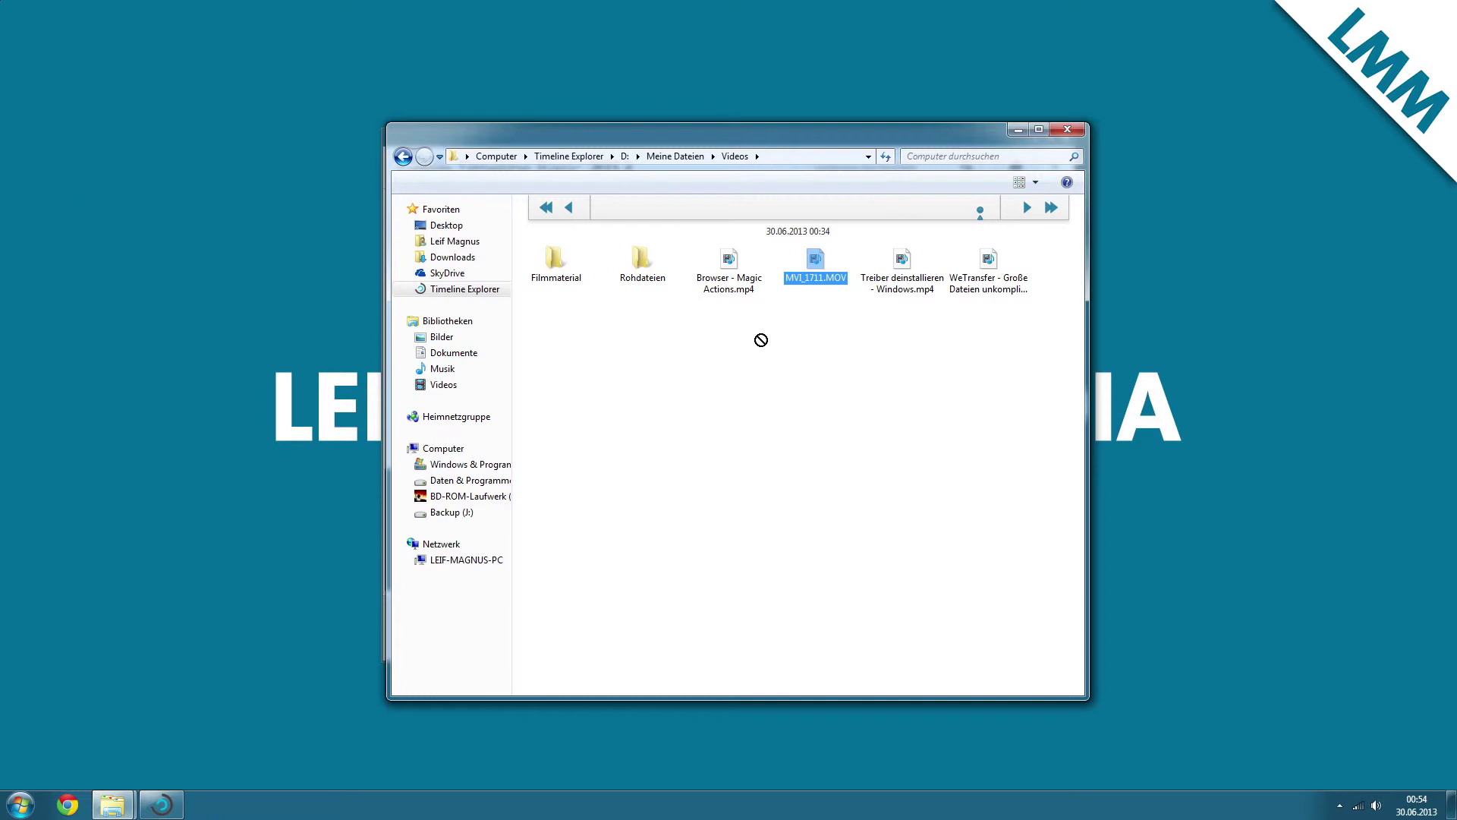
{"action": "left_click", "coordinate": [805, 338]}
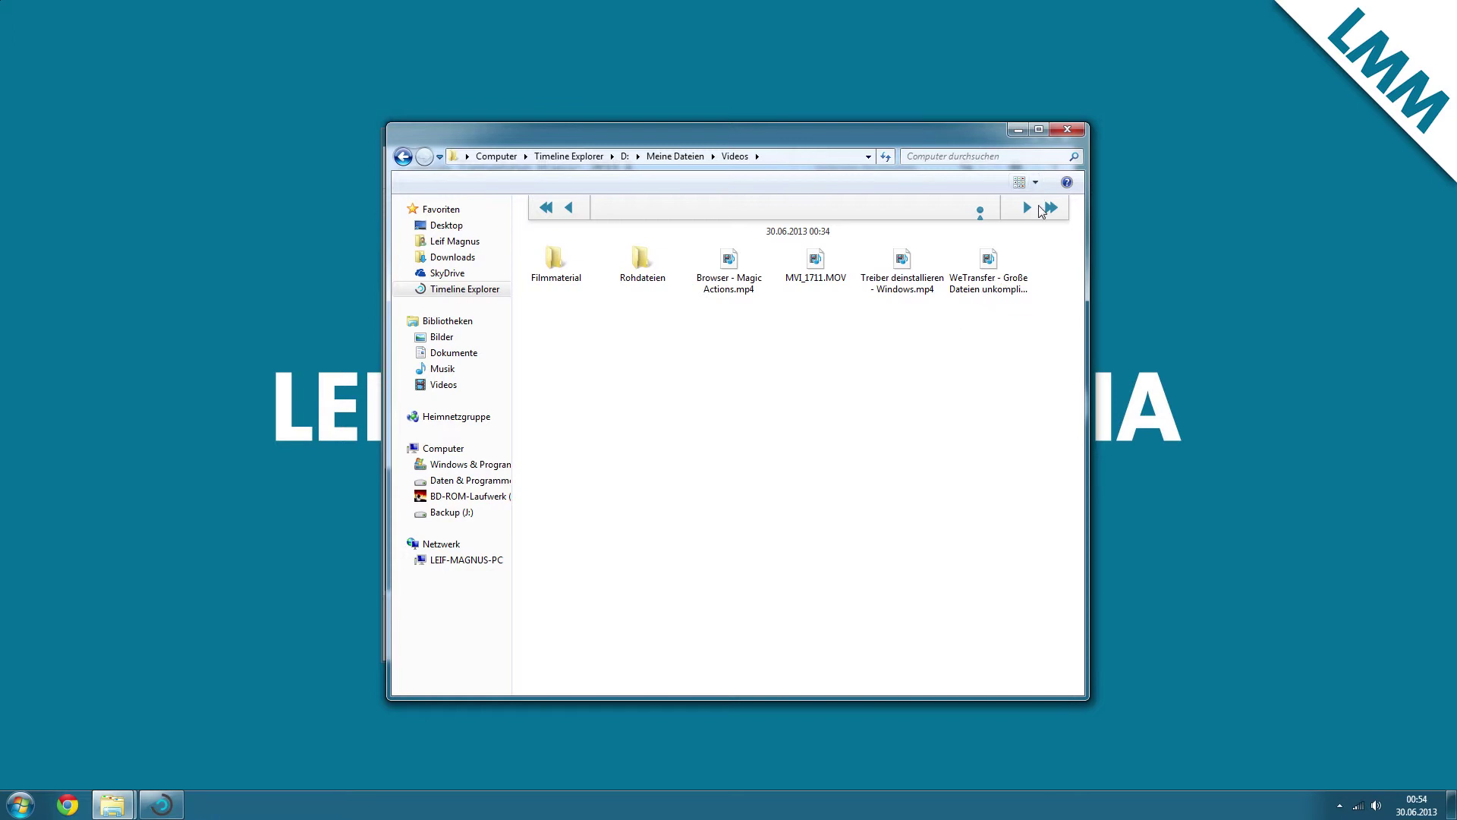
Switch to Genie Timeline and mark Browser - Magic Actions.mp4 in D: > Meine Dateien > Videos for advanced restore.
{"action": "mouse_move", "coordinate": [161, 805]}
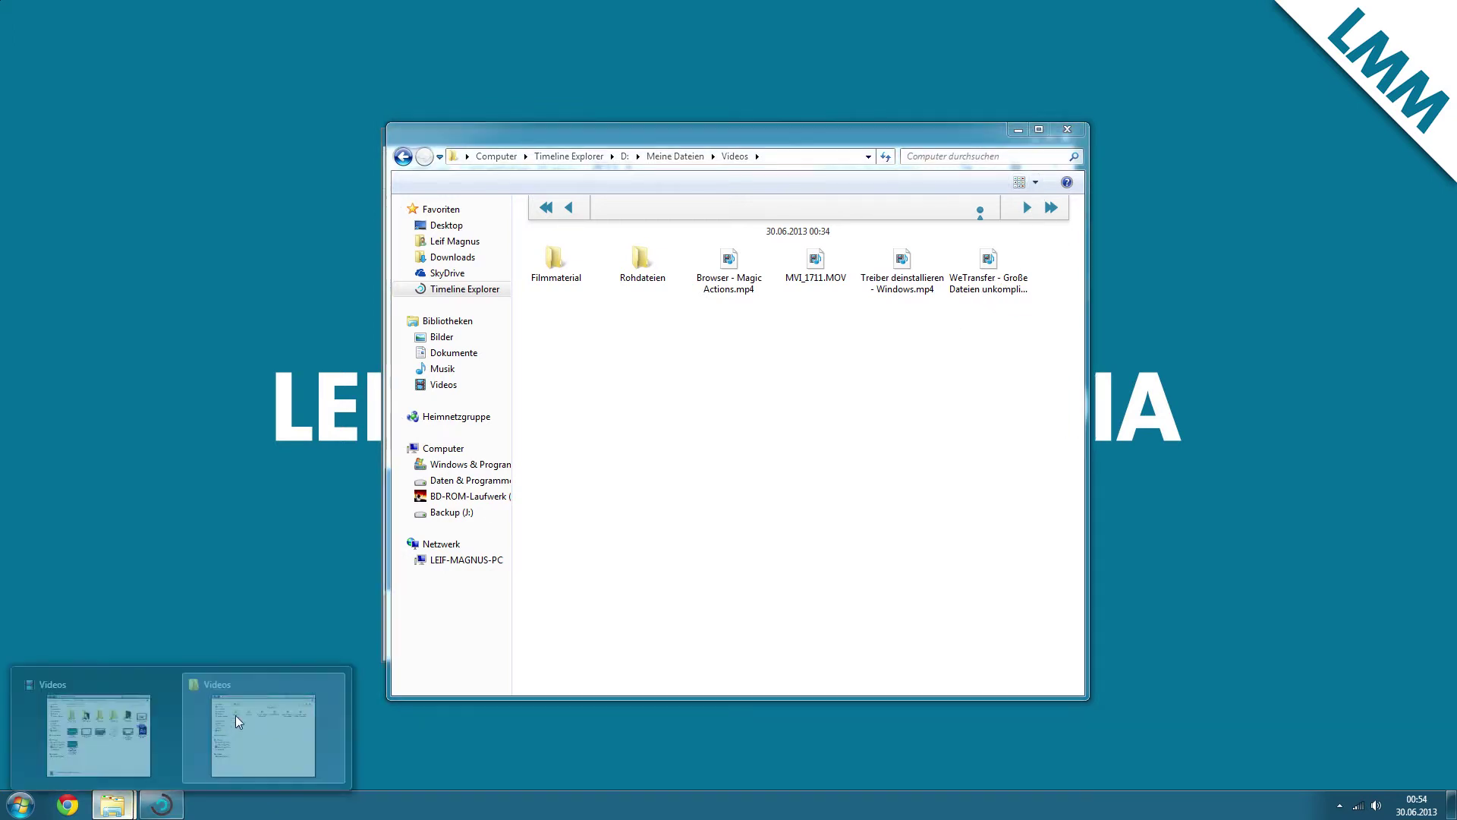
{"action": "left_click", "coordinate": [262, 721]}
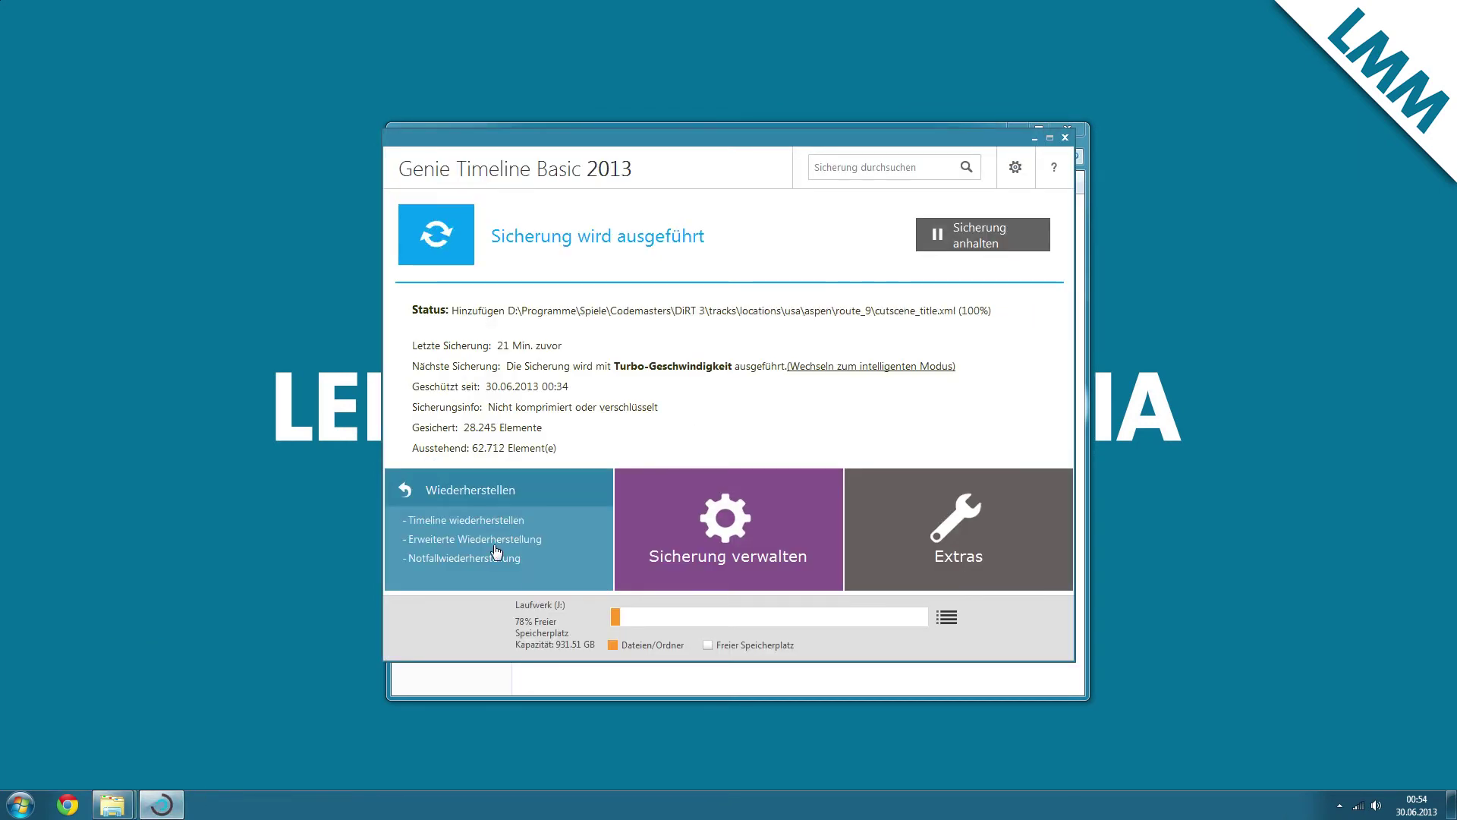
{"action": "left_click", "coordinate": [496, 549]}
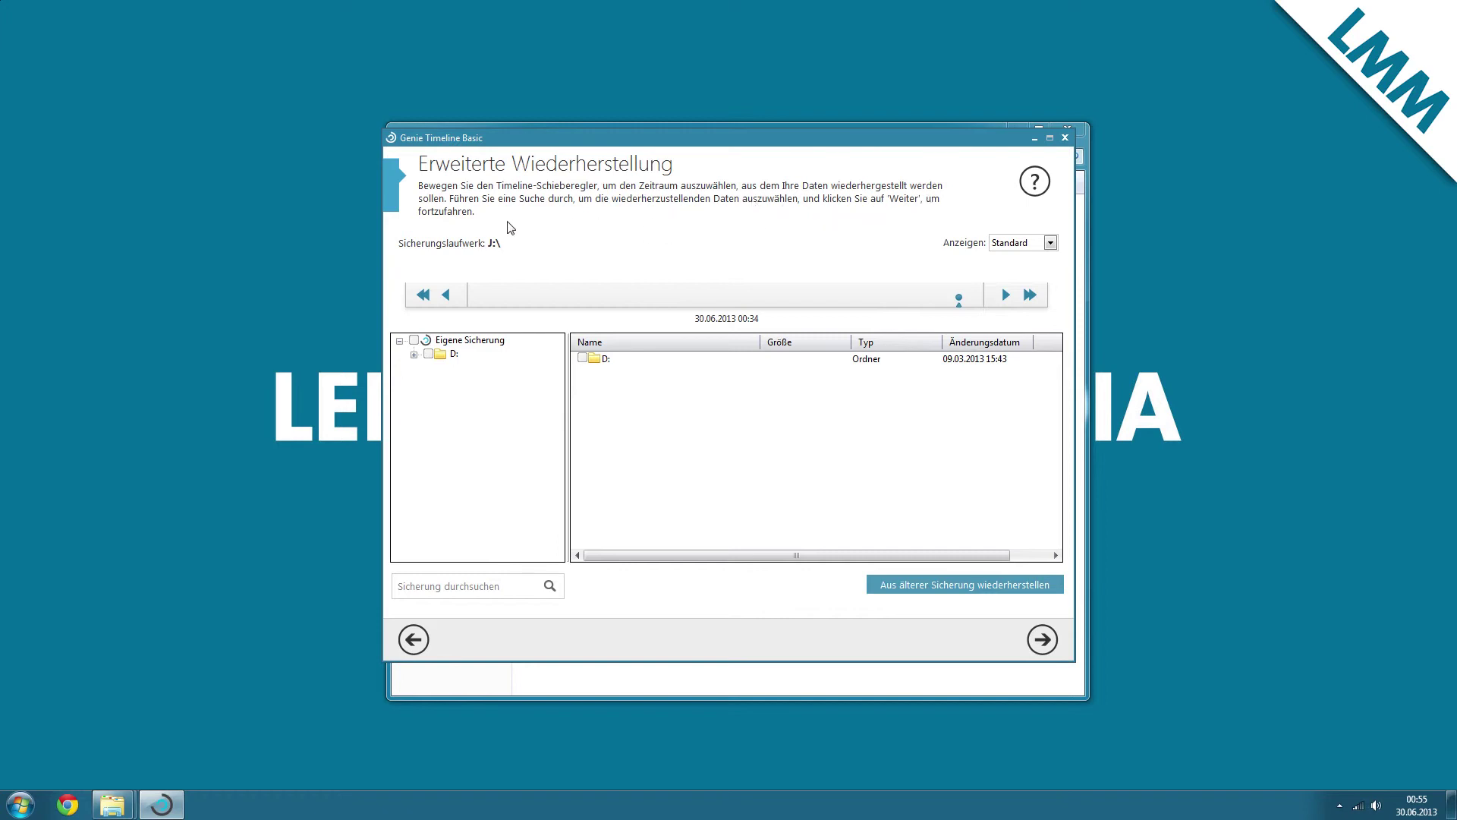
{"action": "left_click", "coordinate": [609, 360]}
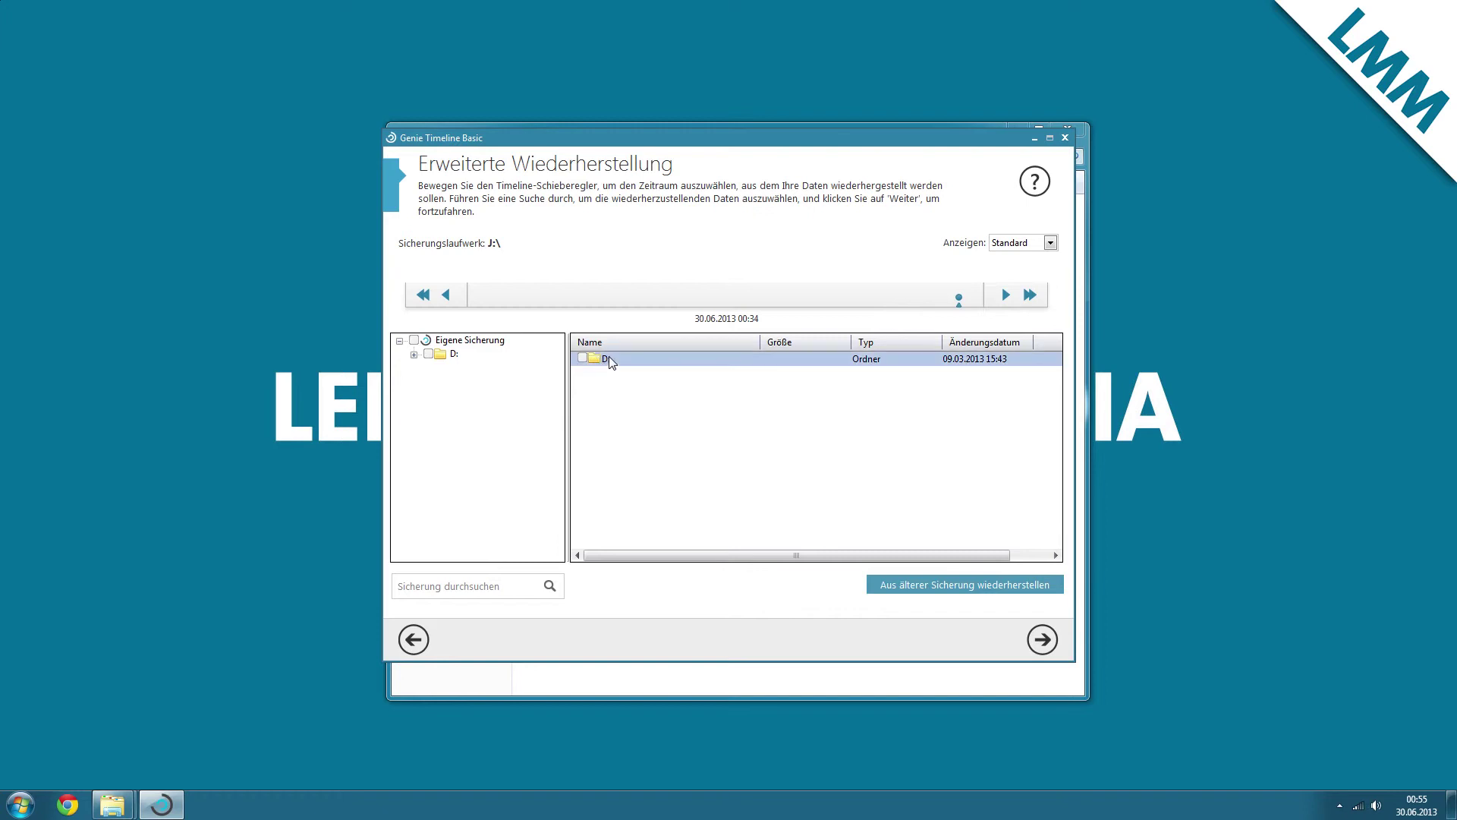
{"action": "double_click", "coordinate": [613, 361]}
{"action": "double_click", "coordinate": [651, 360]}
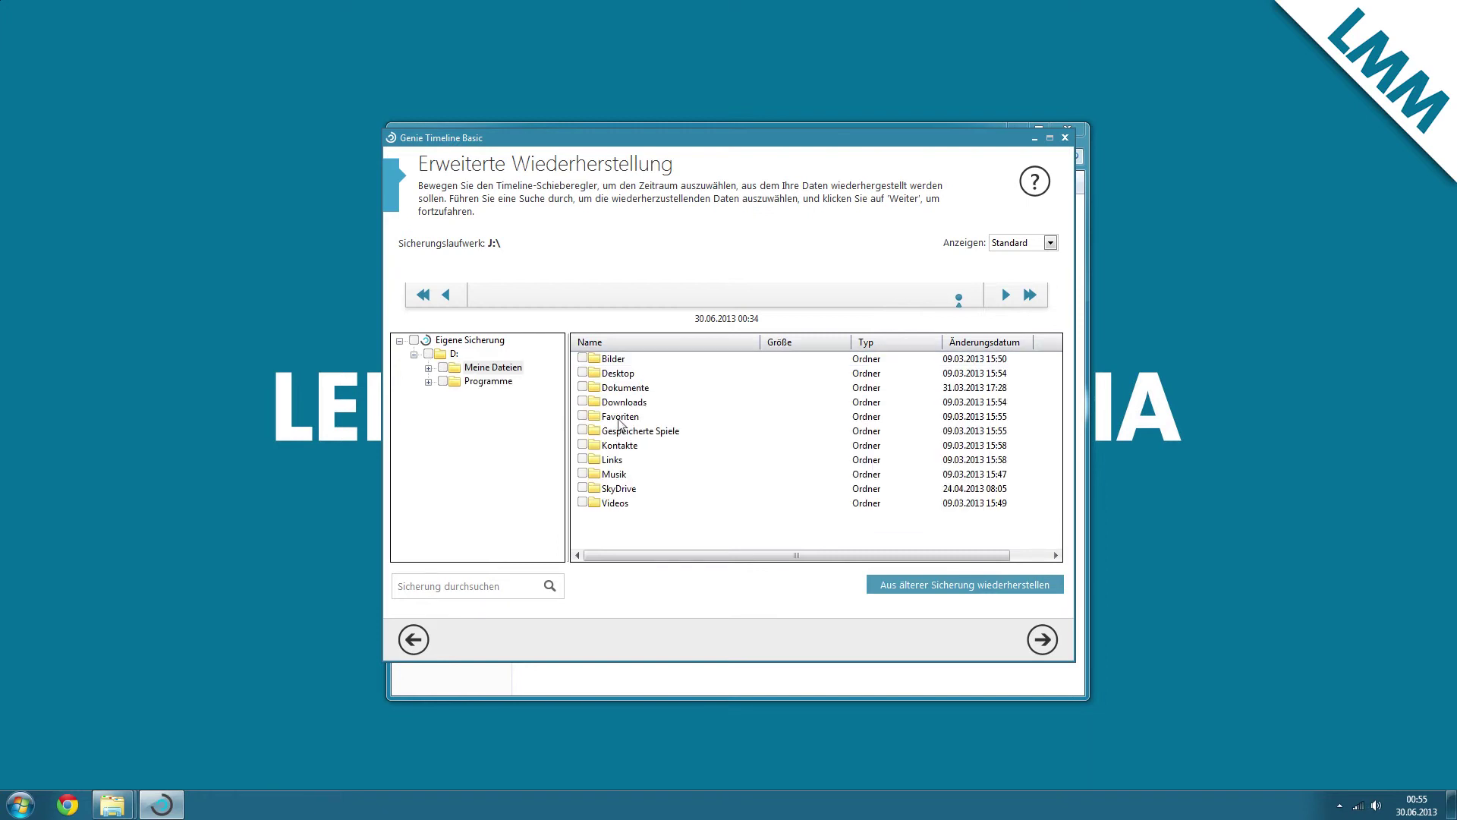
{"action": "double_click", "coordinate": [622, 504]}
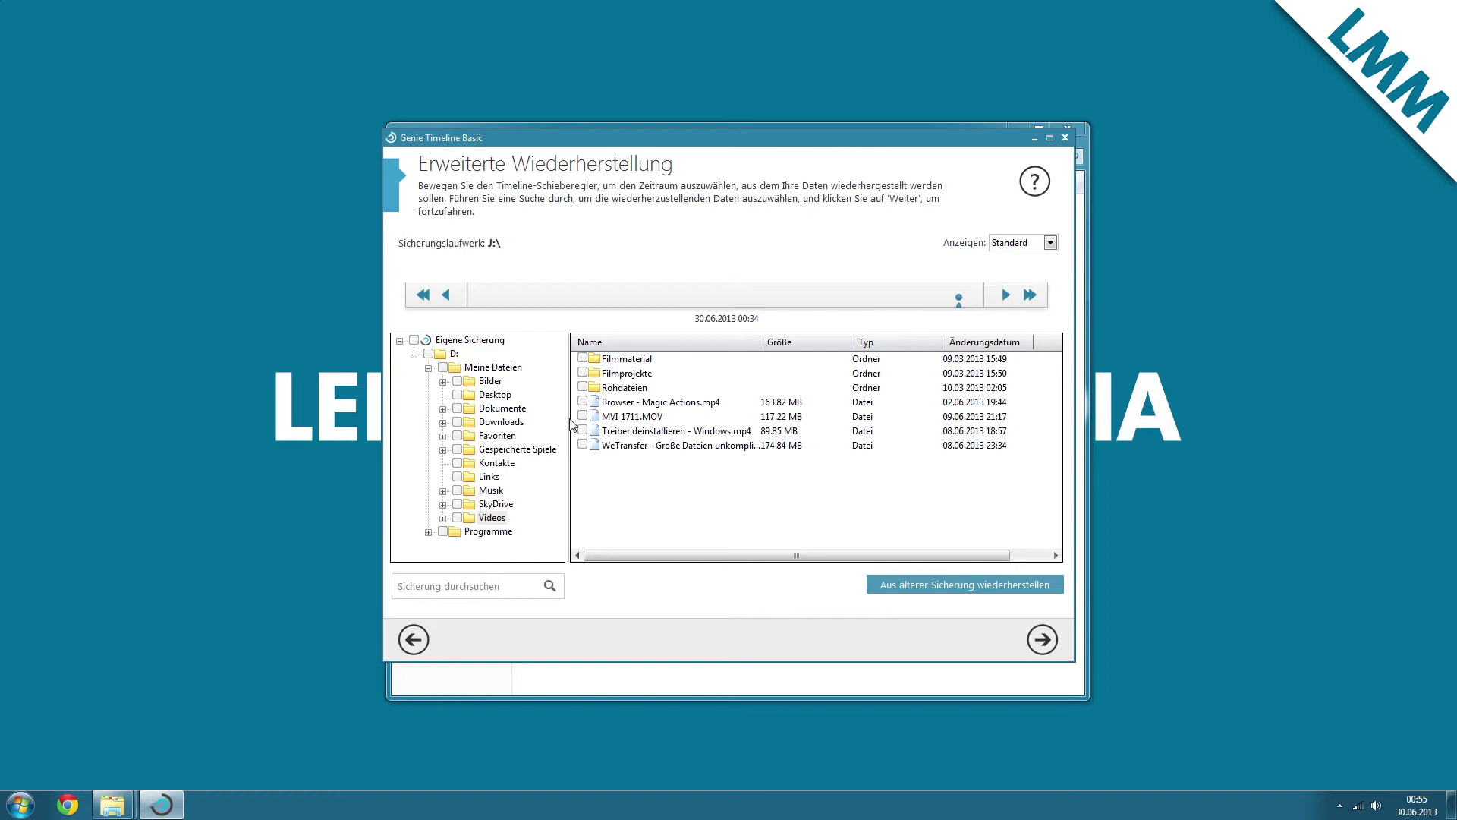
{"action": "left_click", "coordinate": [583, 402]}
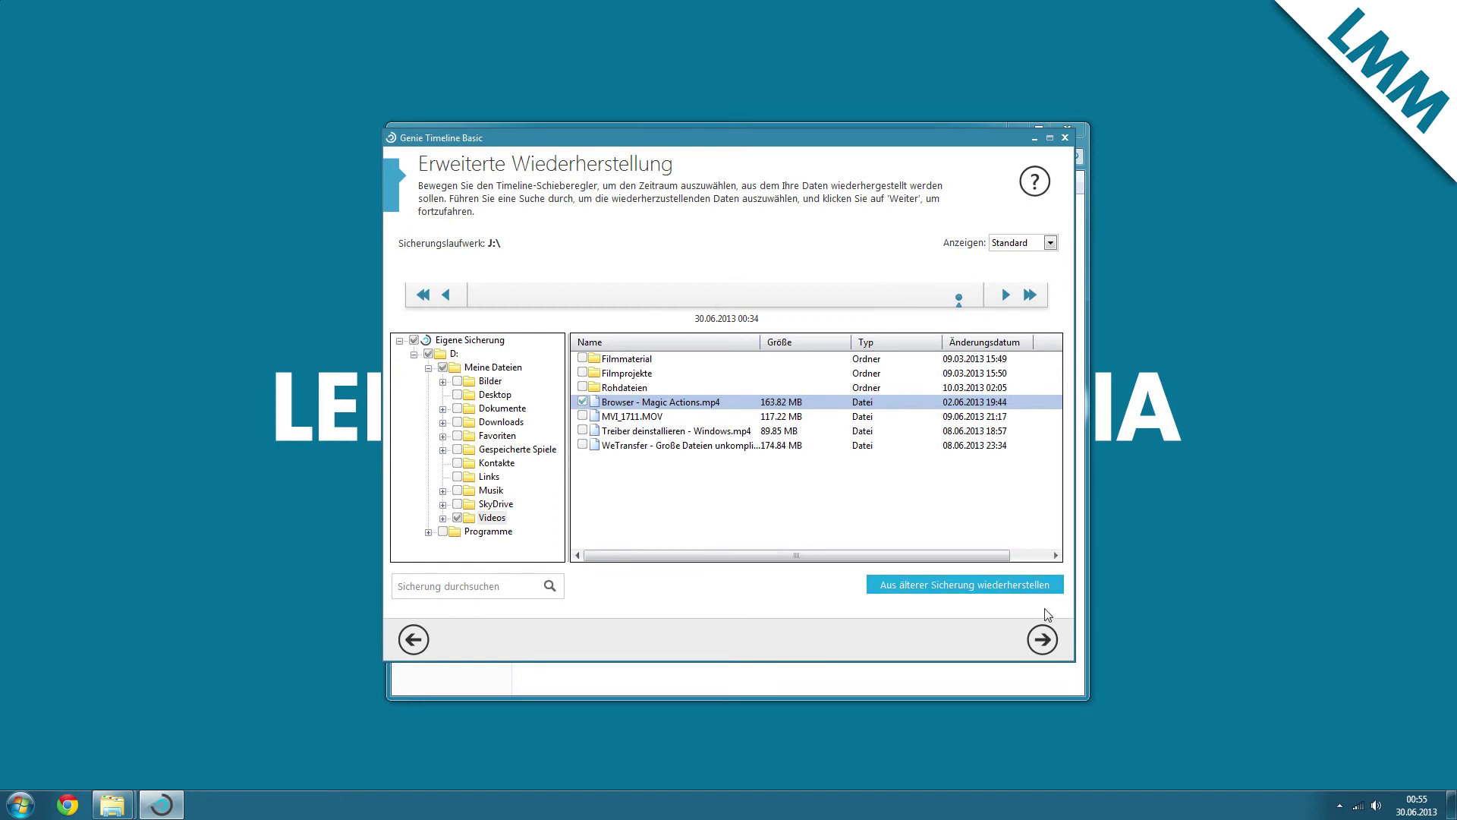
Set the alternative restore location to D:\Meine Dateien\Desktop and start the restore.
{"action": "left_click", "coordinate": [1041, 640]}
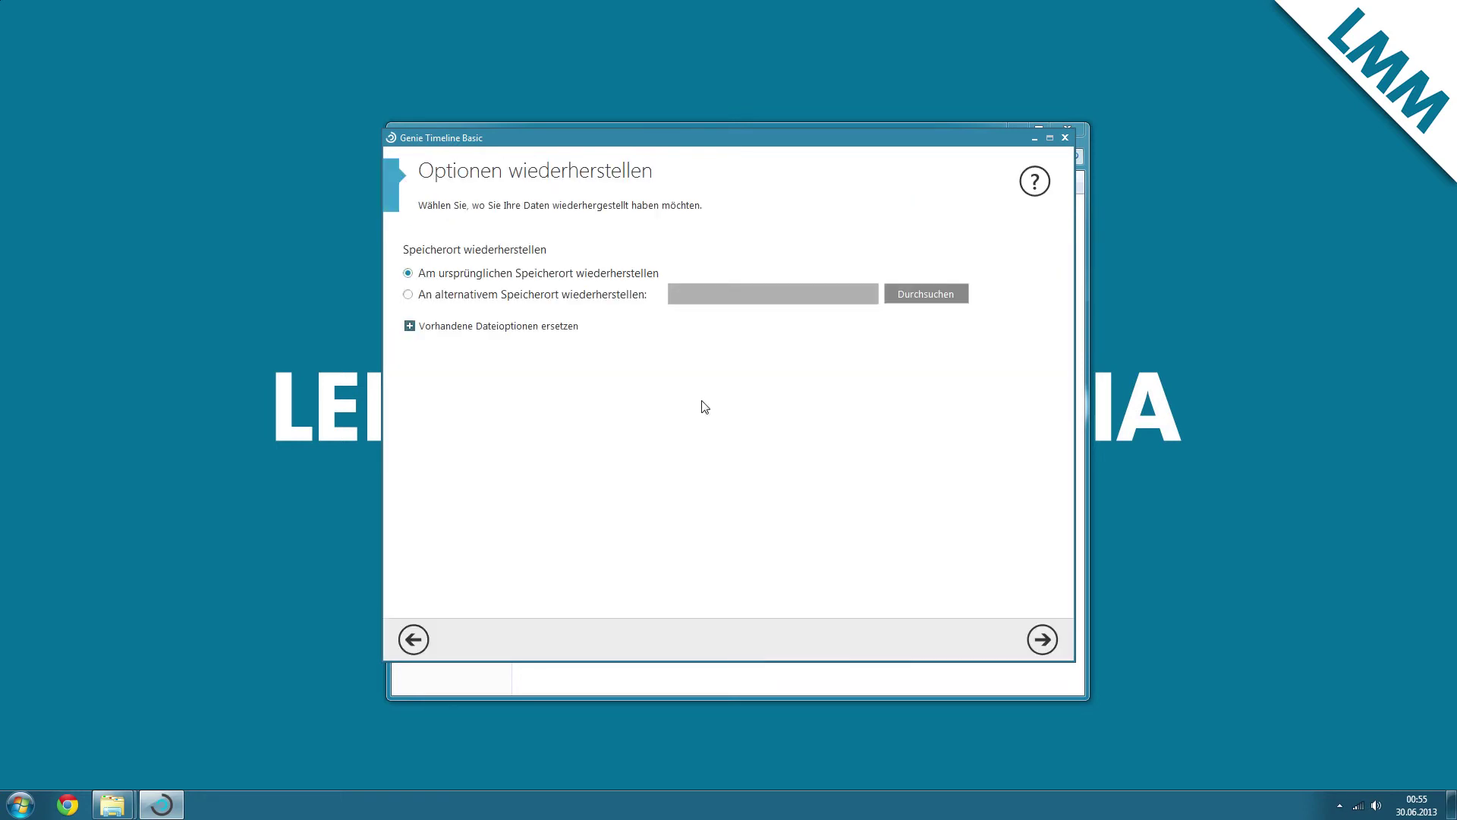
{"action": "left_click", "coordinate": [408, 272]}
{"action": "left_click", "coordinate": [428, 295]}
{"action": "left_click", "coordinate": [923, 302]}
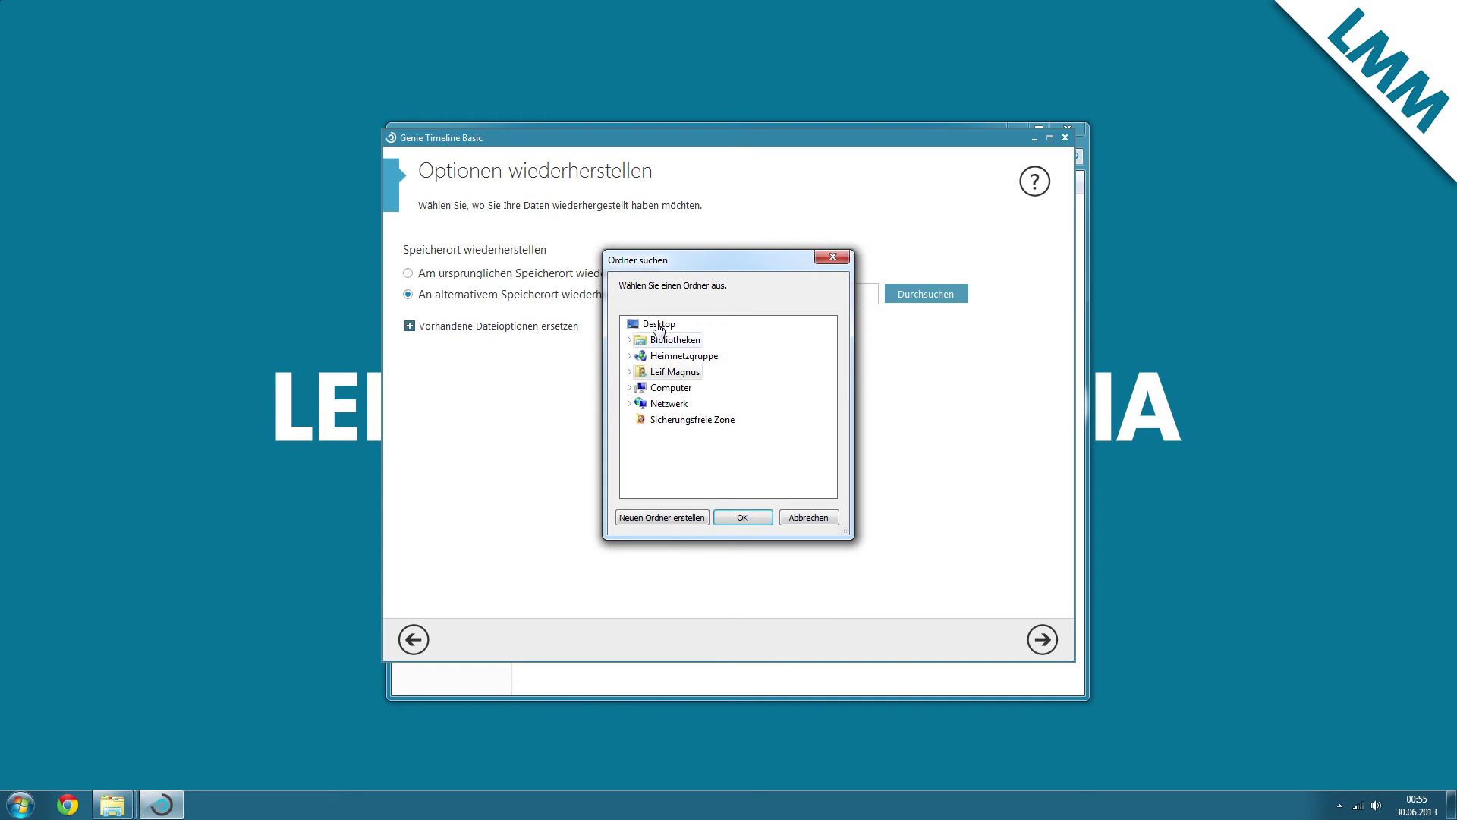
{"action": "left_click", "coordinate": [763, 526]}
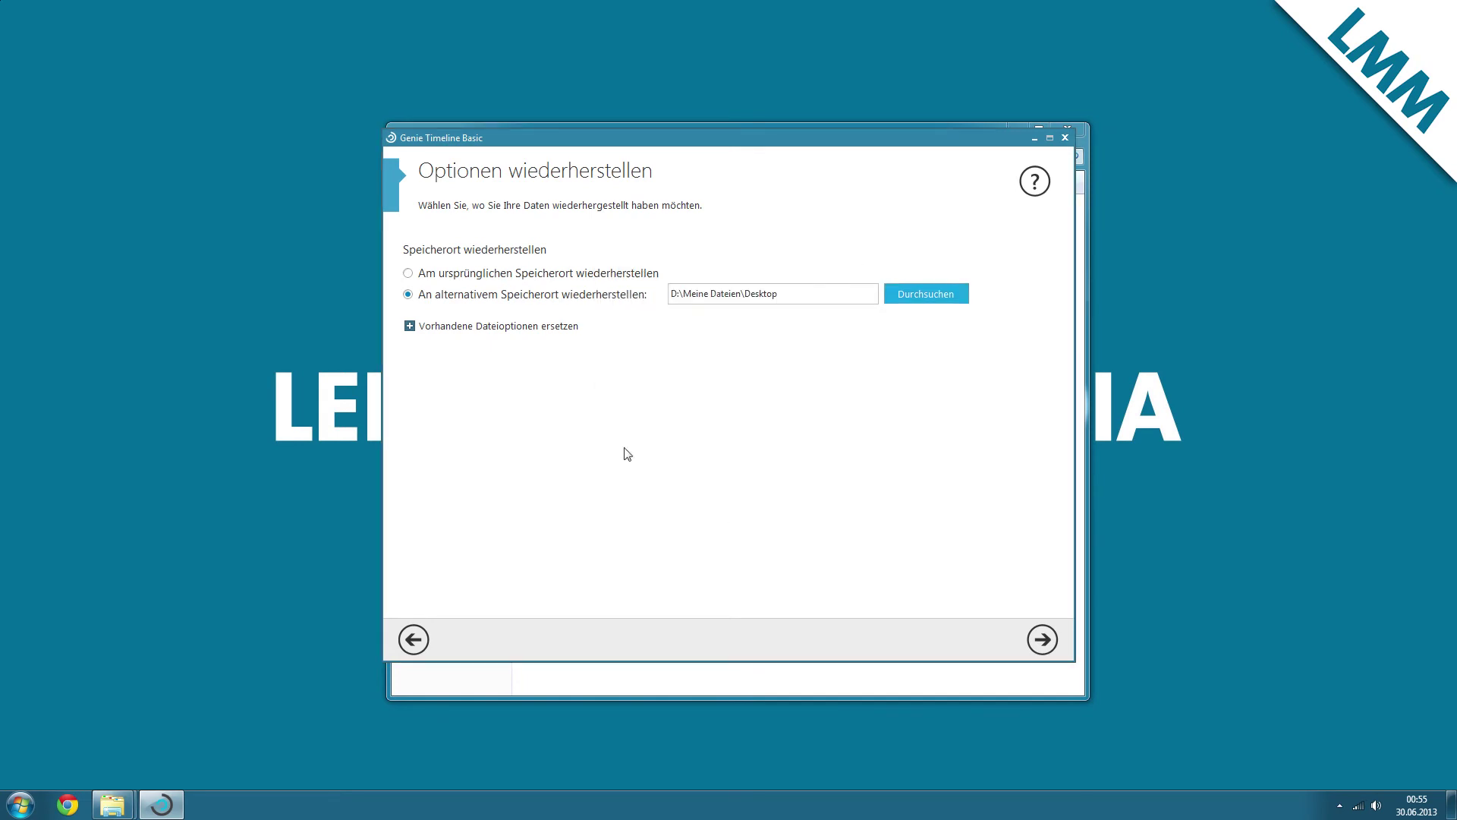
{"action": "left_click", "coordinate": [1042, 642]}
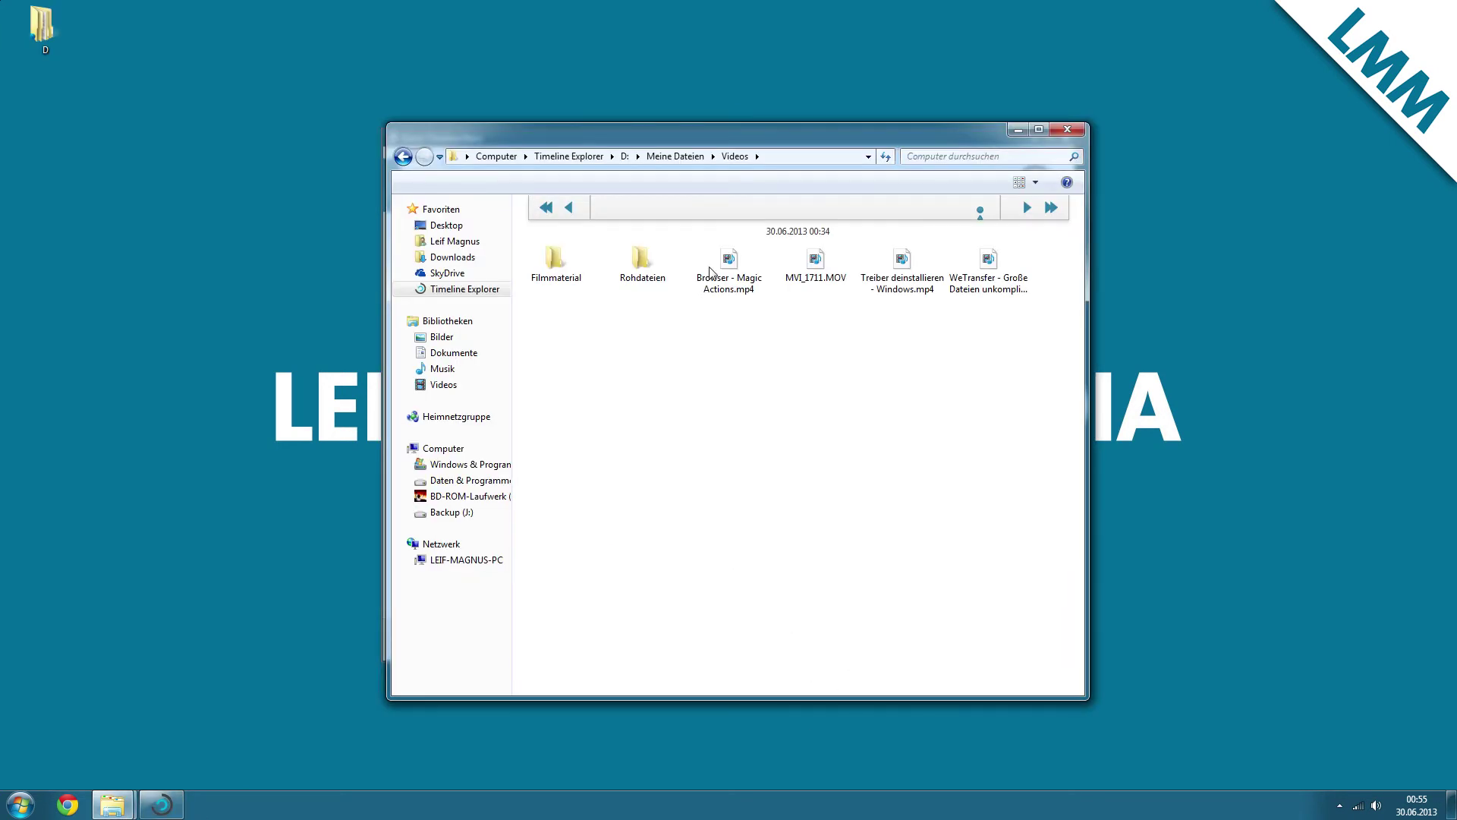
Arrange the Timeline Explorer and restore progress windows side by side so both can be seen.
{"action": "left_click", "coordinate": [1358, 805]}
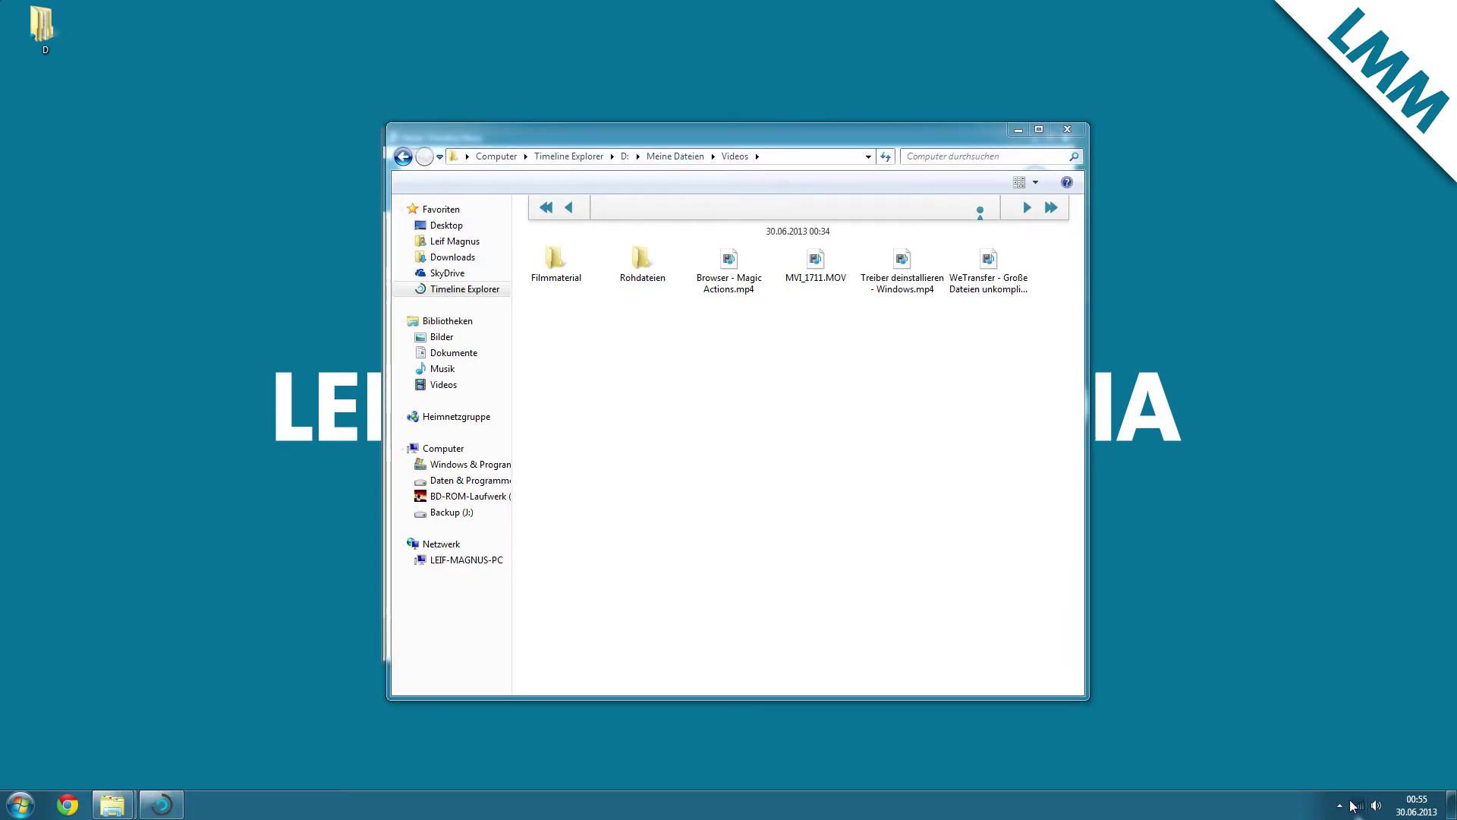
{"action": "left_click", "coordinate": [627, 550]}
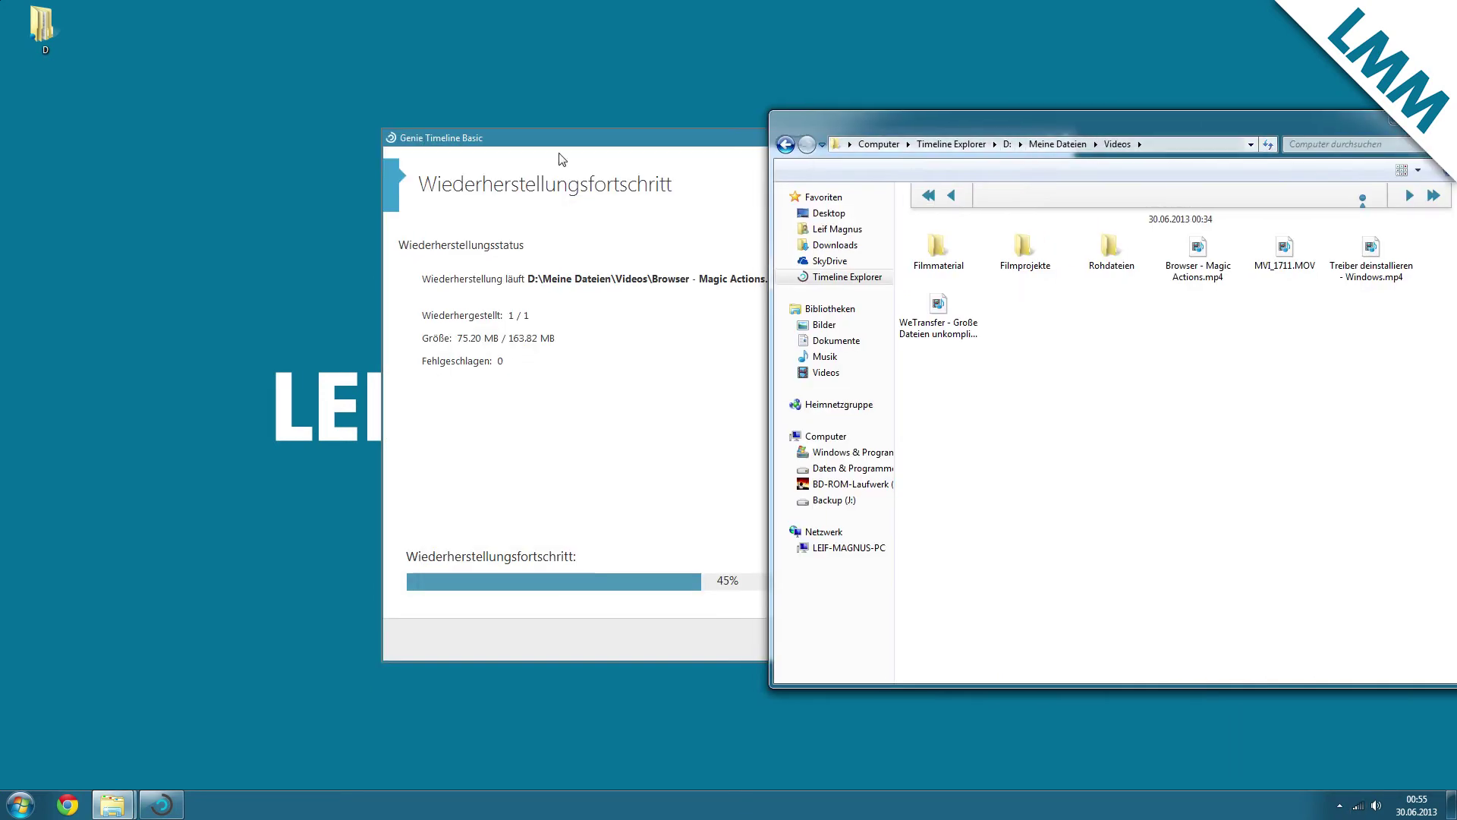
{"action": "left_click_drag", "start_coordinate": [529, 140], "coordinate": [241, 134]}
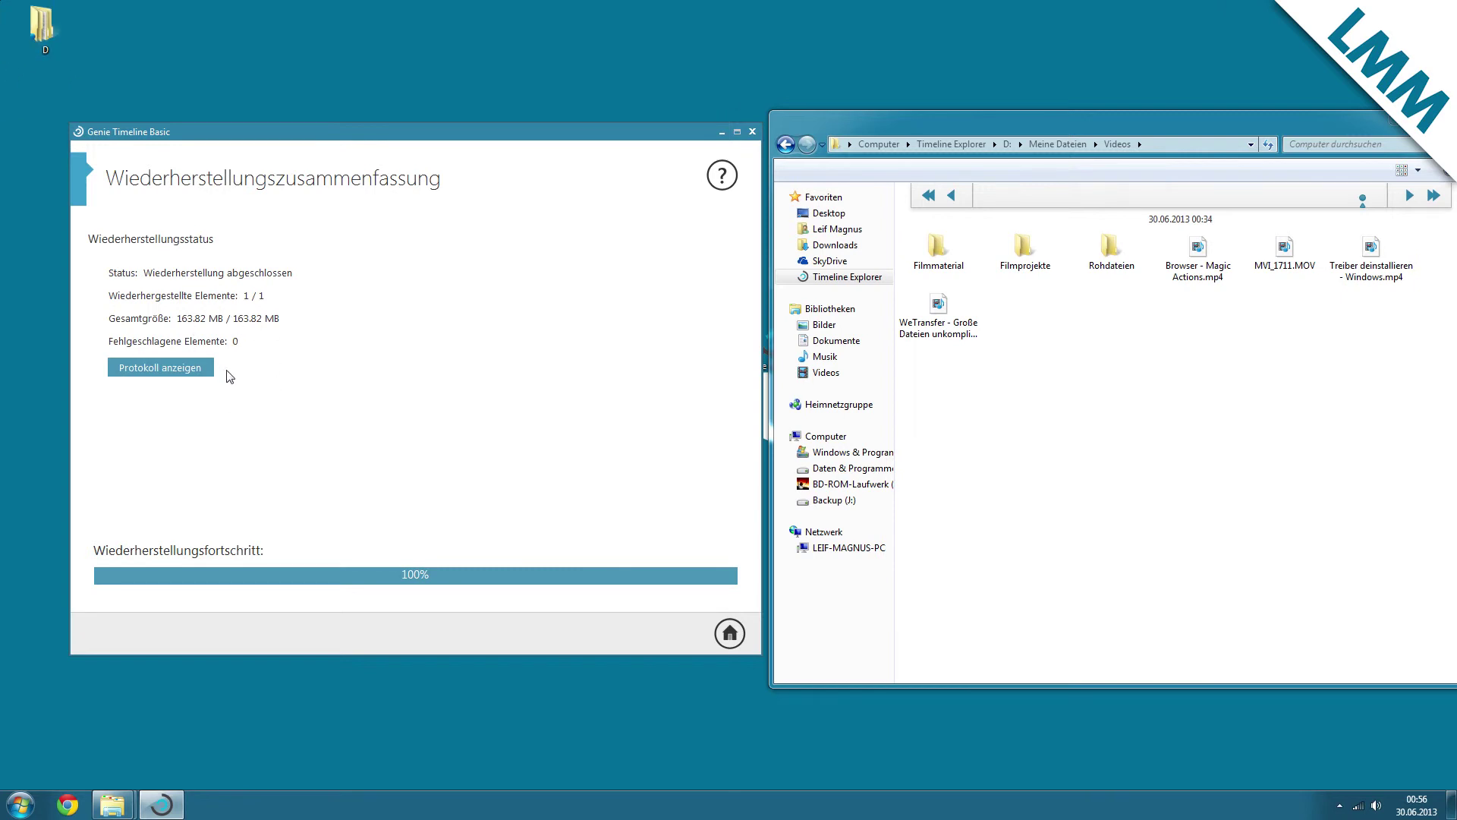
Examine the restore log in the browser and close it.
{"action": "left_click", "coordinate": [161, 370]}
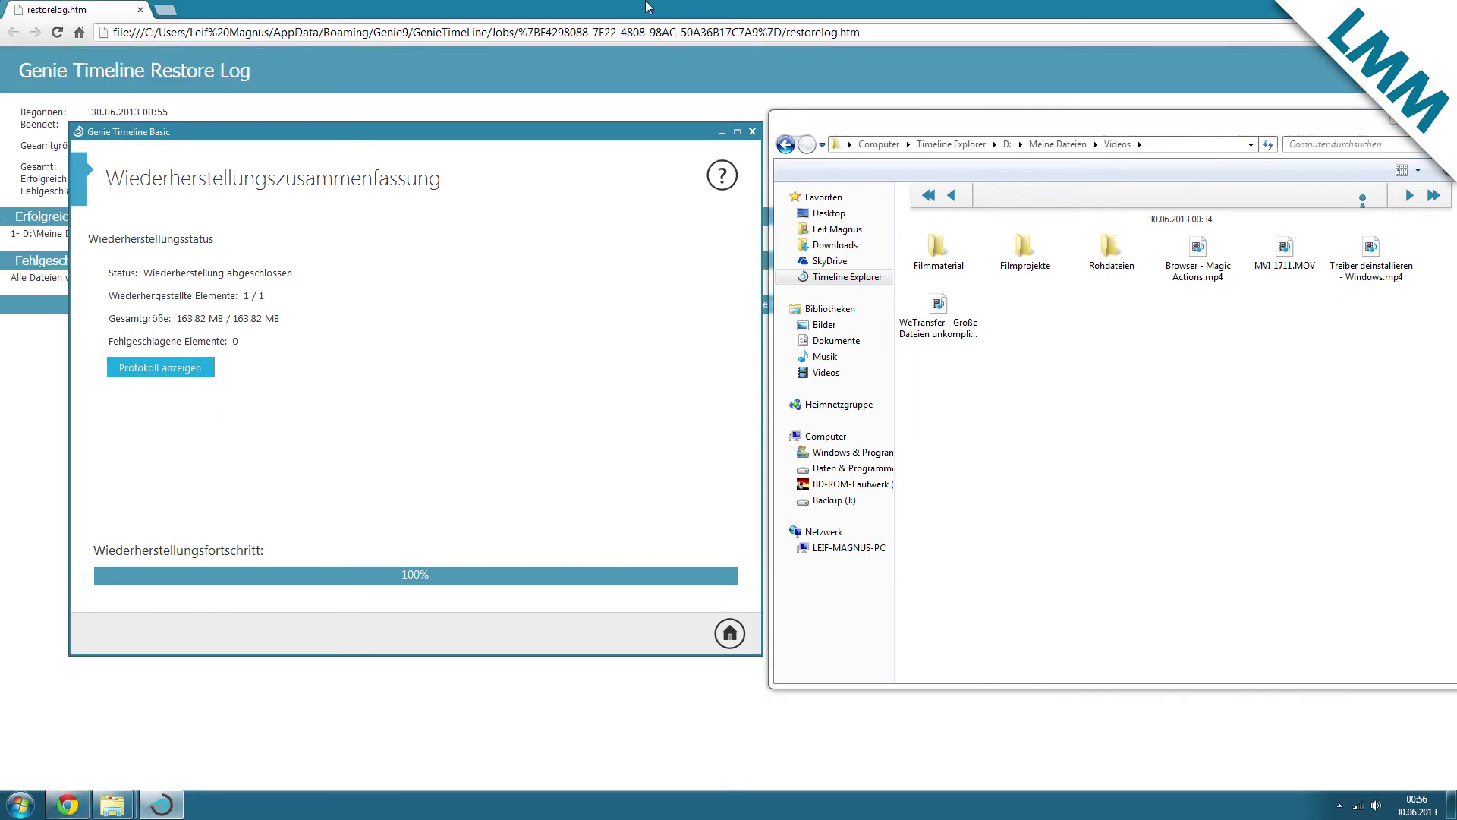
{"action": "key", "text": "alt+Tab"}
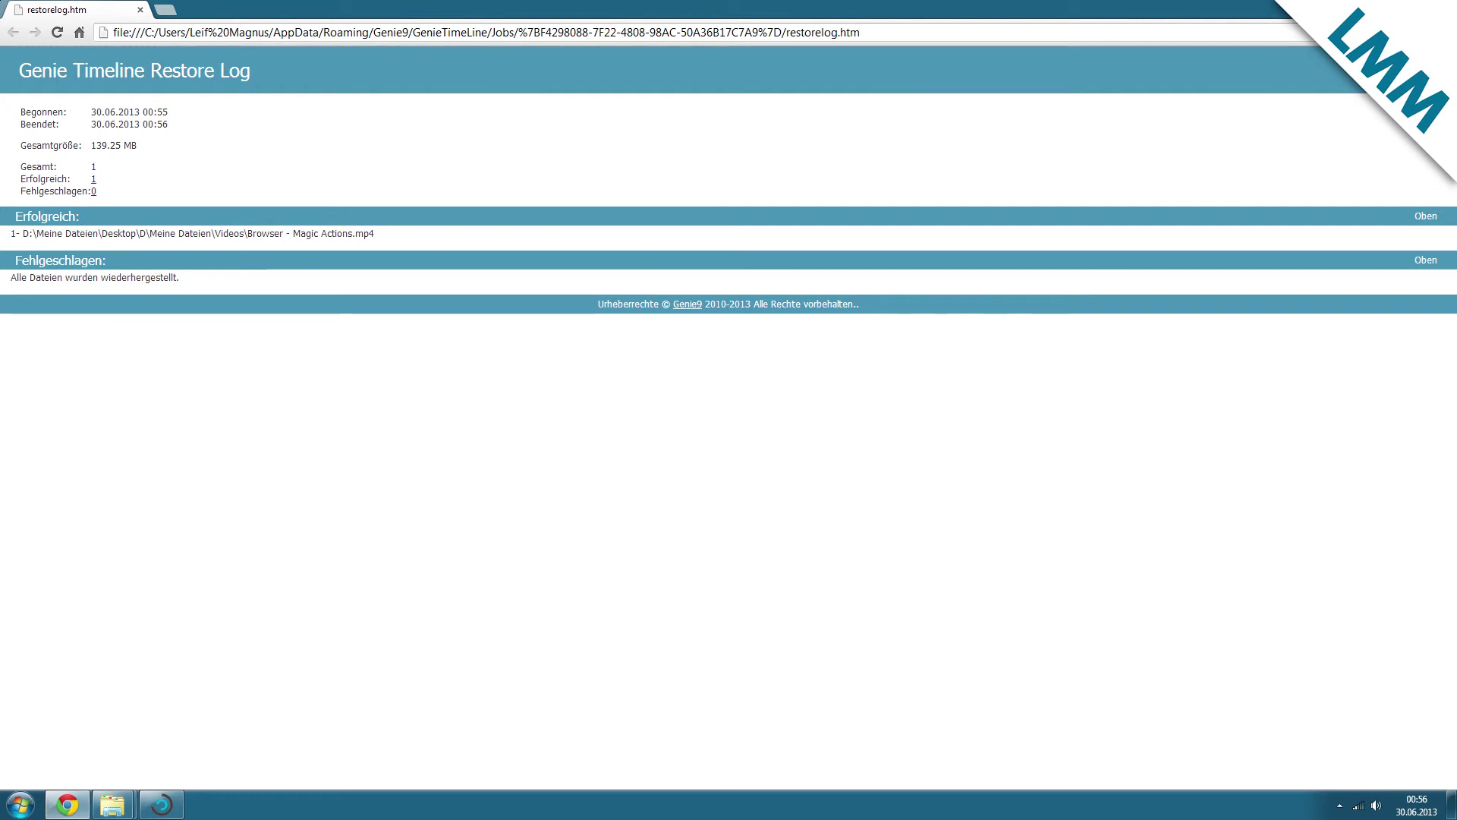
{"action": "left_click", "coordinate": [1440, 9]}
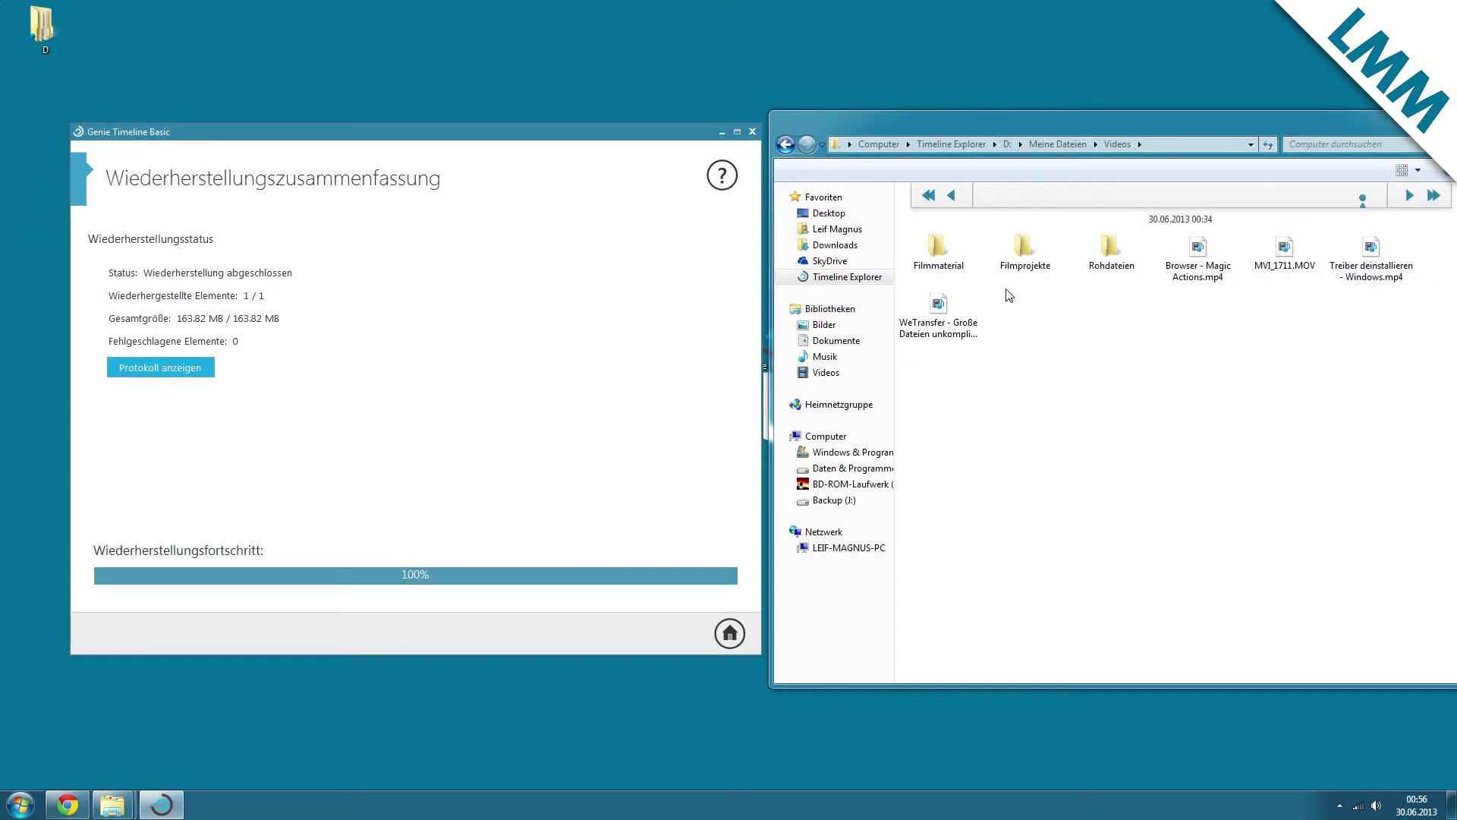
Return to the overview, minimize it, and inspect the restored video in the desktop folder D > Meine Dateien > Videos.
{"action": "left_click", "coordinate": [730, 641]}
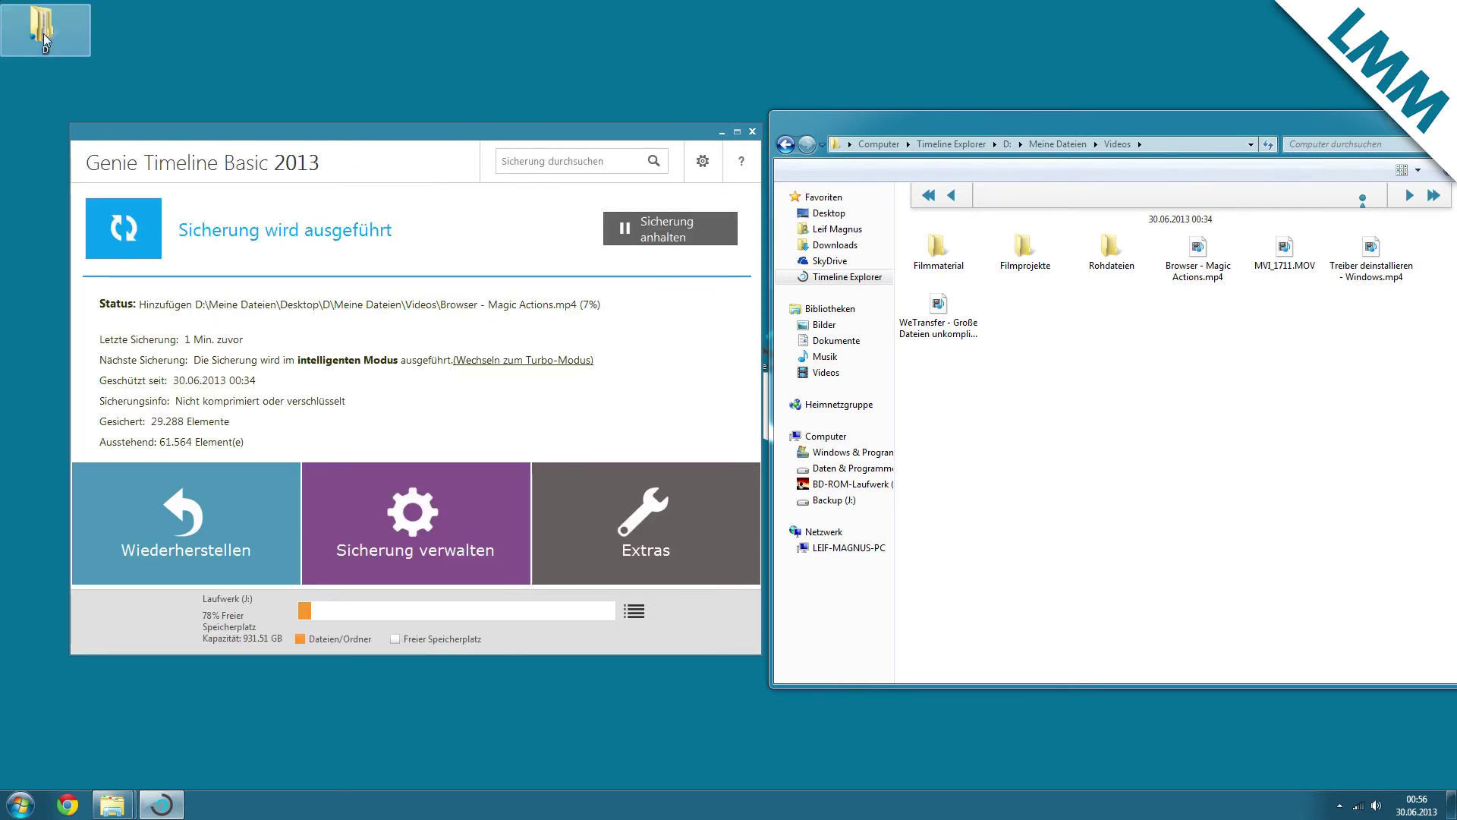
{"action": "key", "text": "super+Down"}
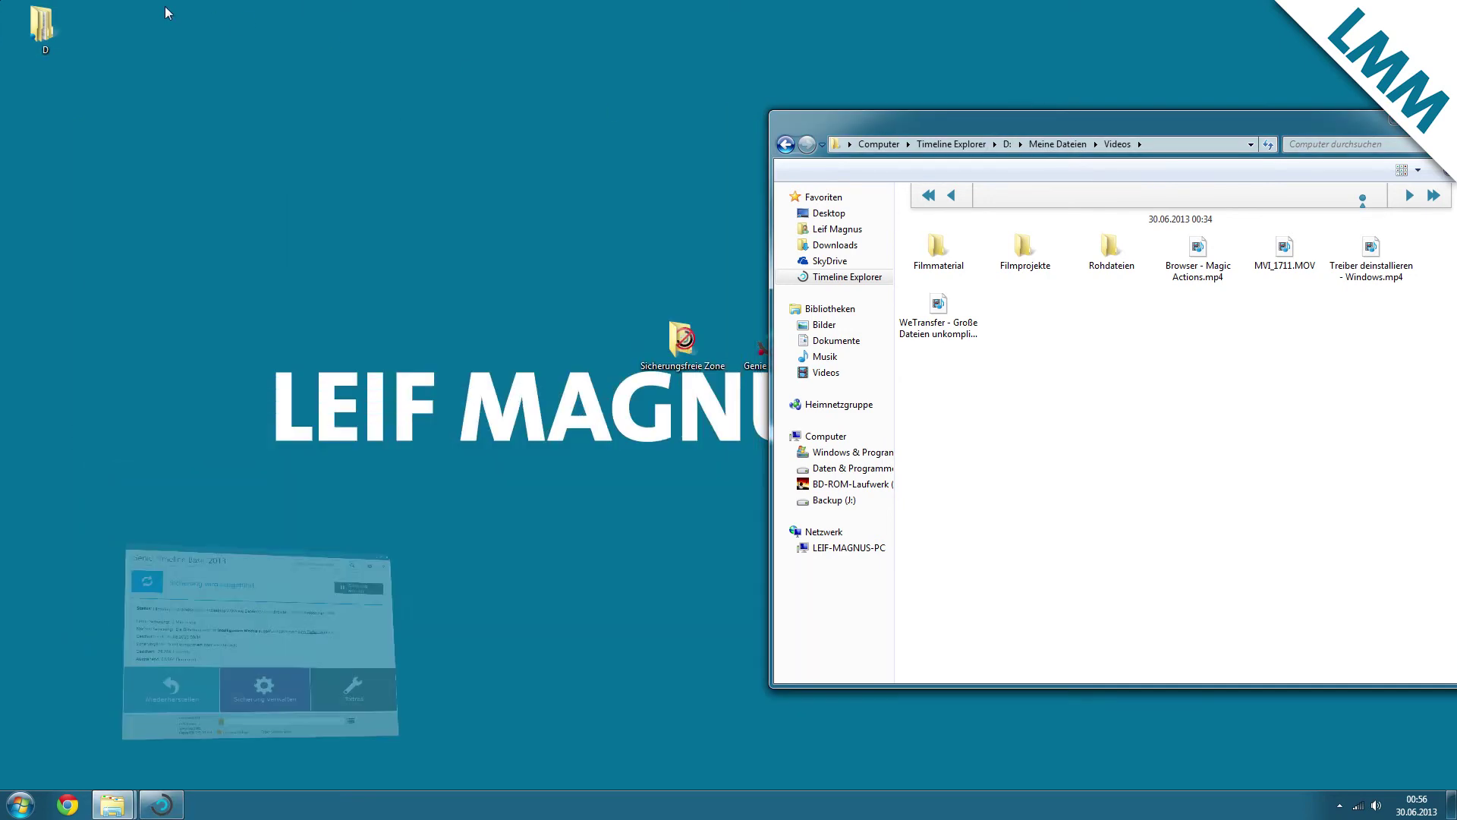
{"action": "double_click", "coordinate": [41, 35]}
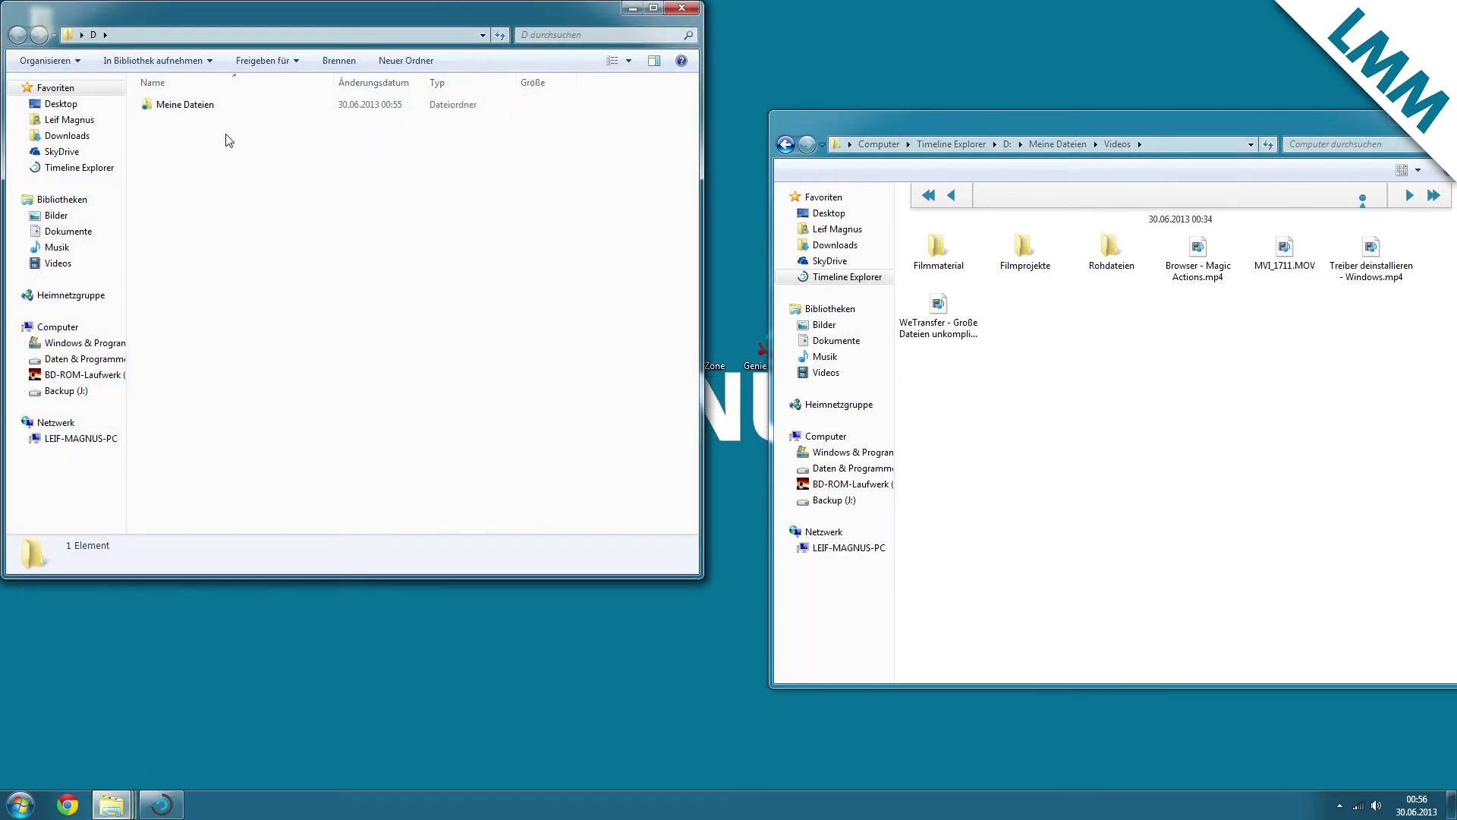
{"action": "double_click", "coordinate": [175, 114]}
{"action": "double_click", "coordinate": [171, 106]}
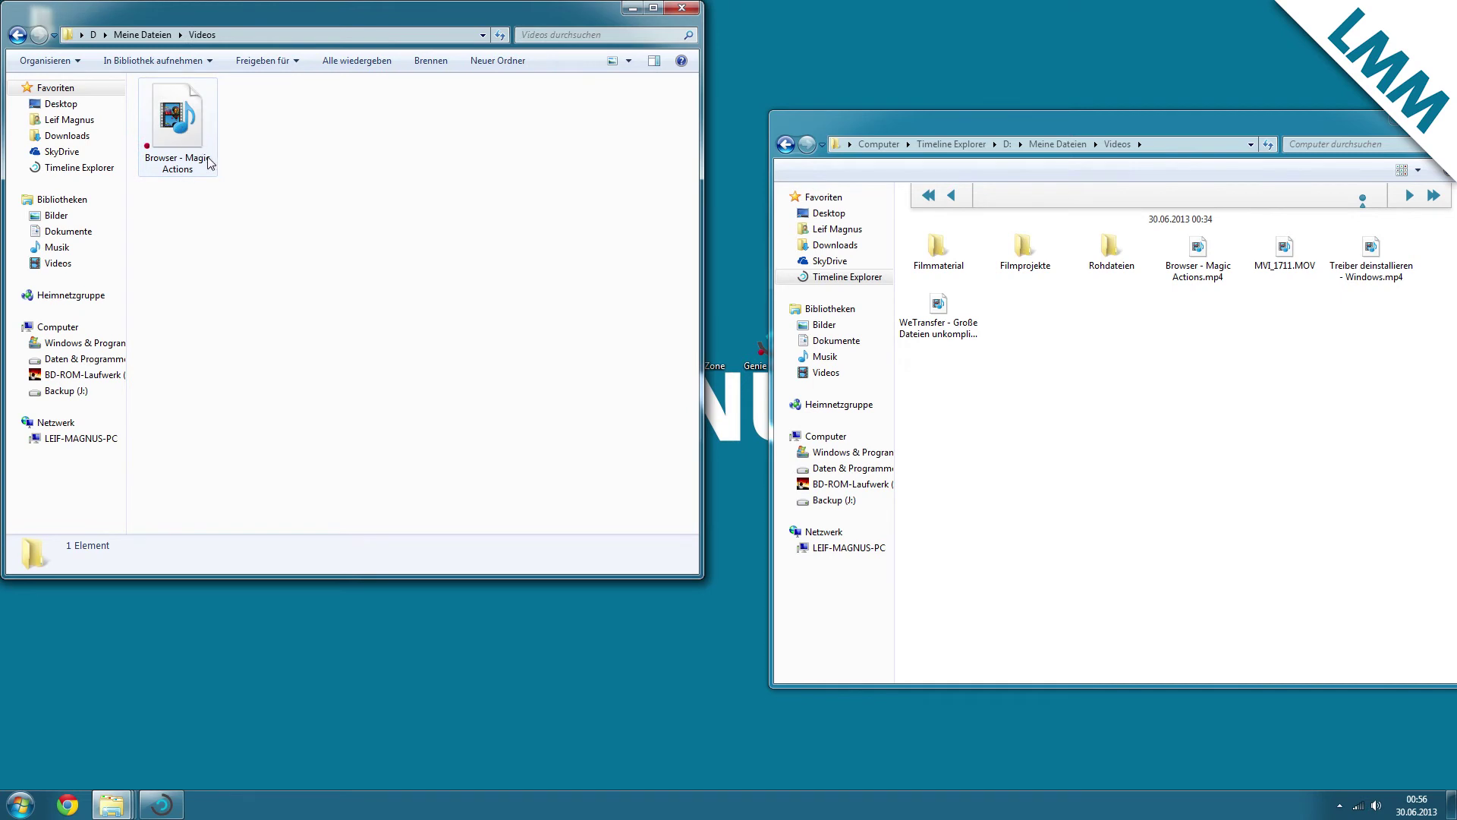
Close the restored Videos folder and Timeline Explorer windows, and check the running backup's status in the overview before minimizing it.
{"action": "key", "text": "Down"}
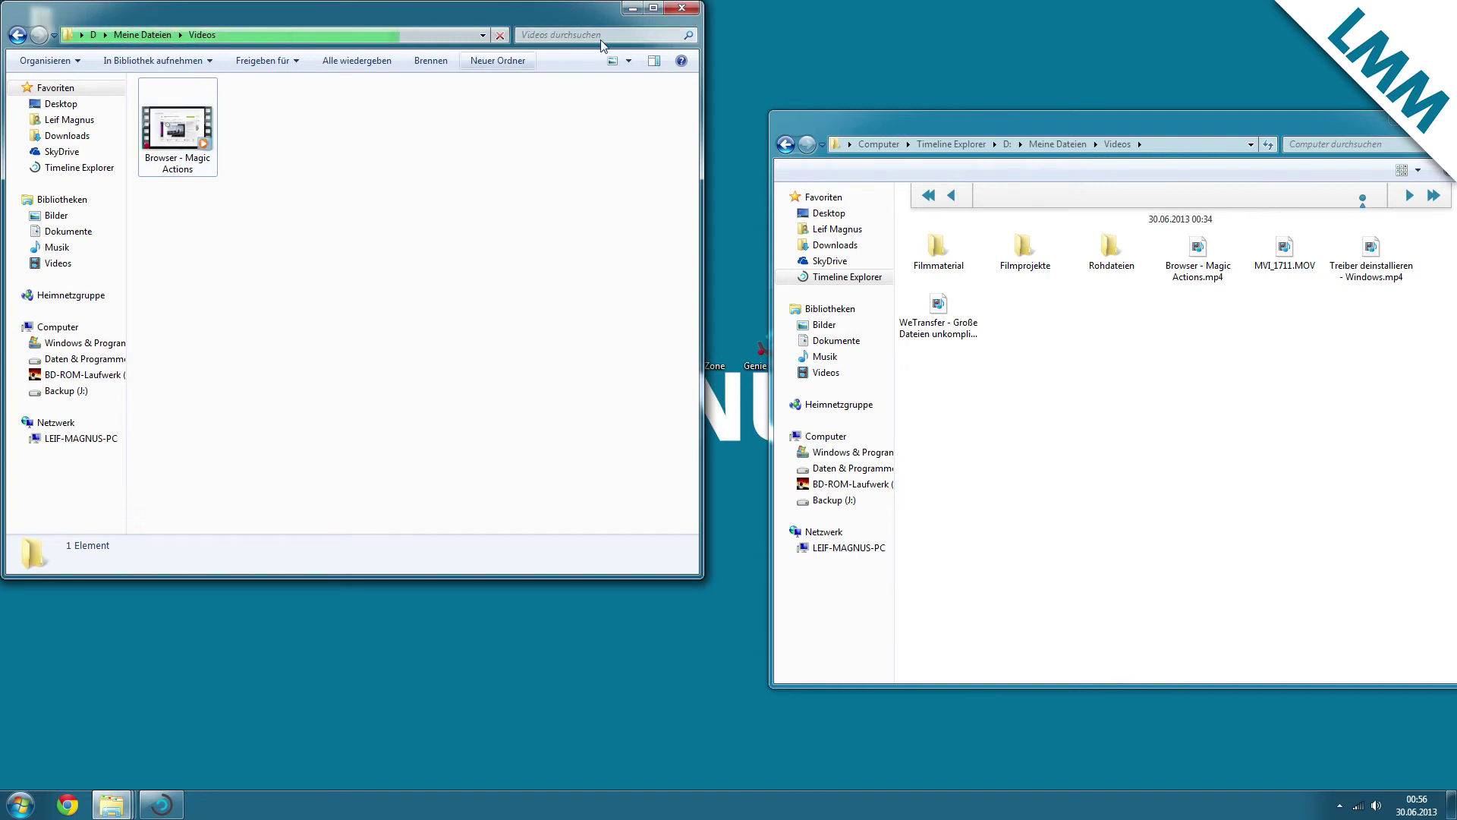
{"action": "left_click", "coordinate": [681, 9]}
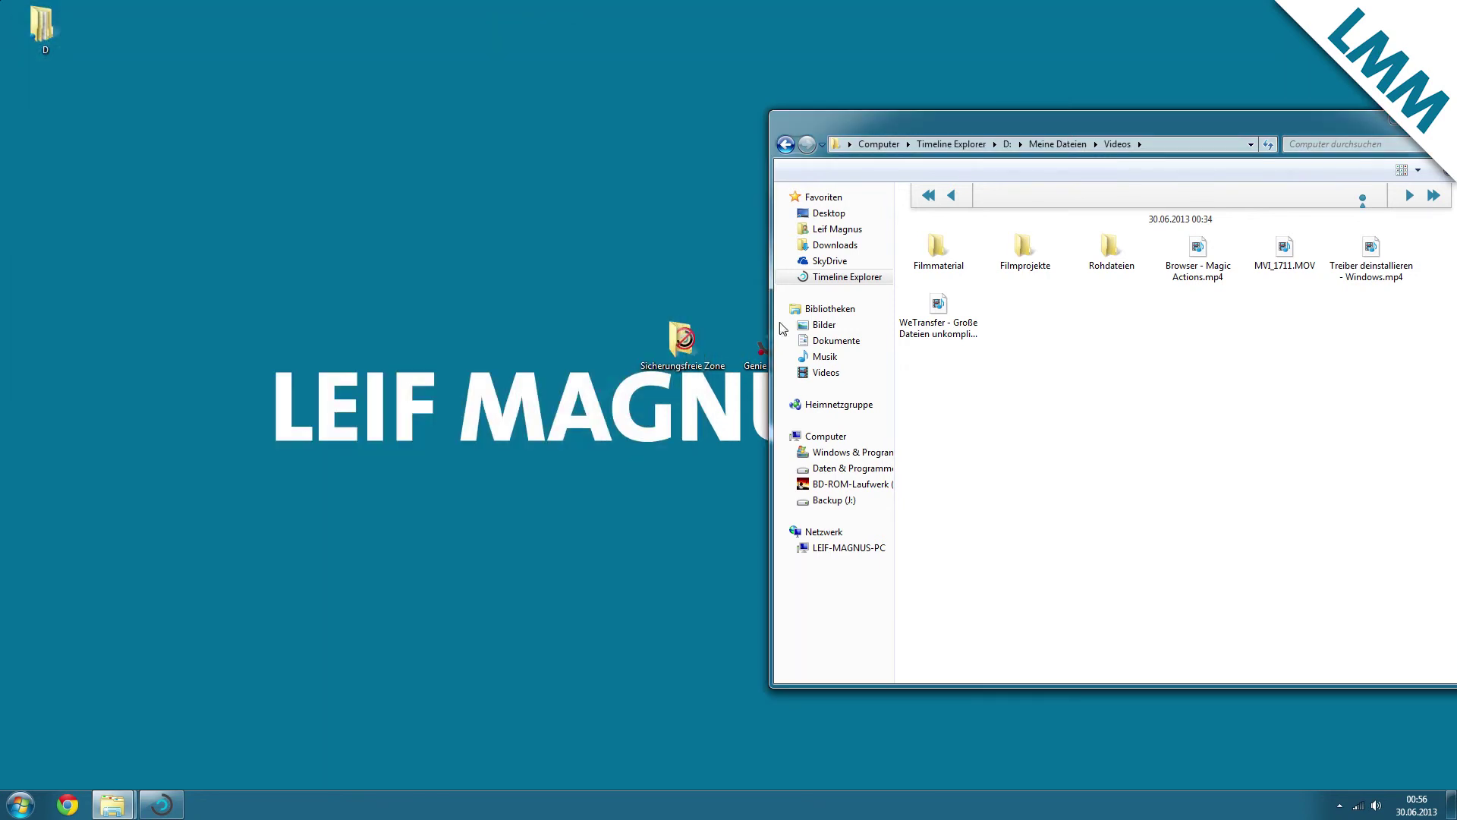
{"action": "left_click", "coordinate": [161, 804]}
{"action": "mouse_move", "coordinate": [152, 525]}
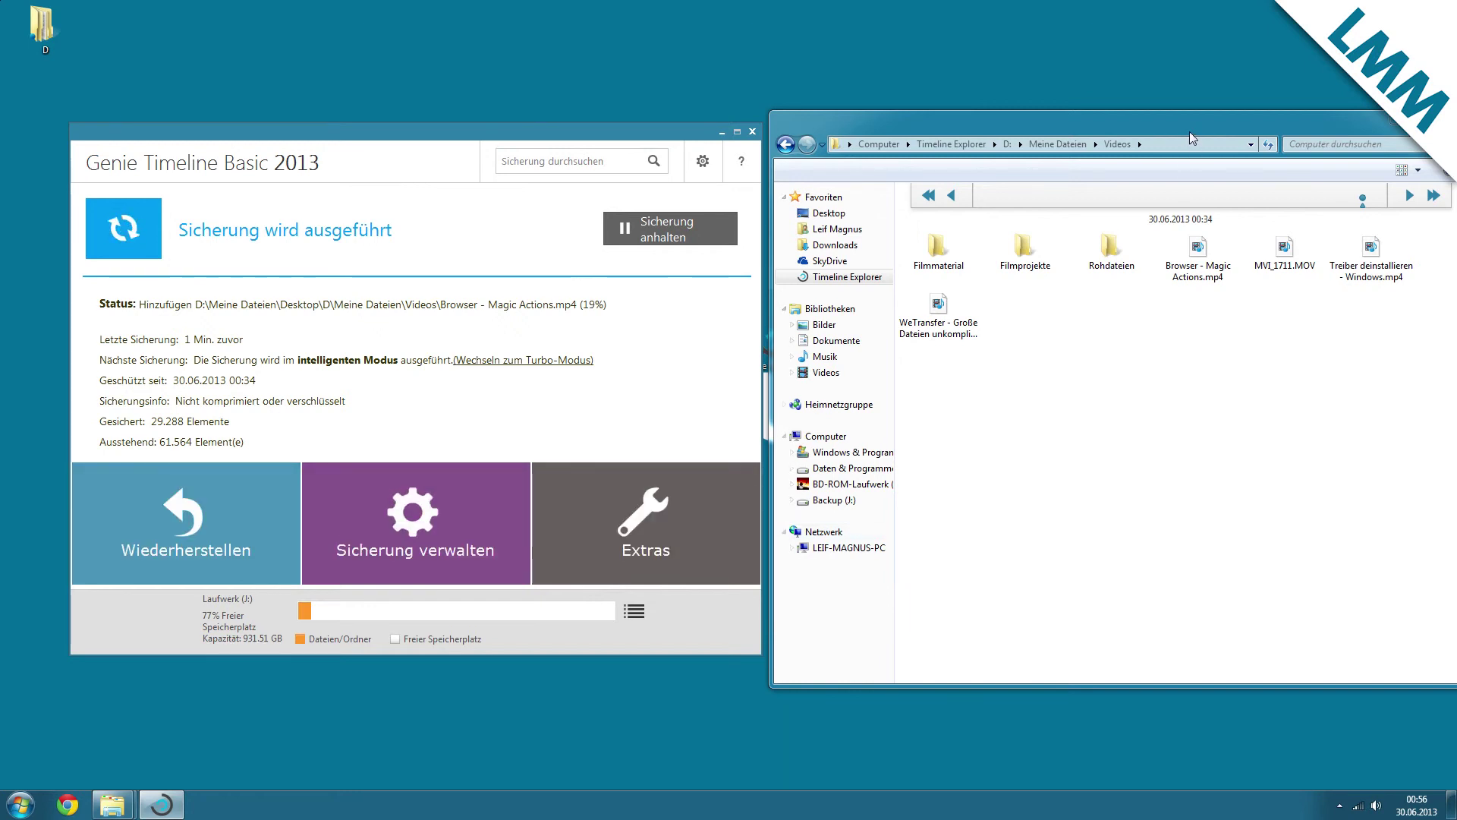
{"action": "left_click_drag", "start_coordinate": [1192, 131], "coordinate": [1150, 129]}
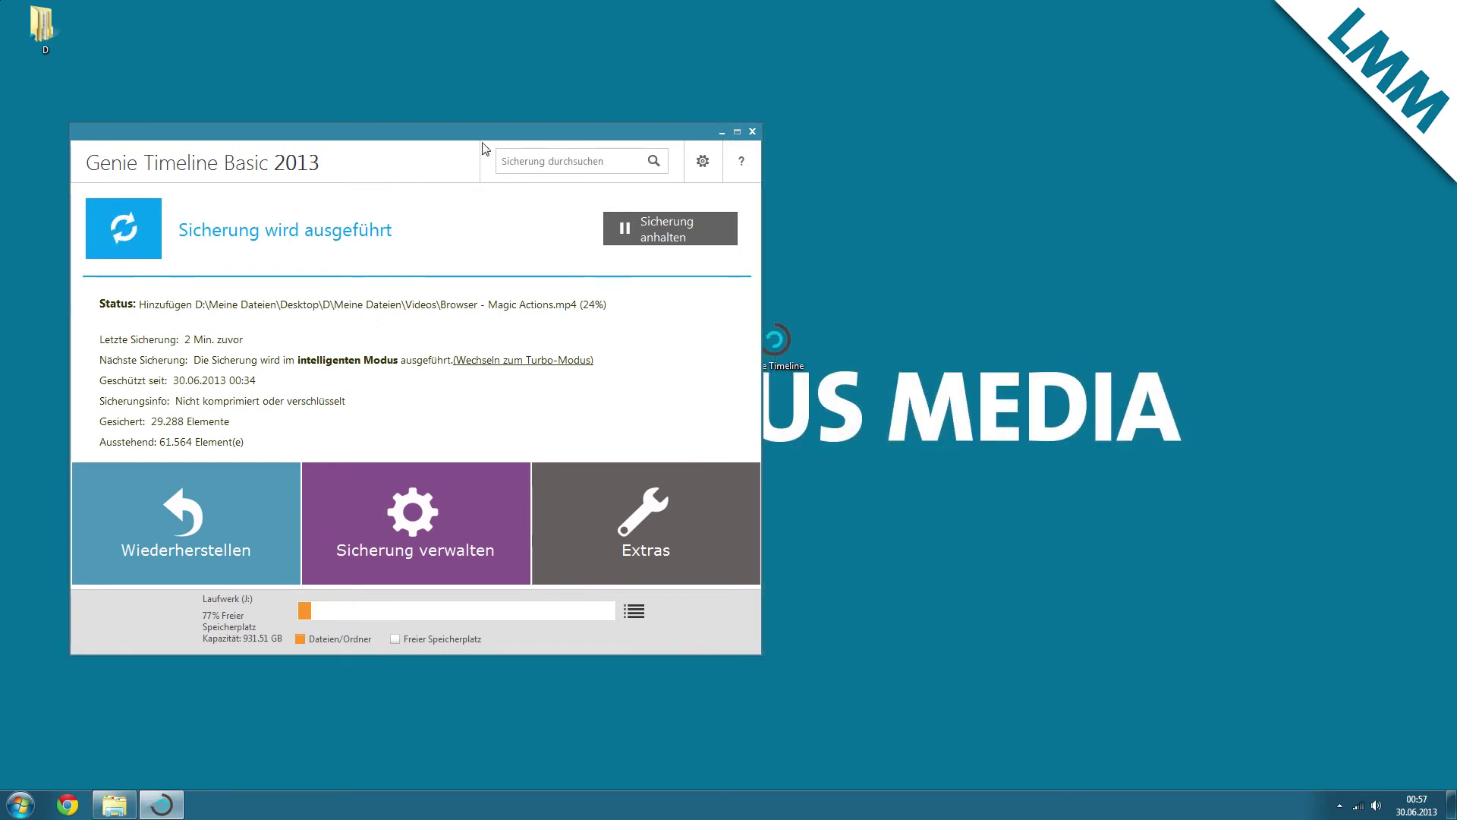
{"action": "left_click_drag", "start_coordinate": [483, 144], "coordinate": [806, 124]}
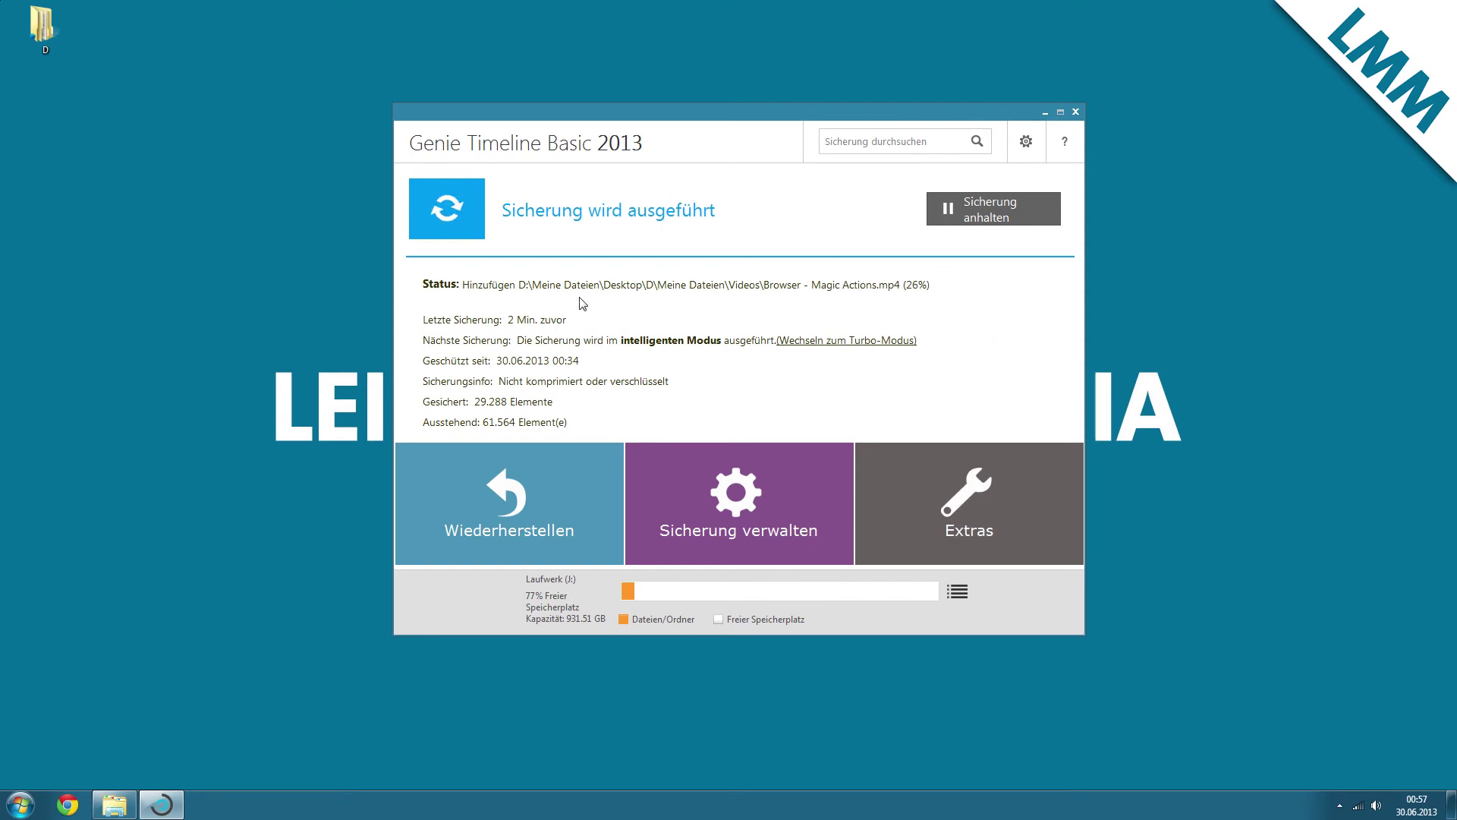
{"action": "left_click", "coordinate": [1044, 113]}
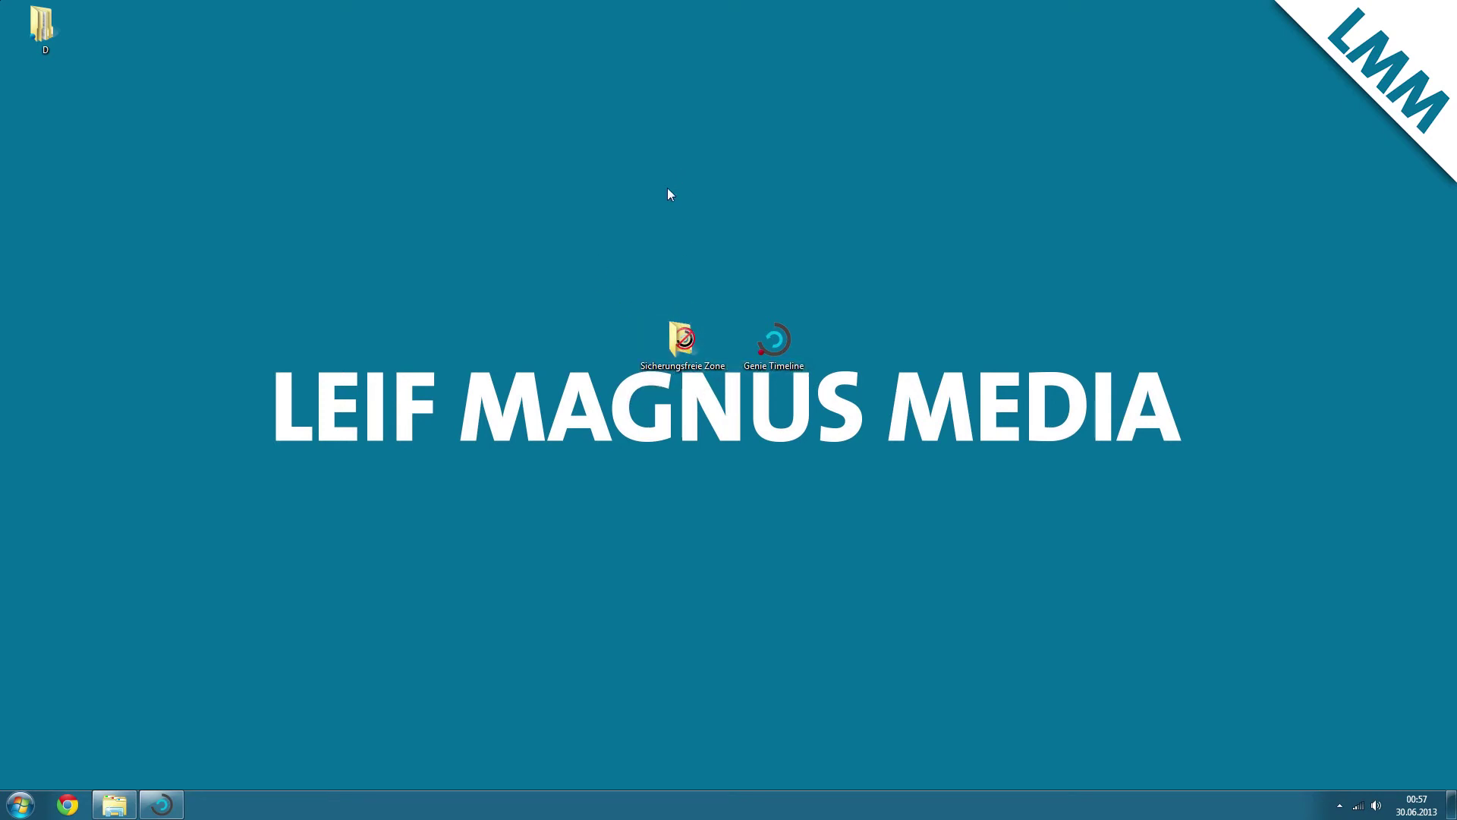
Delete the Sicherungsfreie Zone folder from the desktop.
{"action": "mouse_move", "coordinate": [683, 362]}
{"action": "left_click", "coordinate": [683, 356]}
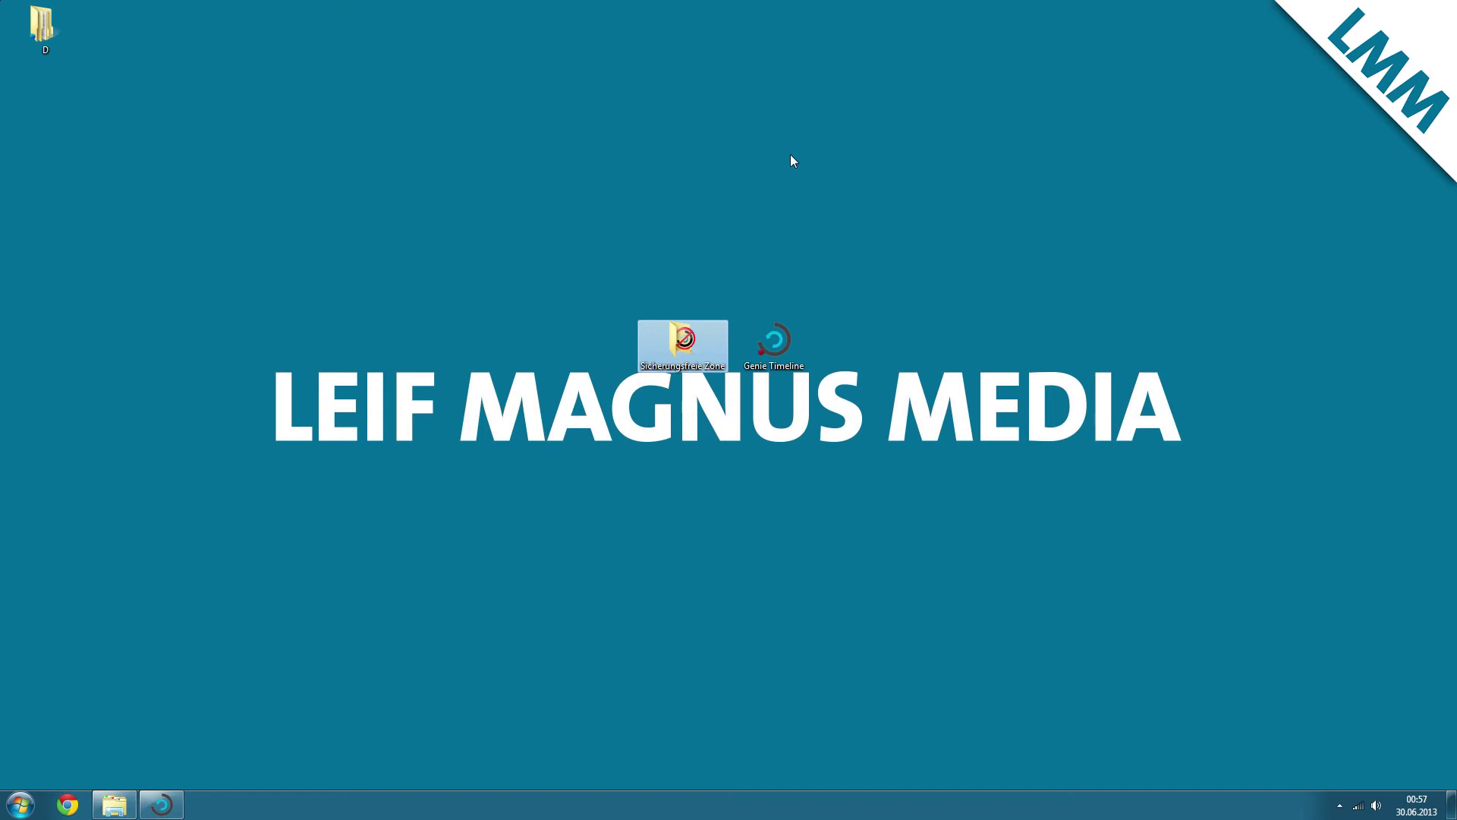
{"action": "key", "text": "Delete"}
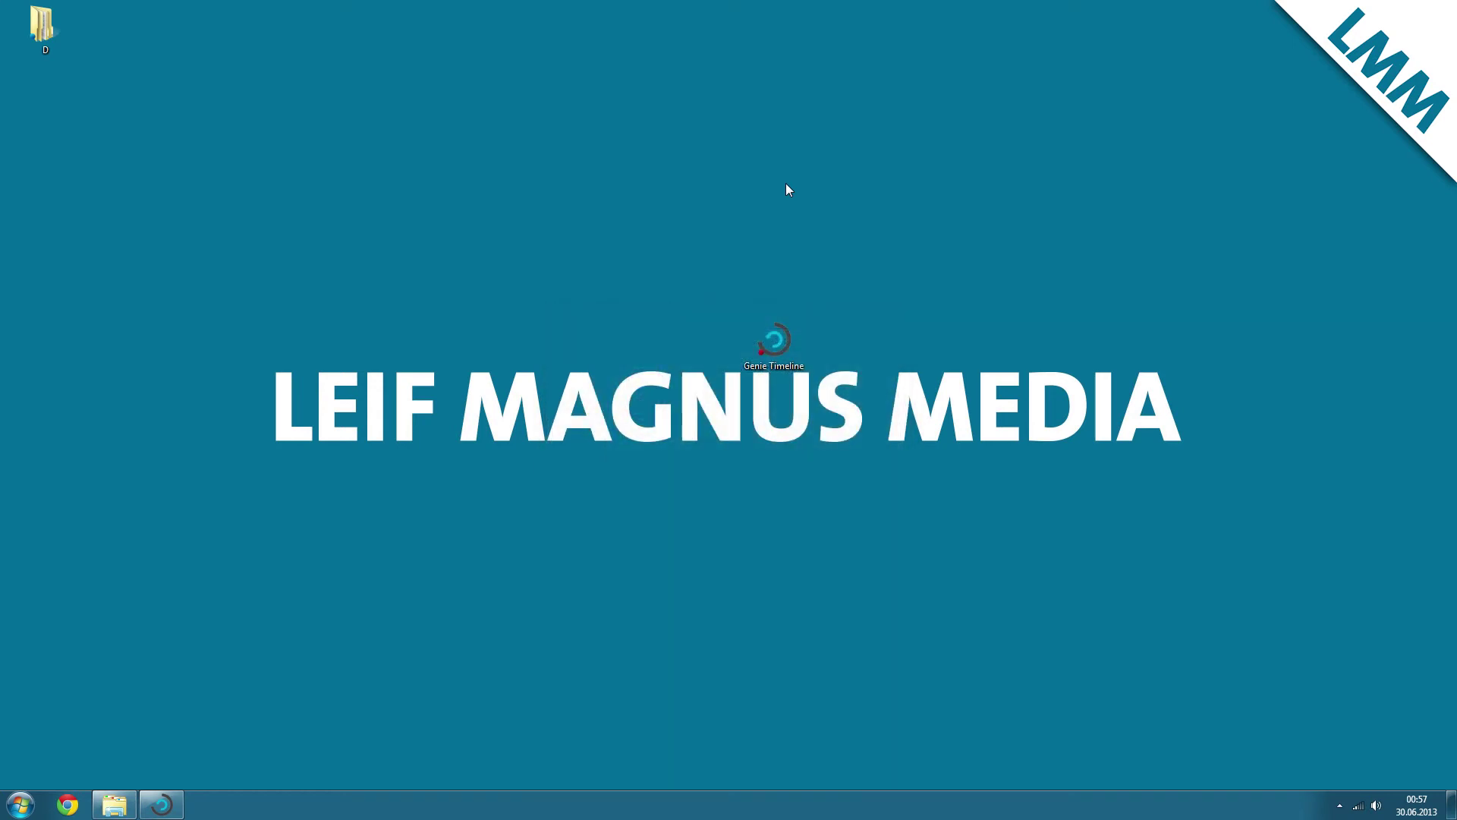
Try to delete the restored folder D from the desktop.
{"action": "left_click_drag", "start_coordinate": [257, 91], "coordinate": [76, 45]}
{"action": "left_click_drag", "start_coordinate": [301, 160], "coordinate": [30, 23]}
{"action": "key", "text": "Delete"}
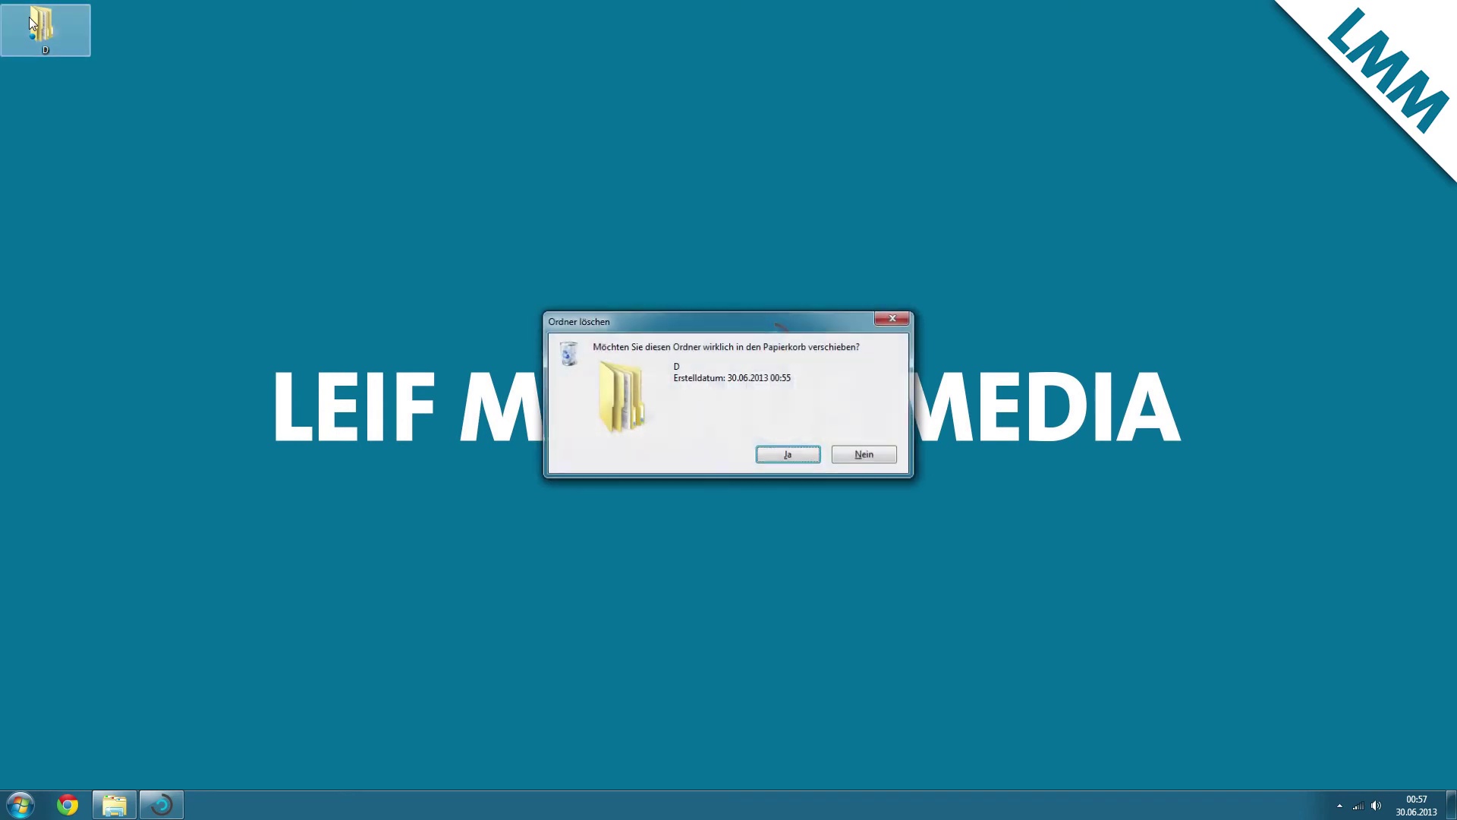
{"action": "key", "text": "Return"}
{"action": "left_click", "coordinate": [871, 475]}
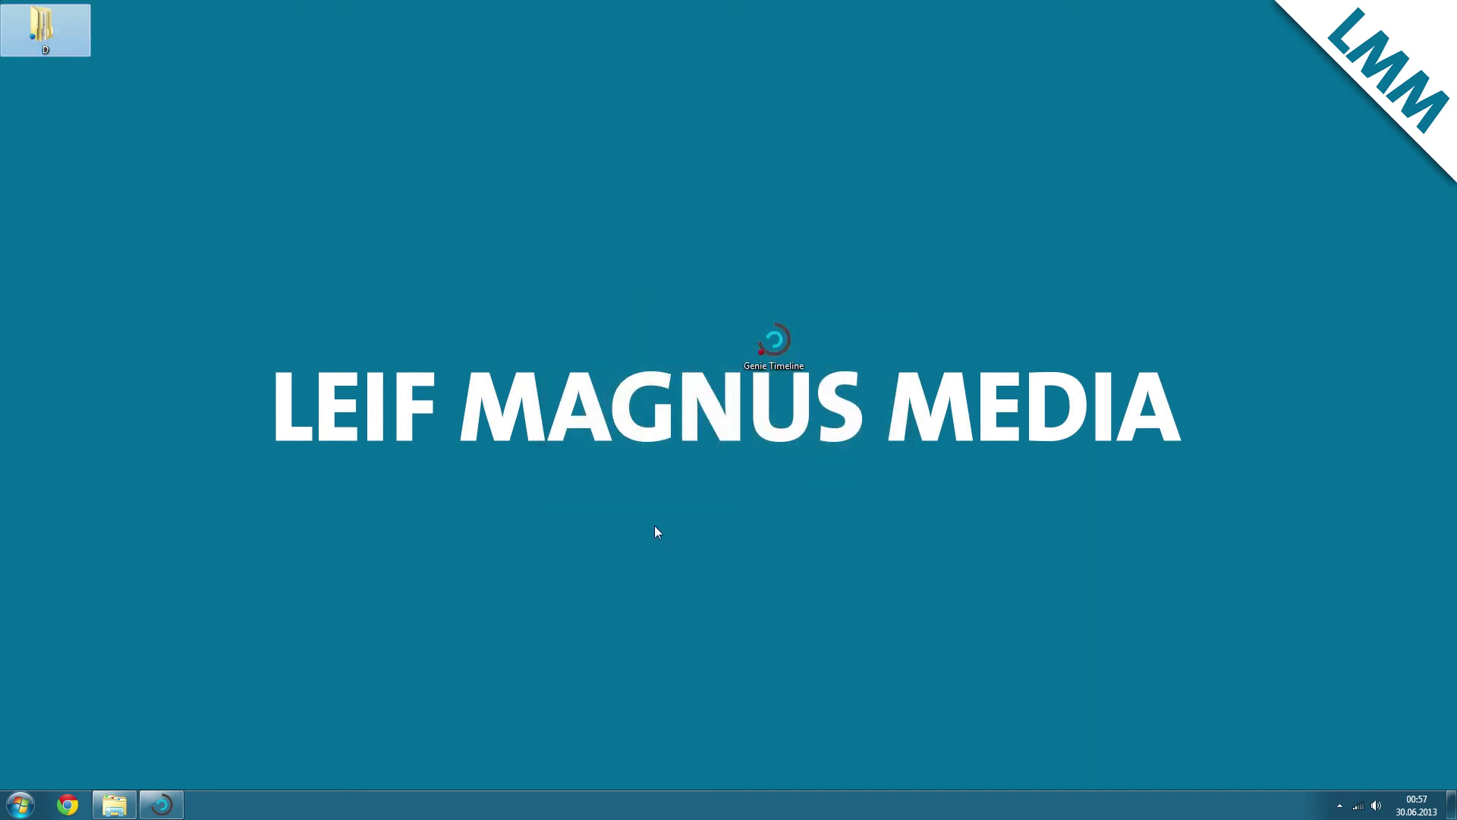
Exclude the Rohdateien folder in the Videos library from the backup and confirm deleting all its backed-up versions.
{"action": "left_click", "coordinate": [99, 809]}
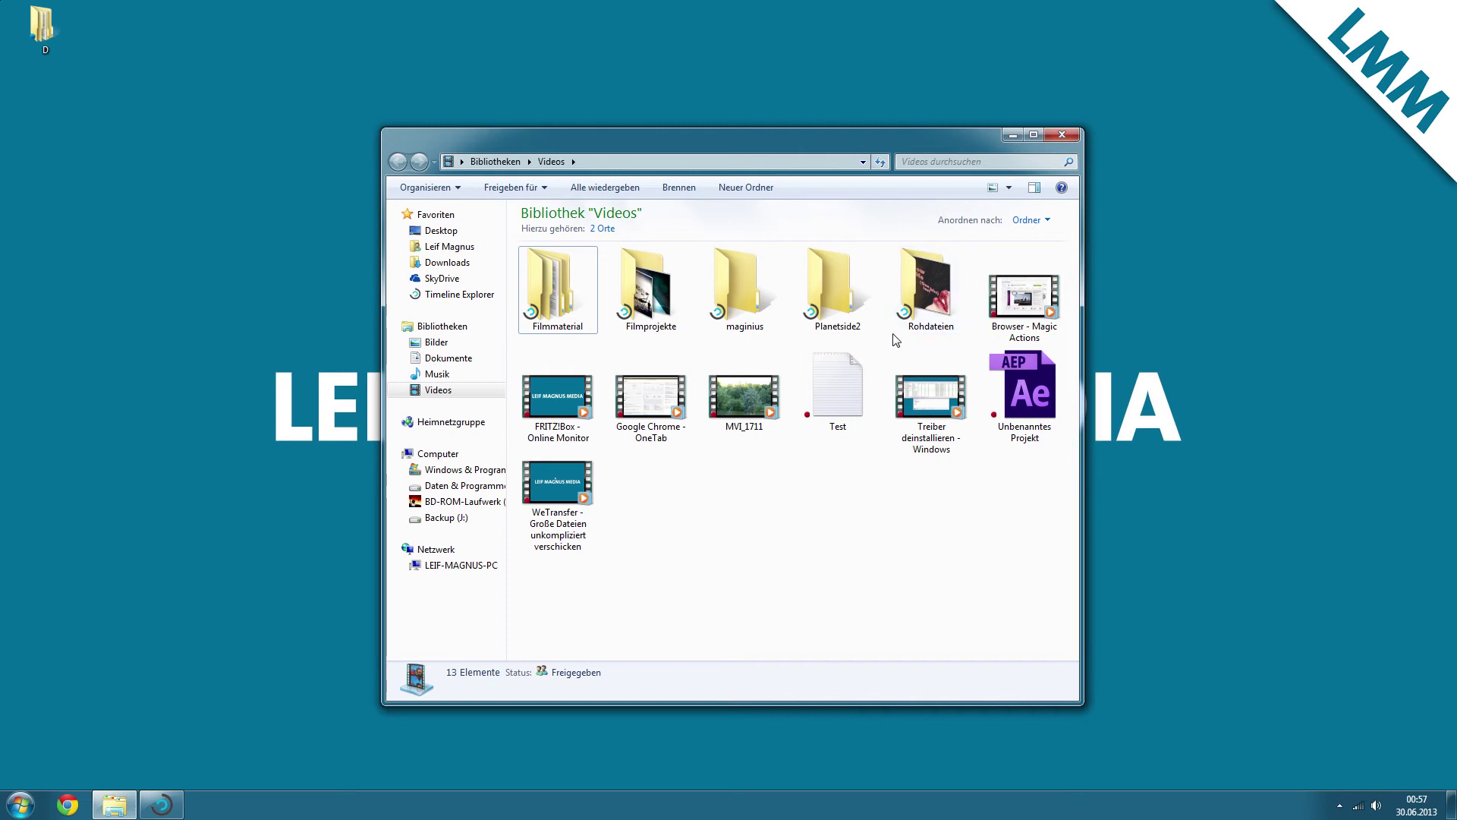
{"action": "left_click", "coordinate": [924, 303]}
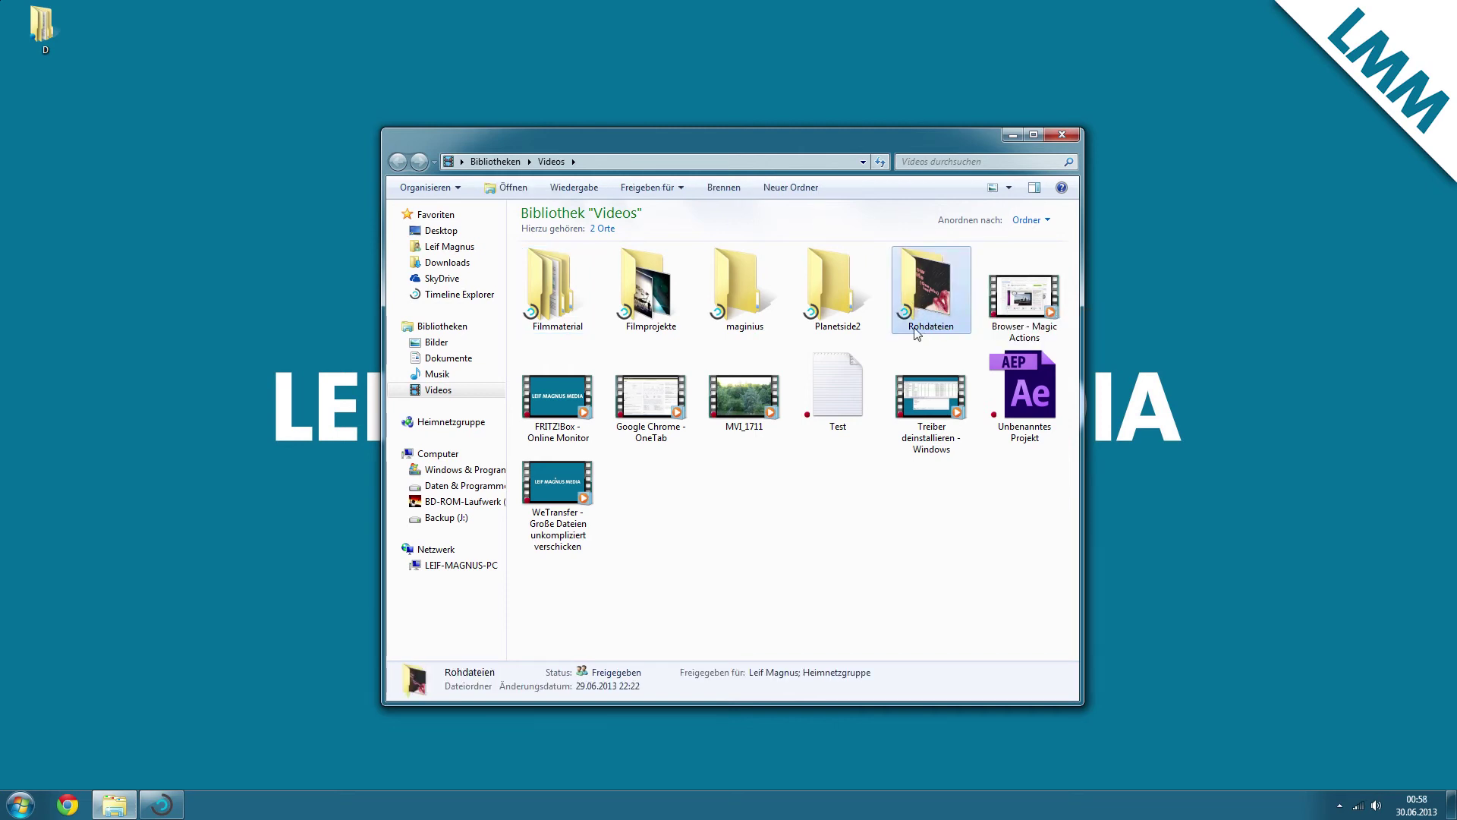
{"action": "right_click", "coordinate": [925, 293]}
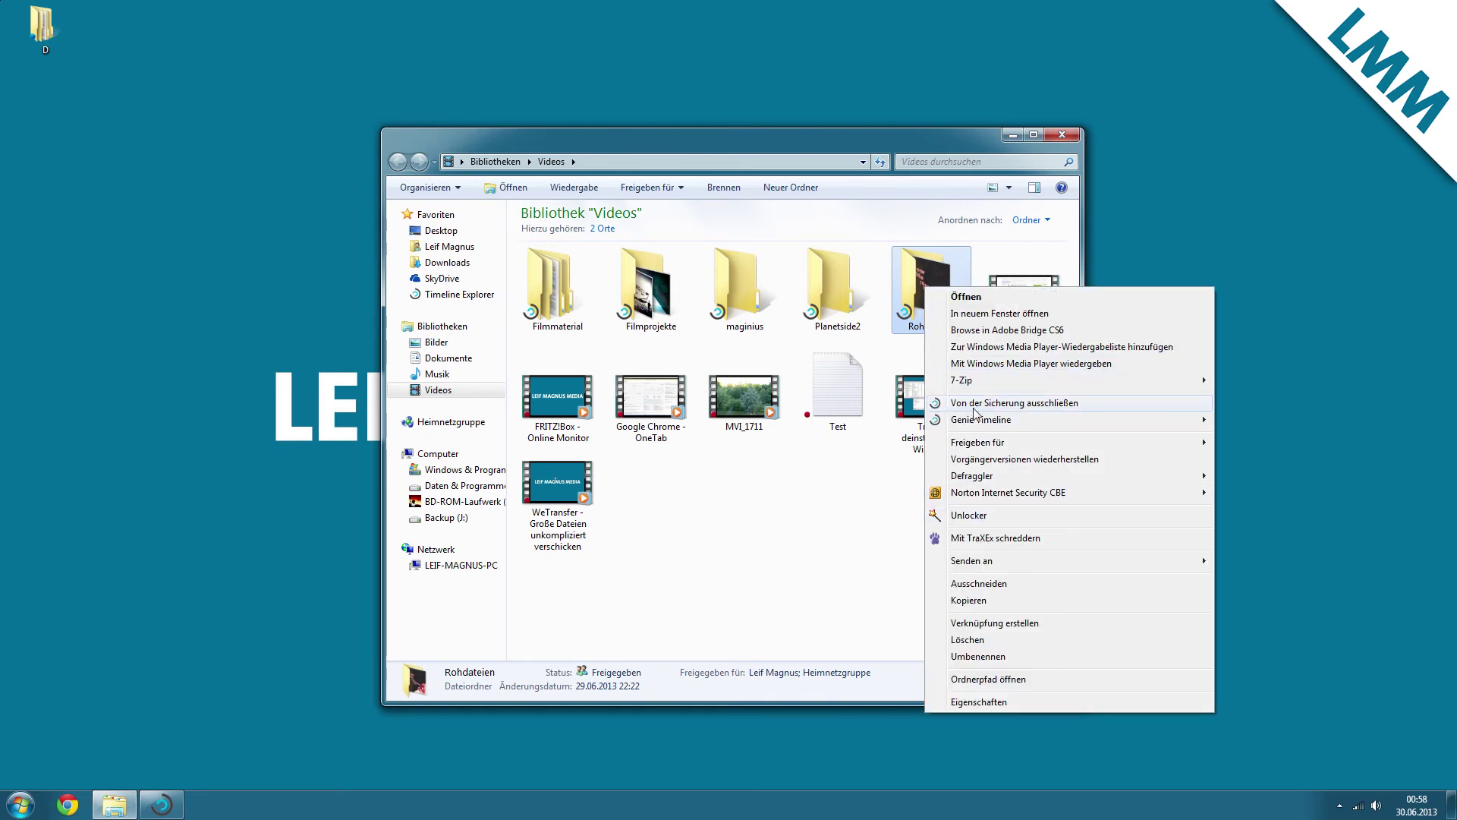
{"action": "mouse_move", "coordinate": [1039, 423]}
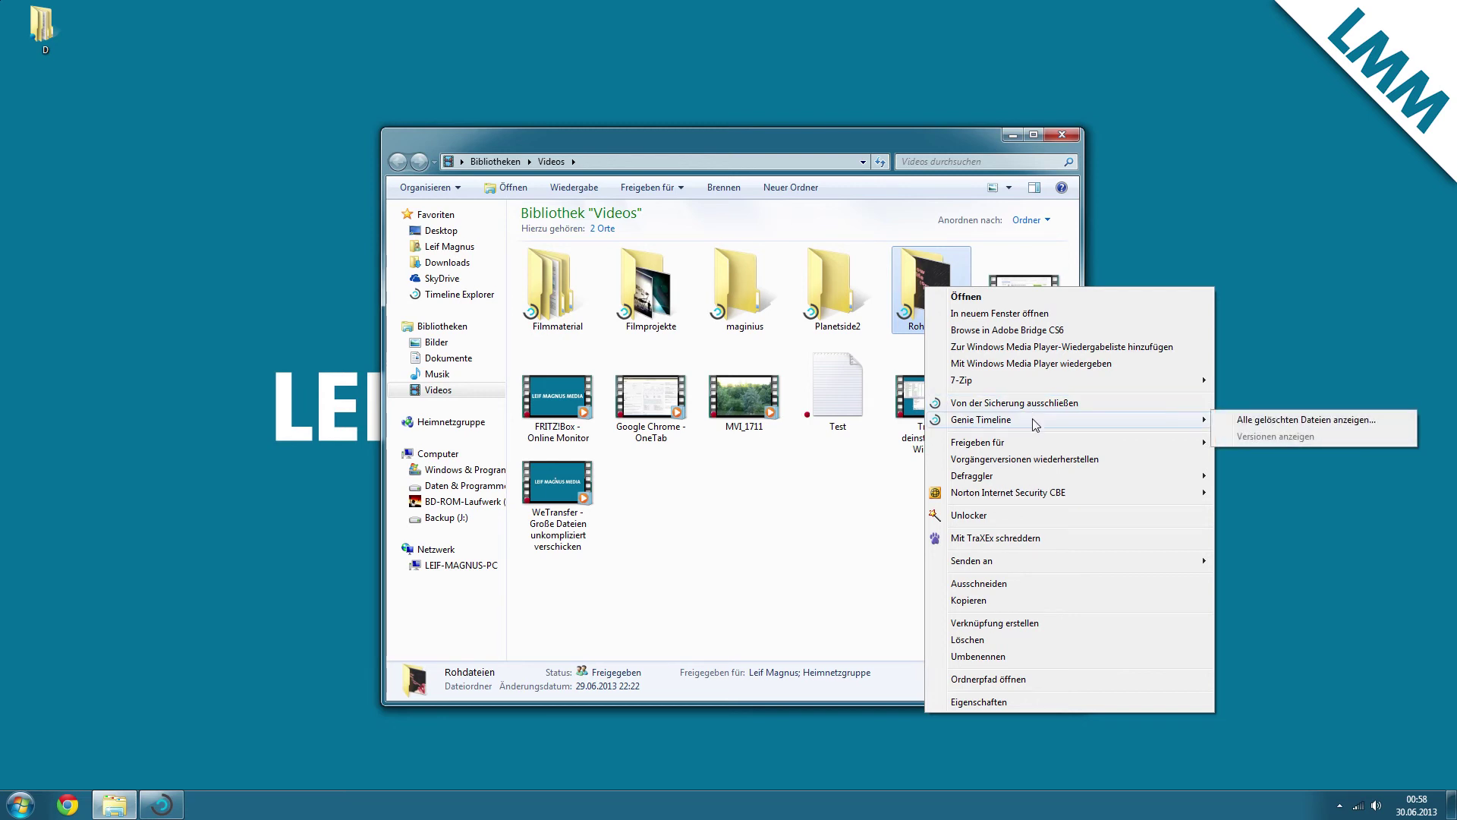
{"action": "left_click", "coordinate": [1034, 416]}
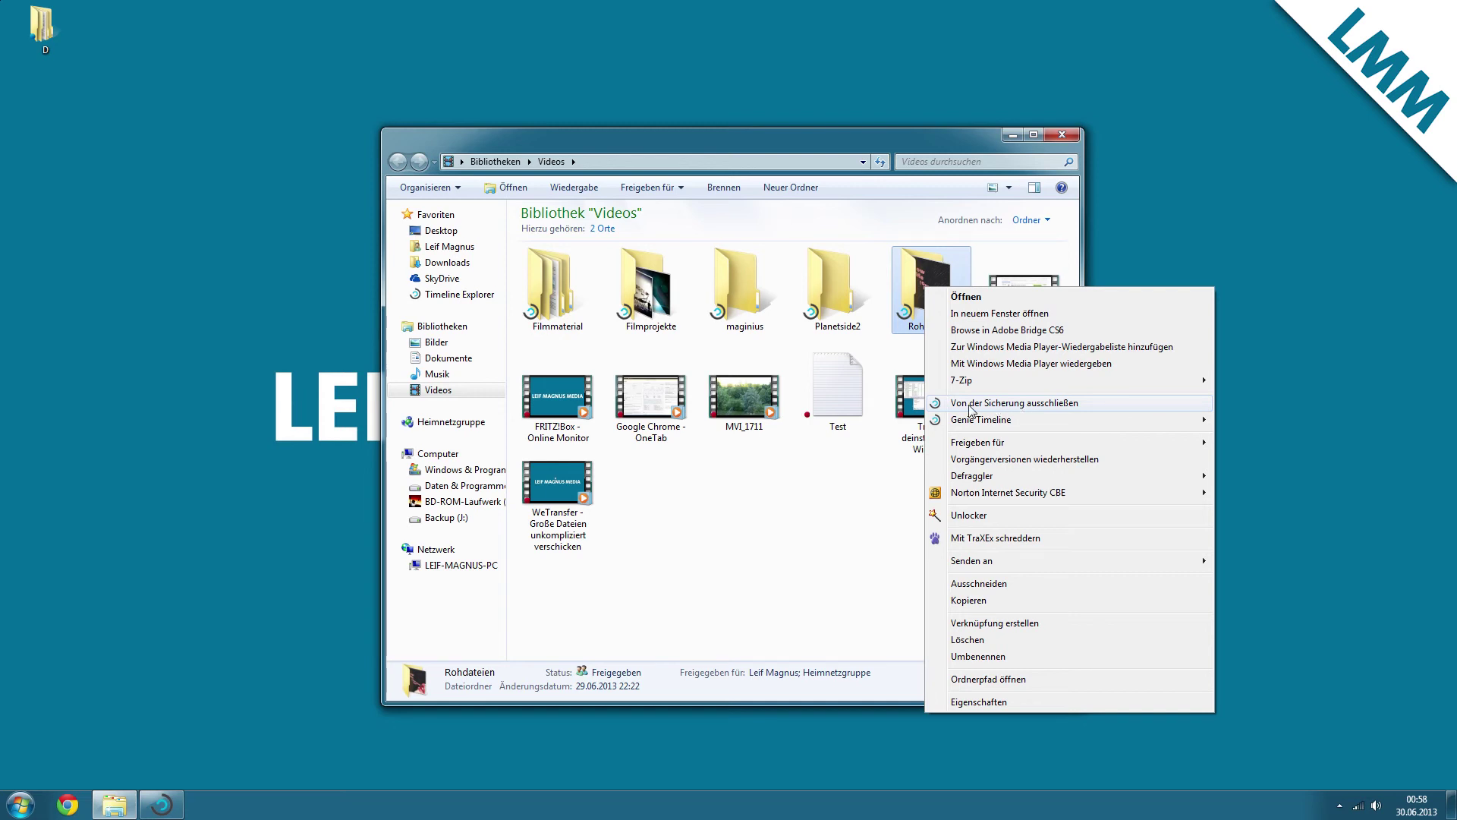
{"action": "left_click", "coordinate": [1018, 406]}
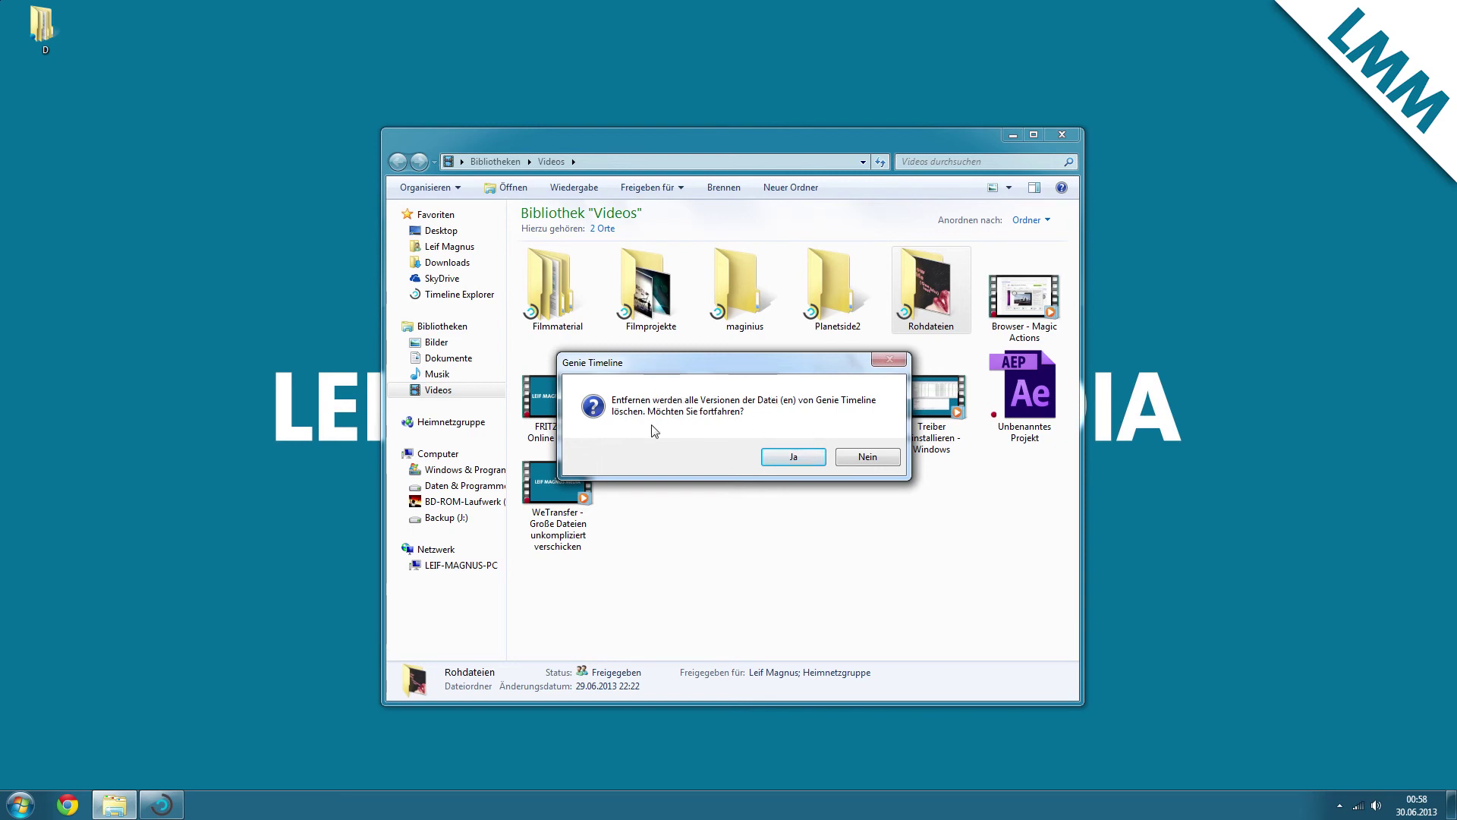
{"action": "left_click", "coordinate": [783, 458]}
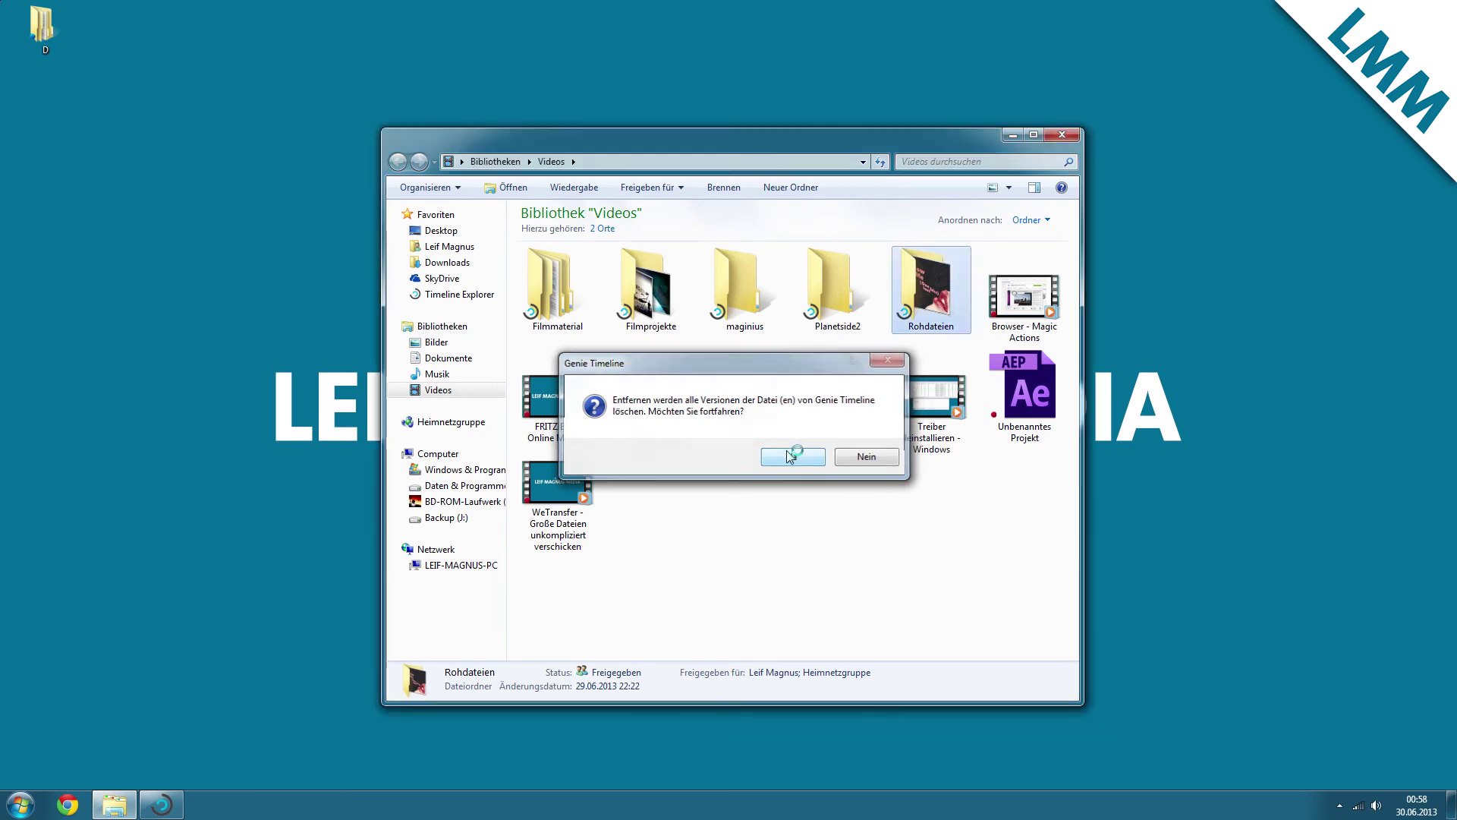
{"action": "left_click", "coordinate": [931, 581]}
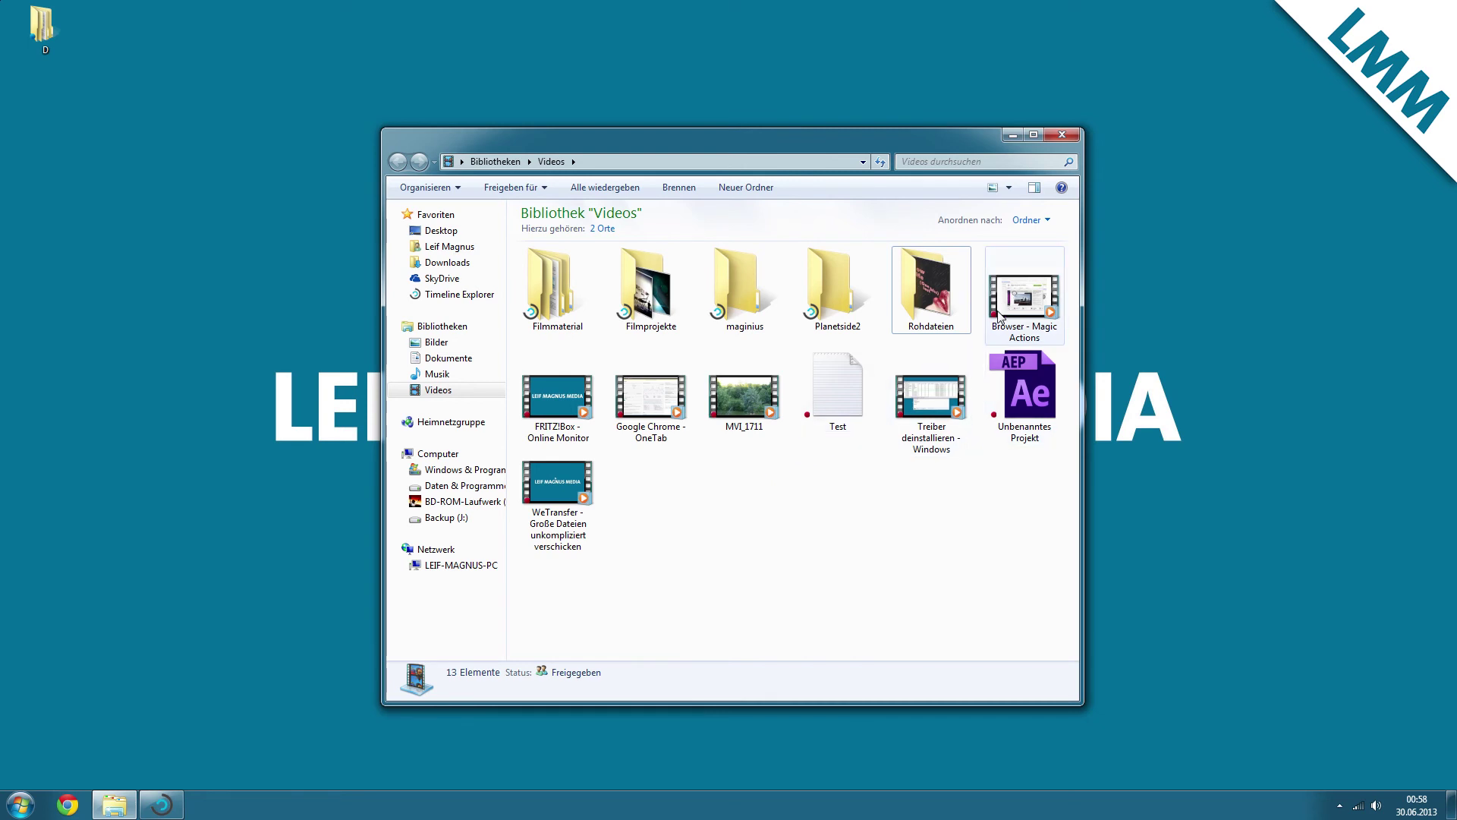
Browse to D: > Meine Dateien > Videos in Timeline Explorer to check the backed-up contents.
{"action": "mouse_move", "coordinate": [998, 317]}
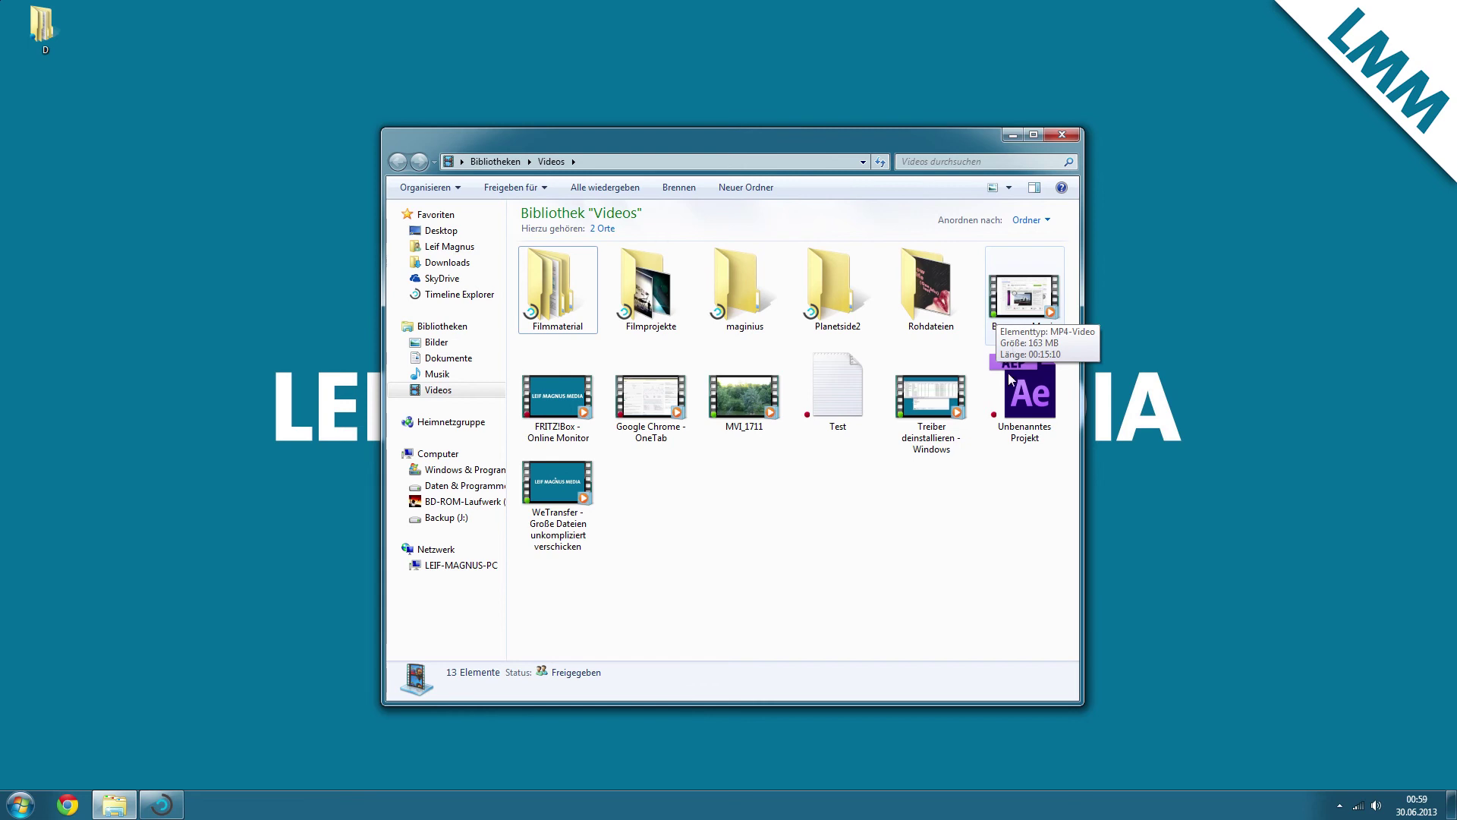
{"action": "left_click", "coordinate": [472, 294]}
{"action": "double_click", "coordinate": [538, 304]}
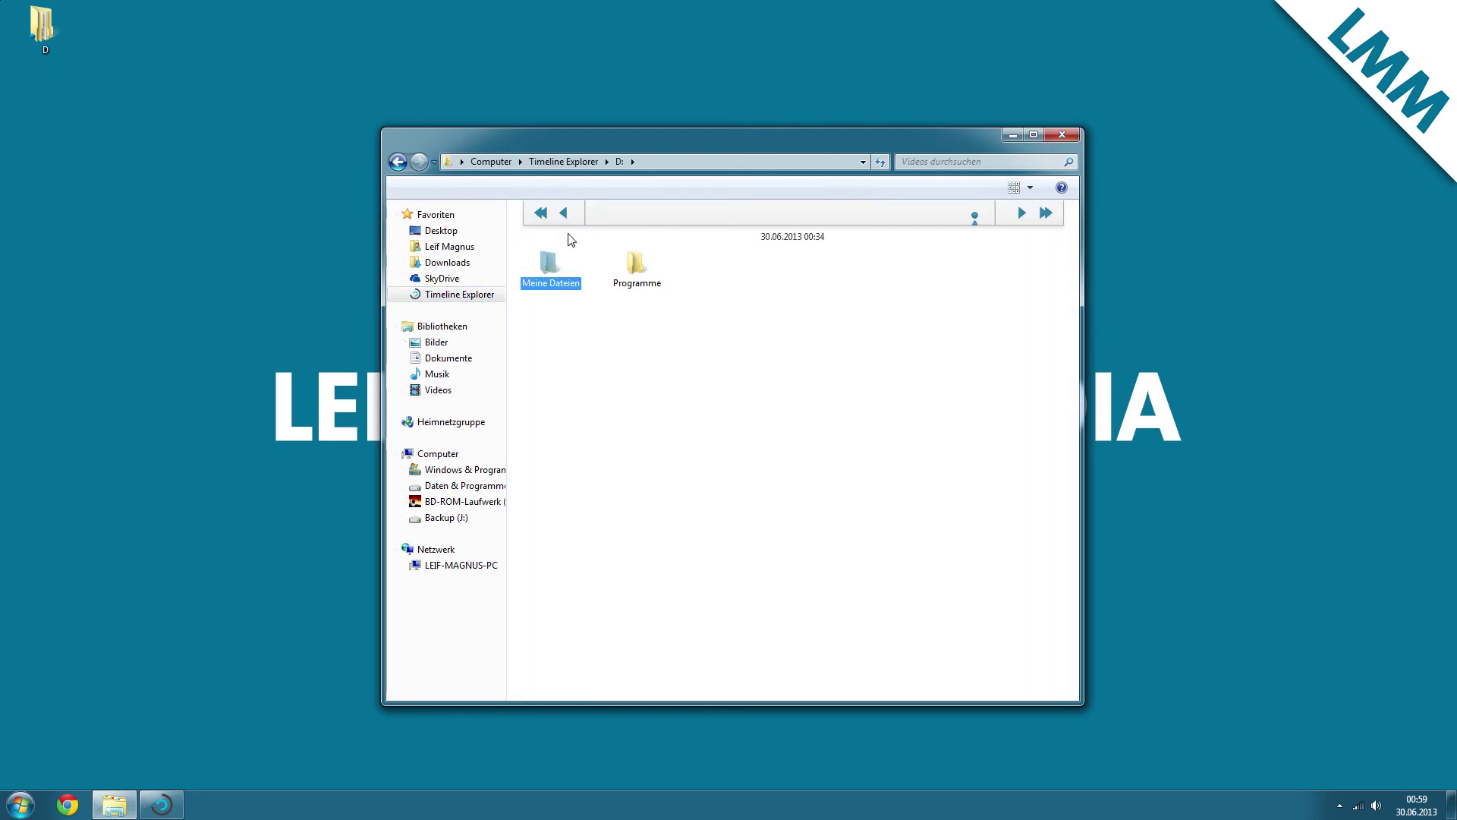
{"action": "double_click", "coordinate": [555, 261]}
{"action": "double_click", "coordinate": [906, 319]}
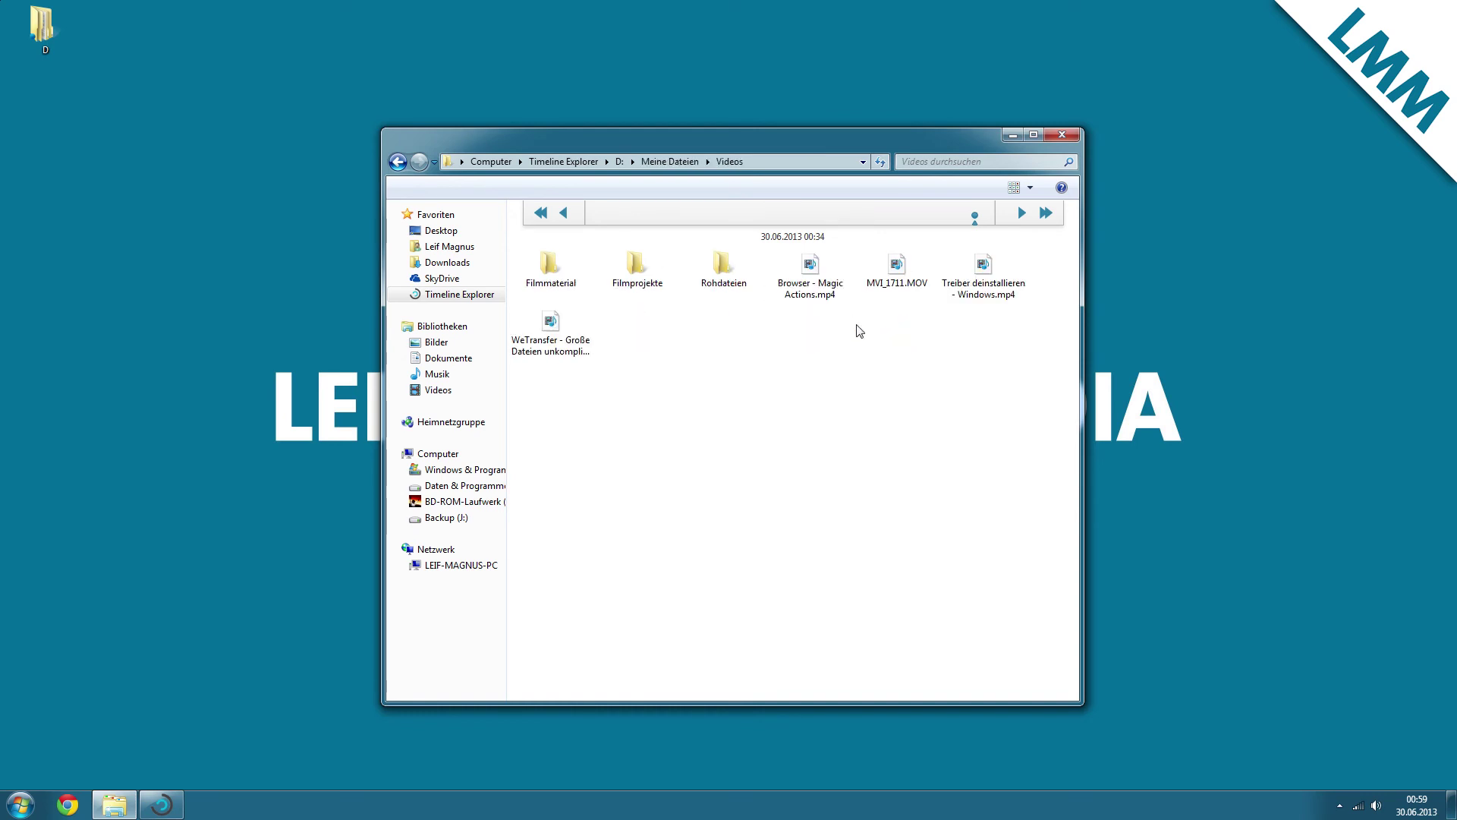